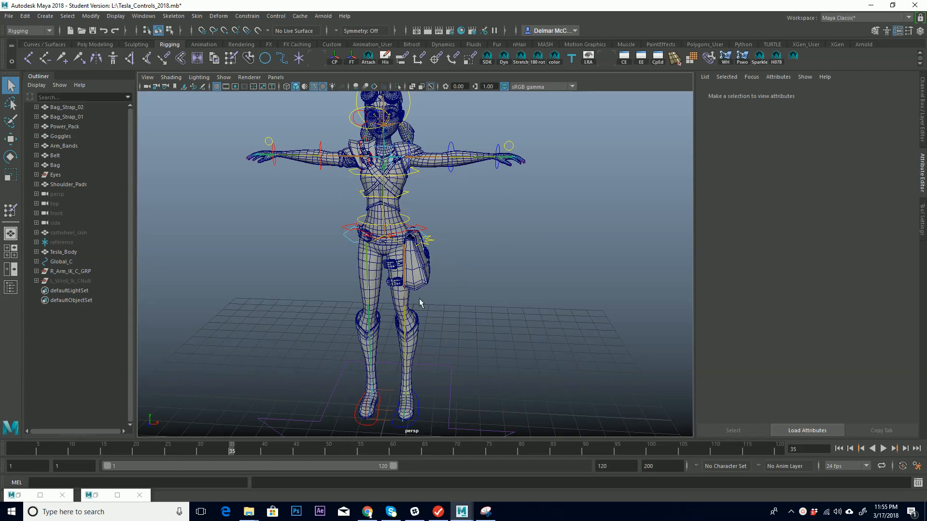
Orbit around the character and select the global control curve beneath its feet to examine it and its channel attributes.
mouse_move(478, 308)
alt+mouse_down()
mouse_move(511, 304)
mouse_move(491, 307)
alt+mouse_up()
alt+middle_drag(427, 292, 494, 273)
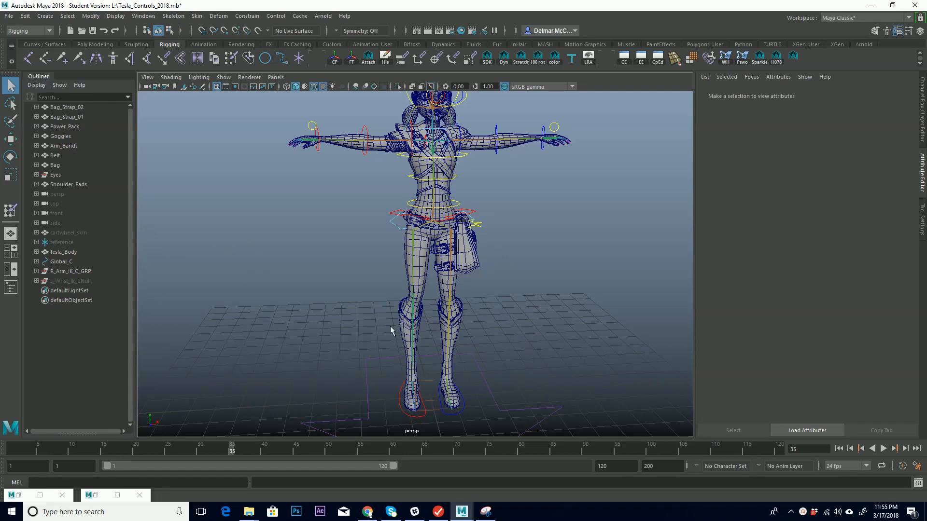
alt+drag(409, 322, 527, 317)
alt+middle_drag(526, 318, 468, 341)
click(480, 317)
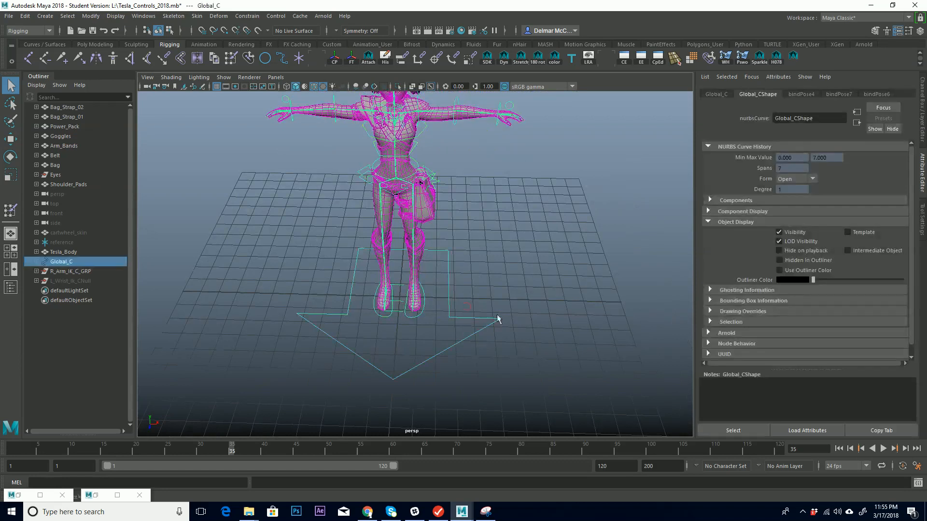
click(923, 135)
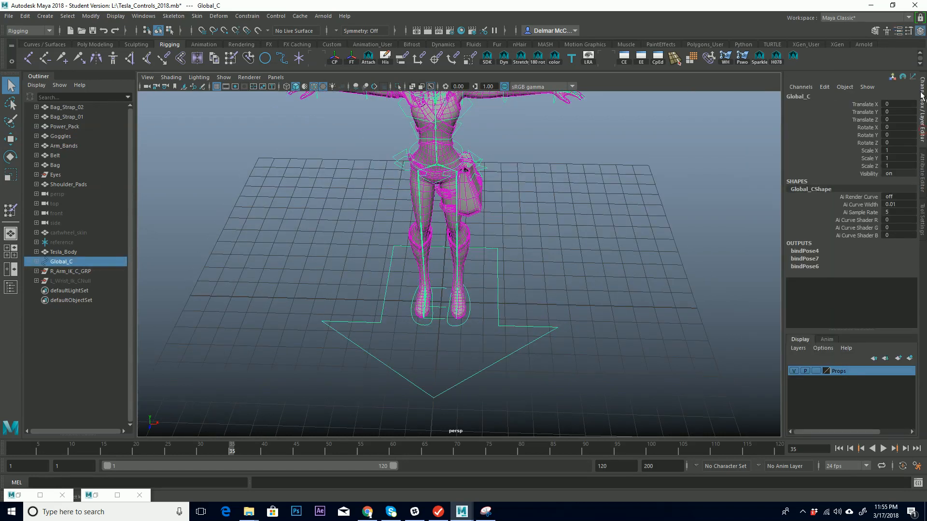
alt+middle_drag(520, 309, 509, 260)
mouse_move(560, 273)
alt+mouse_down()
mouse_move(420, 250)
mouse_move(497, 272)
mouse_move(544, 256)
mouse_move(563, 271)
alt+mouse_up()
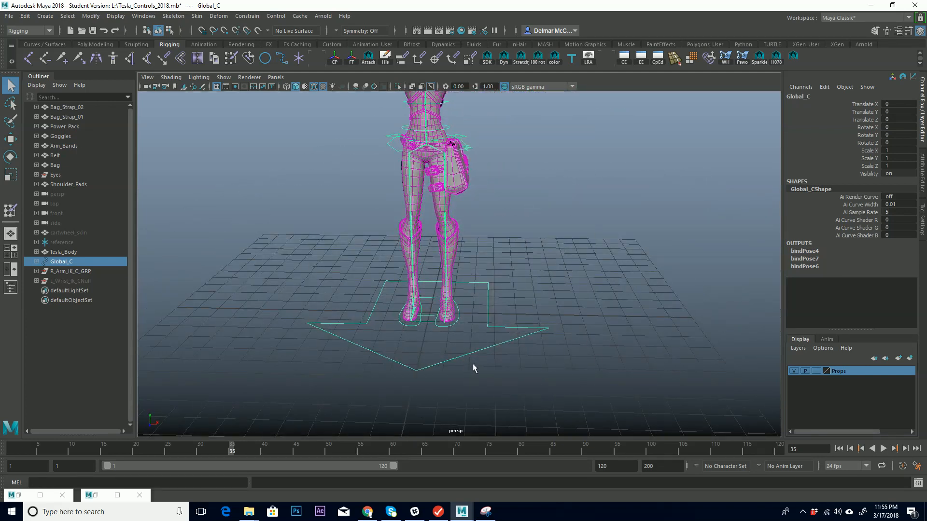
alt+drag(484, 295, 463, 322)
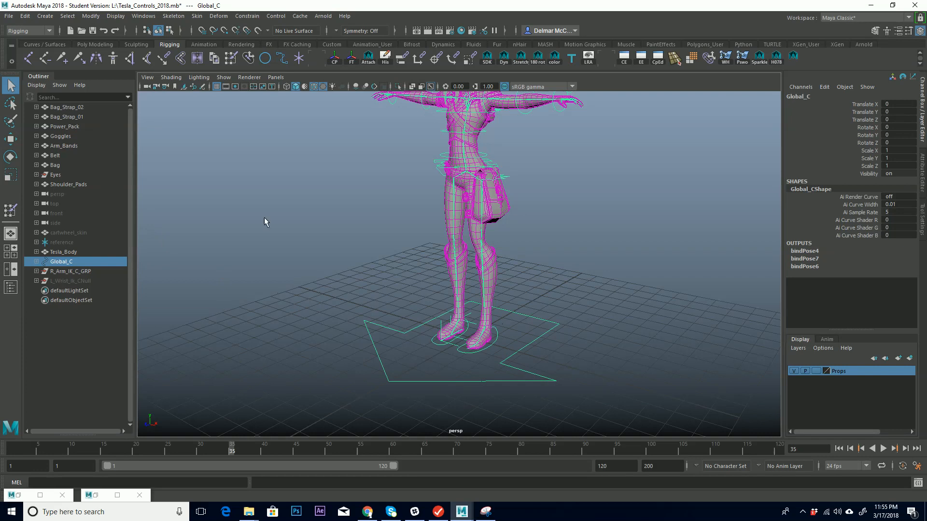
alt+middle_drag(452, 269, 299, 264)
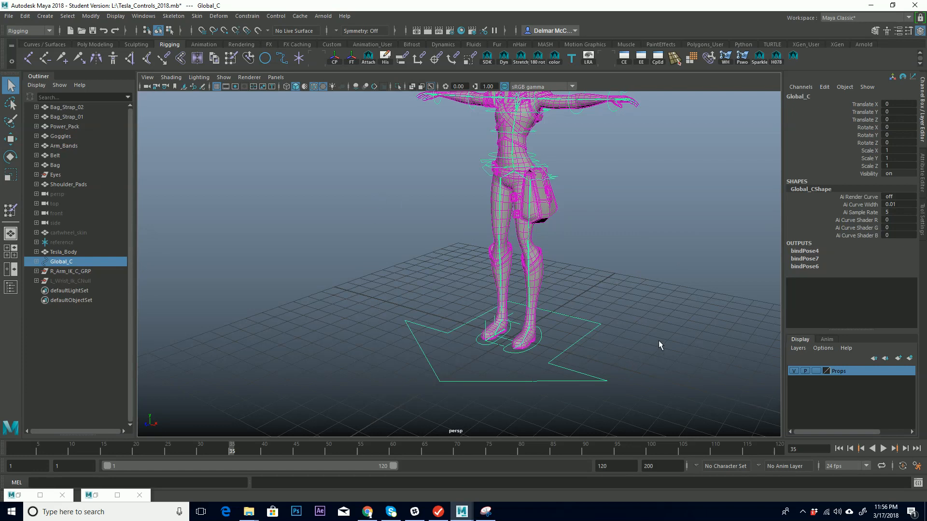
alt+drag(543, 317, 485, 351)
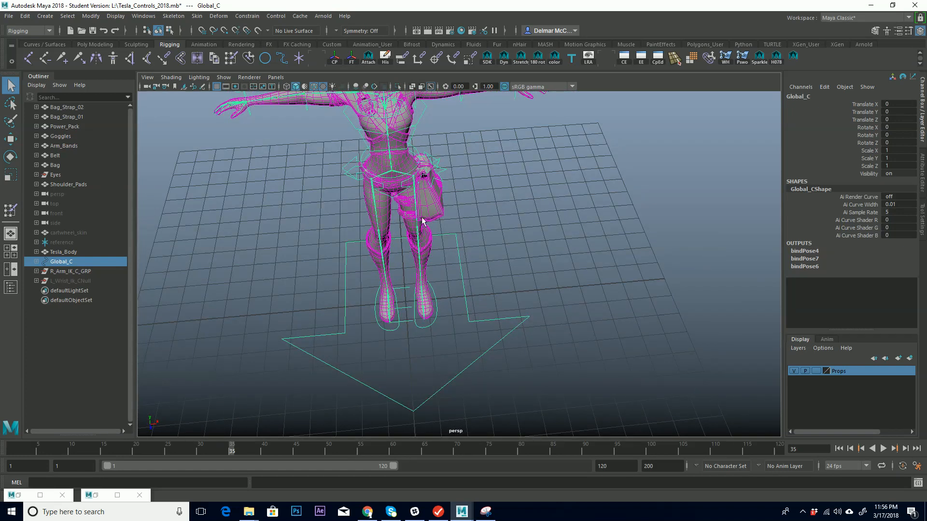
Draw a closed arrow-shaped linear EP curve on the grid beside the character's feet.
click(45, 15)
mouse_move(85, 89)
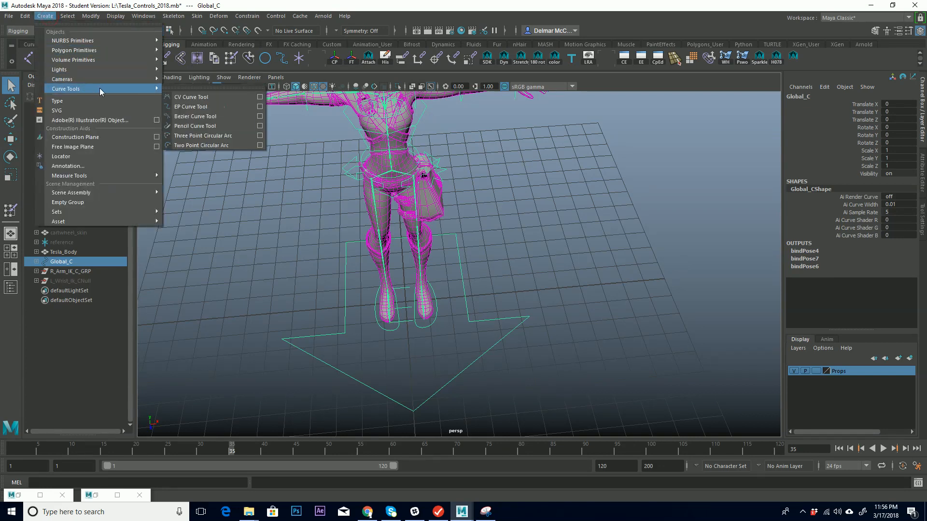
click(206, 107)
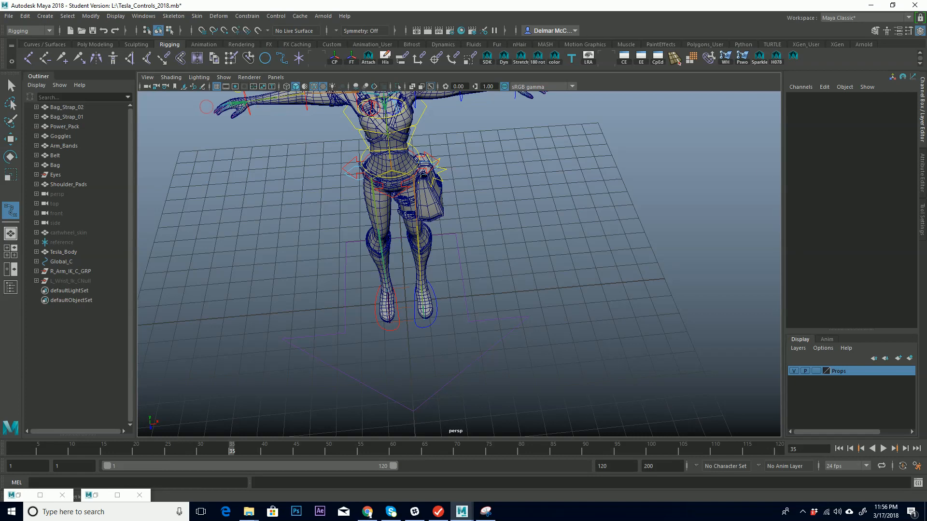
click(923, 219)
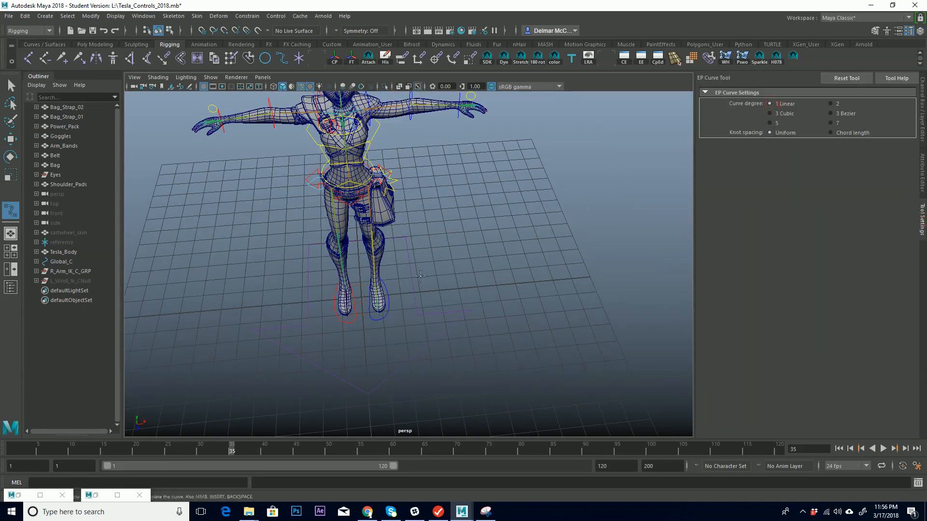
alt+middle_drag(464, 232, 434, 230)
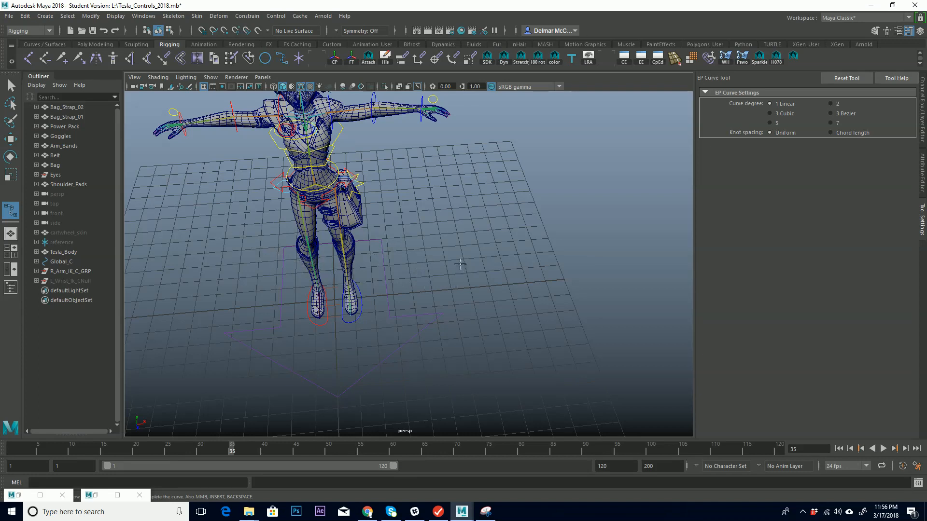
click(459, 245)
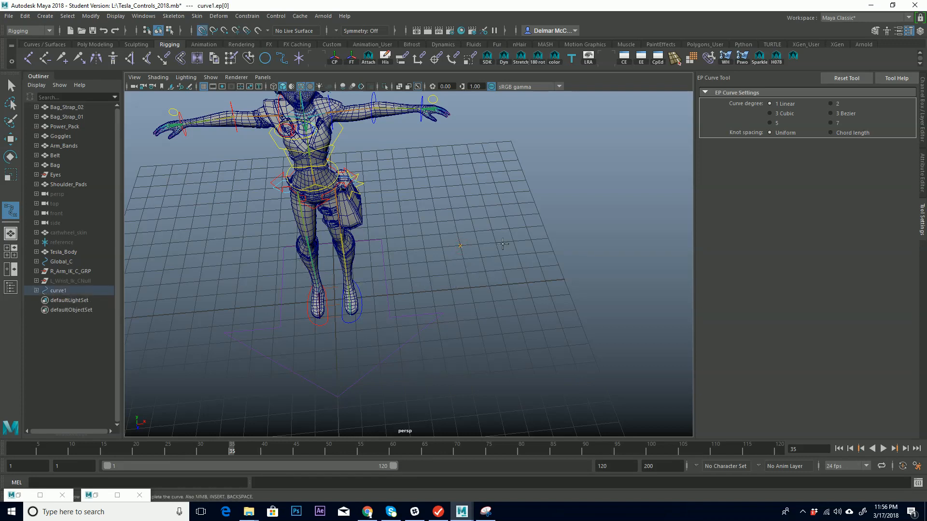
click(505, 271)
click(523, 269)
click(498, 316)
click(449, 275)
click(466, 274)
click(461, 246)
key(Return)
key(q)
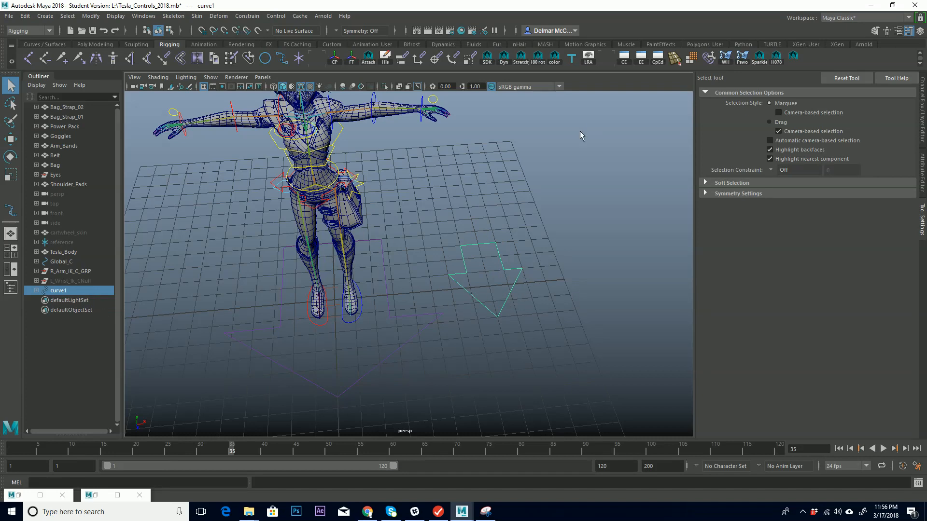
Delete the newly drawn arrow curve.
key(Delete)
key(x)
alt+drag(490, 269, 525, 282)
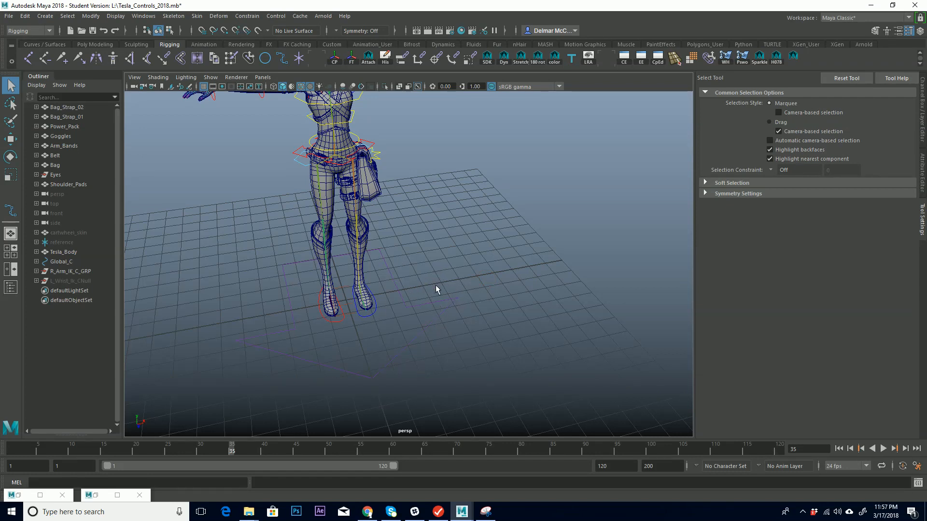
Orbit and zoom around the character's legs and feet to examine the rig controls.
alt+middle_drag(395, 242, 410, 302)
alt+right_drag(410, 303, 443, 267)
alt+middle_drag(443, 266, 501, 300)
alt+drag(501, 300, 489, 294)
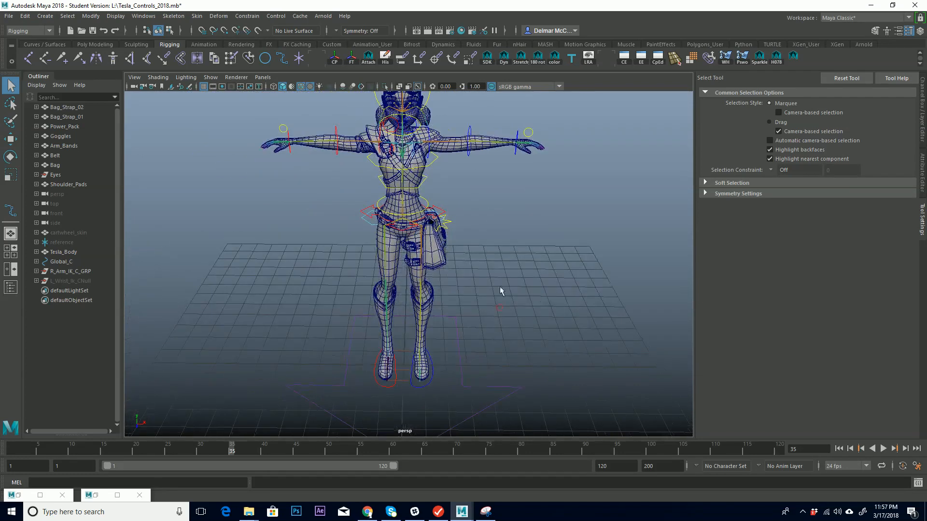
click(921, 114)
alt+middle_drag(453, 318, 468, 246)
alt+right_drag(468, 245, 570, 212)
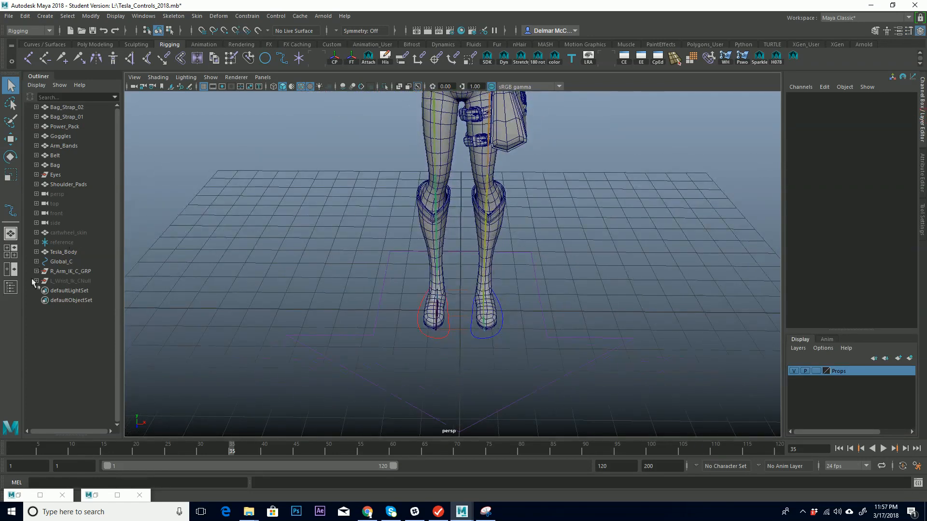
alt+middle_drag(522, 204, 495, 381)
alt+right_drag(442, 306, 576, 235)
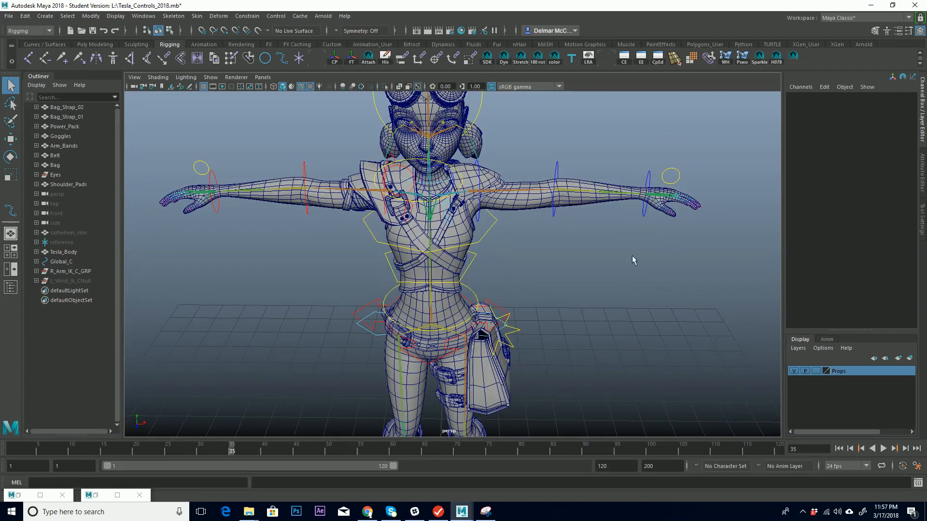
alt+middle_drag(504, 399, 488, 351)
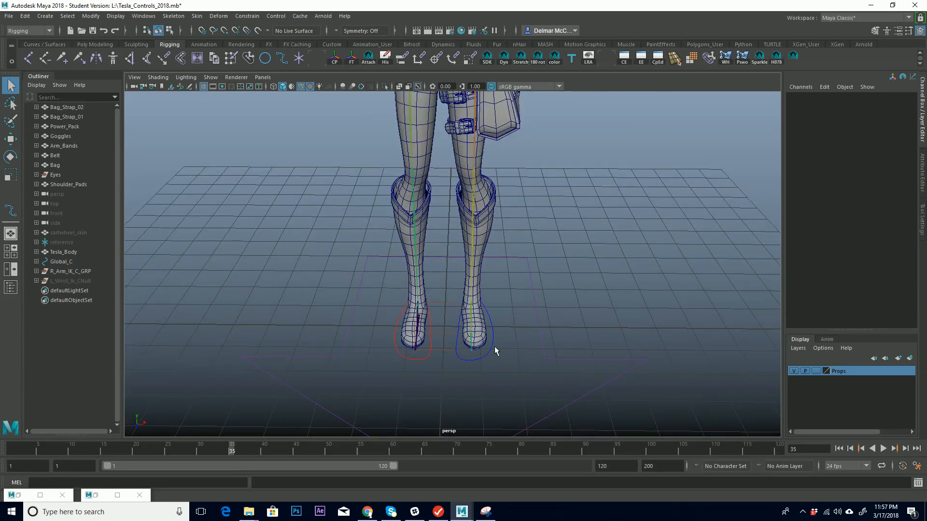
Select the left foot control and inspect the surrounding body rig controls.
click(494, 346)
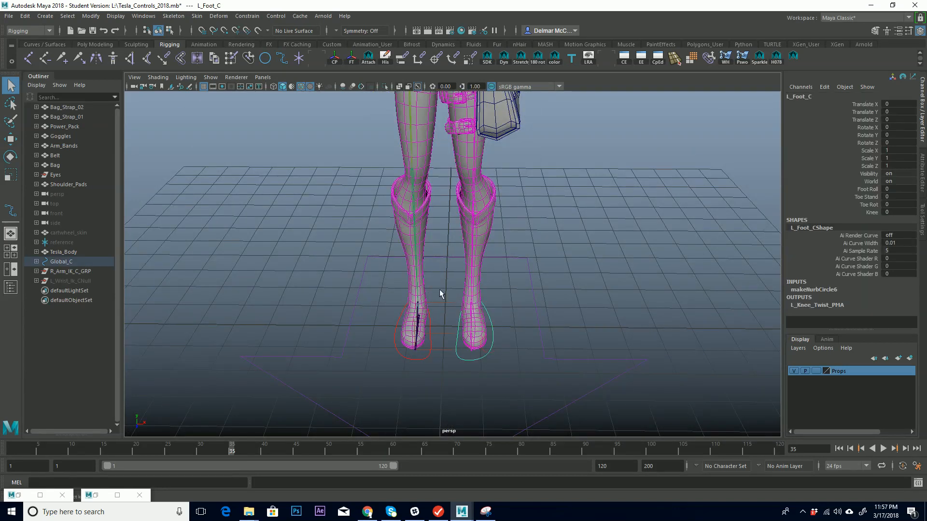
alt+middle_drag(440, 288, 405, 282)
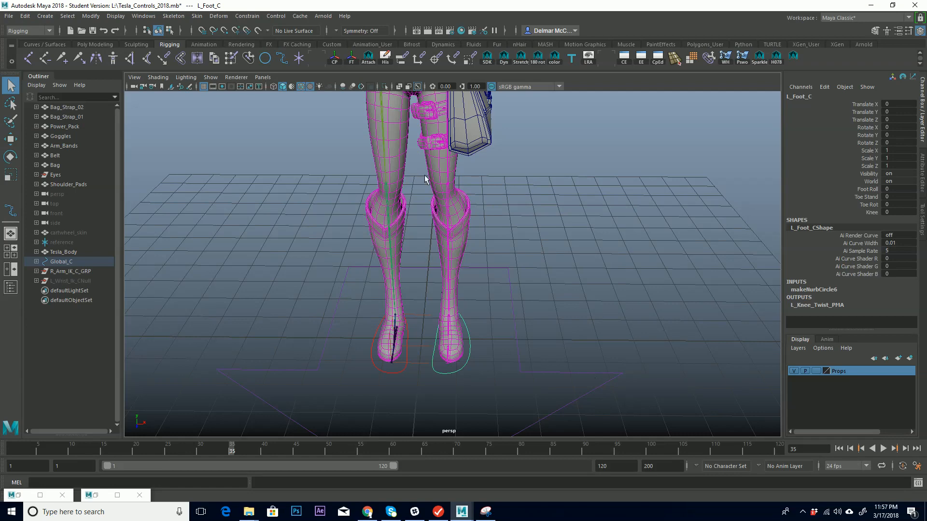
alt+middle_drag(357, 239, 327, 380)
alt+middle_drag(377, 217, 405, 268)
alt+middle_drag(446, 218, 468, 246)
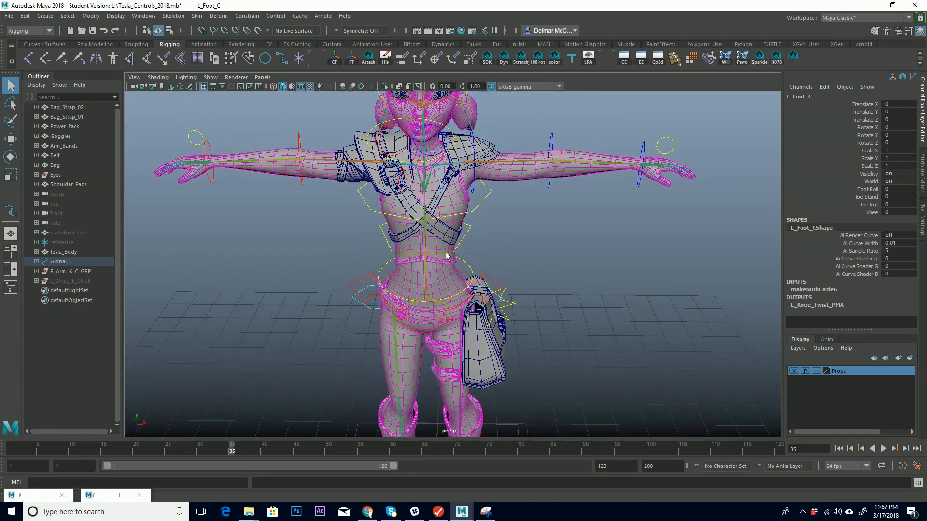
mouse_move(477, 228)
alt+middle_down()
mouse_move(484, 209)
mouse_move(487, 218)
alt+middle_up()
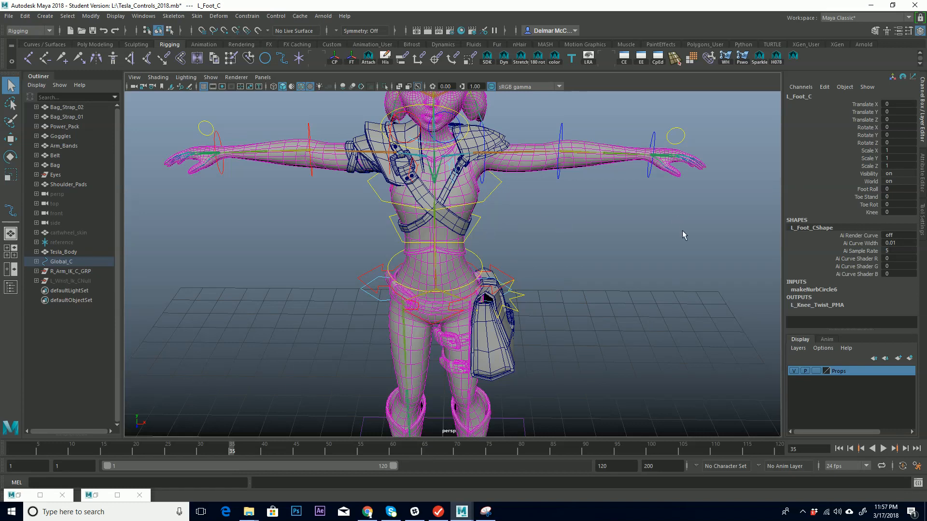
alt+drag(268, 241, 244, 213)
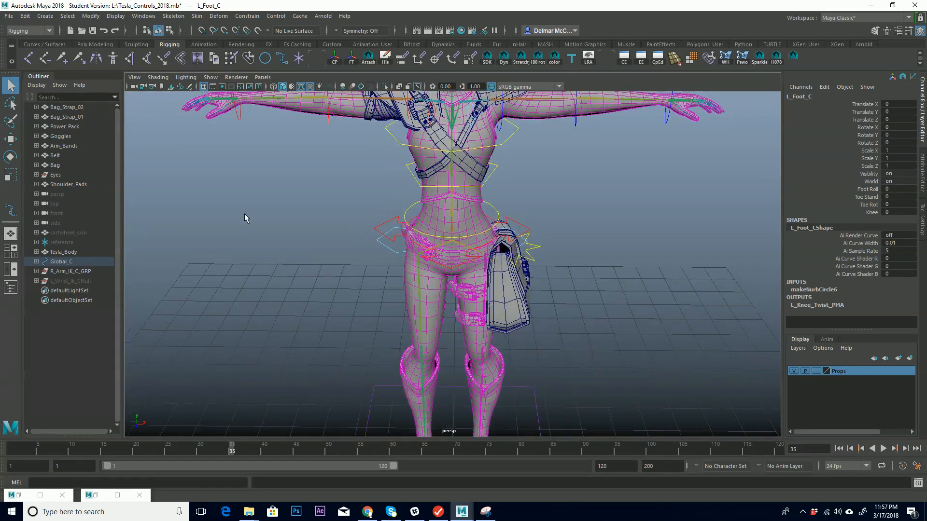
Parent the R_Arm_IK_C_GRP group and L_Wrist_Ik_CNull under the Global_C control.
click(82, 271)
ctrl+click(93, 283)
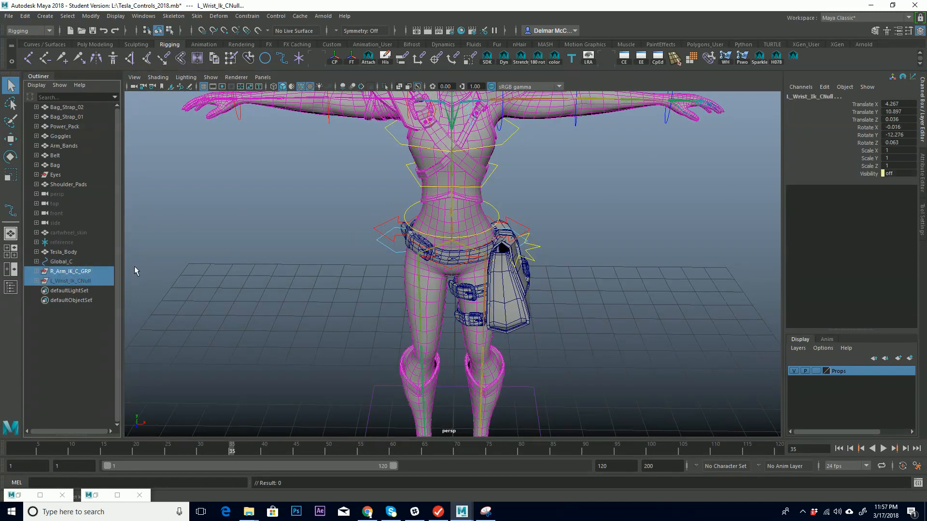
ctrl+click(62, 262)
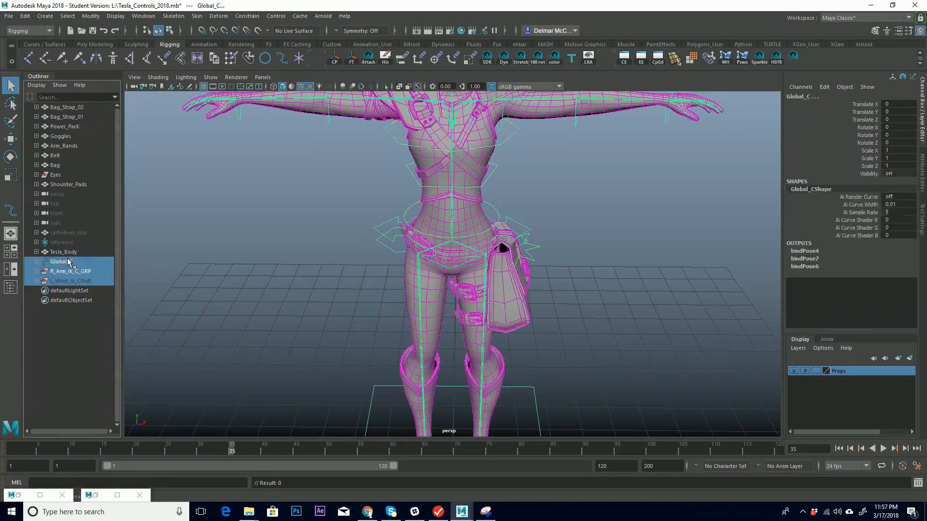
alt+middle_drag(357, 201, 355, 157)
key(p)
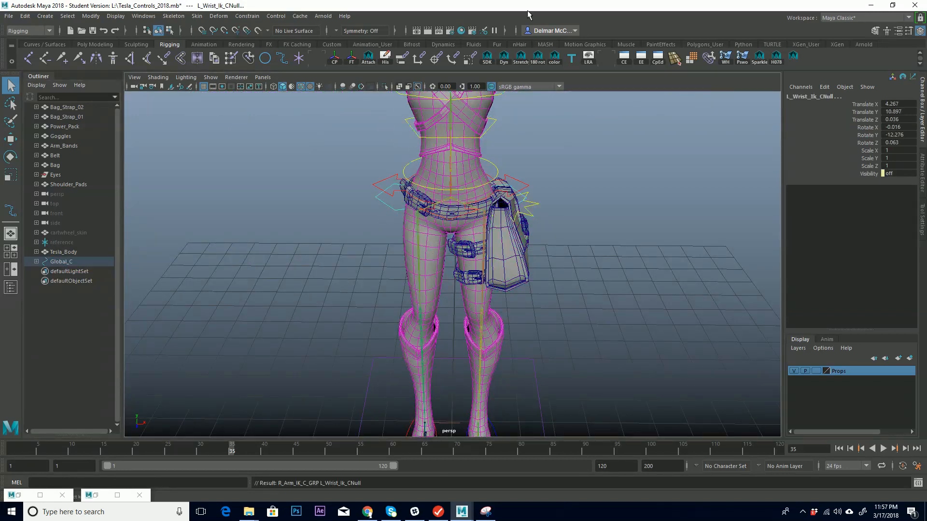
Expand the Global_C hierarchy in the outliner and hide shape nodes from the list.
shift+click(36, 261)
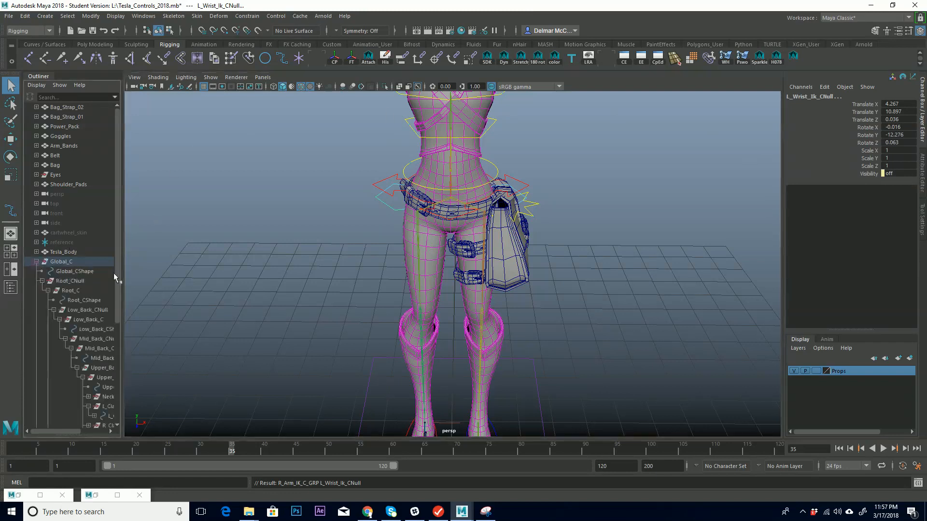
click(48, 290)
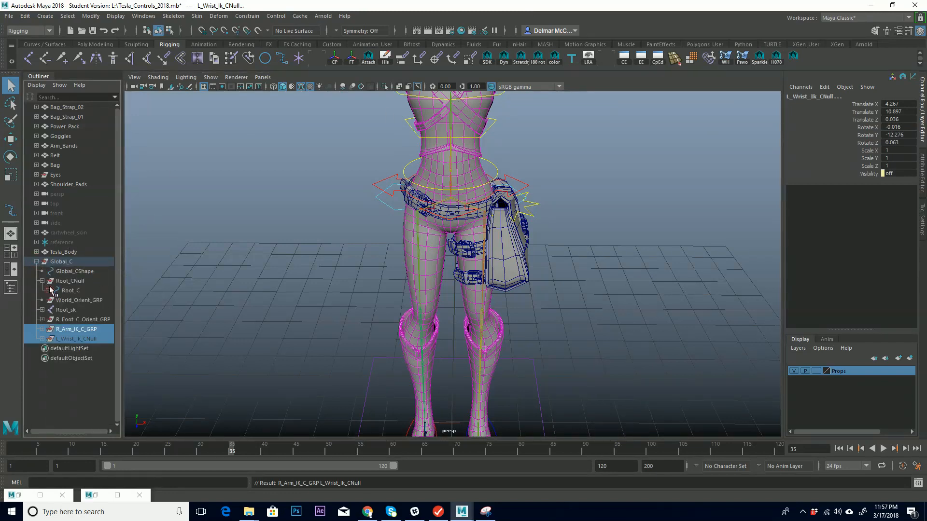
click(42, 281)
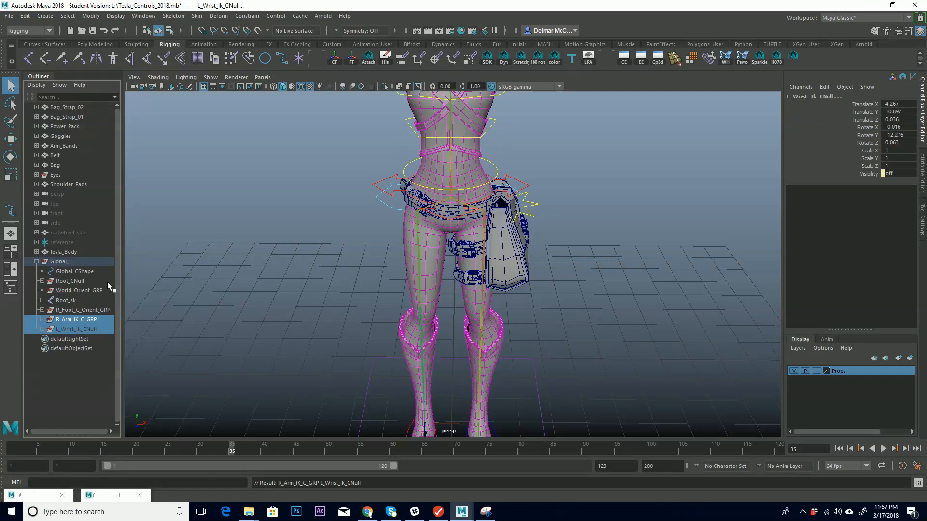
right_click(71, 255)
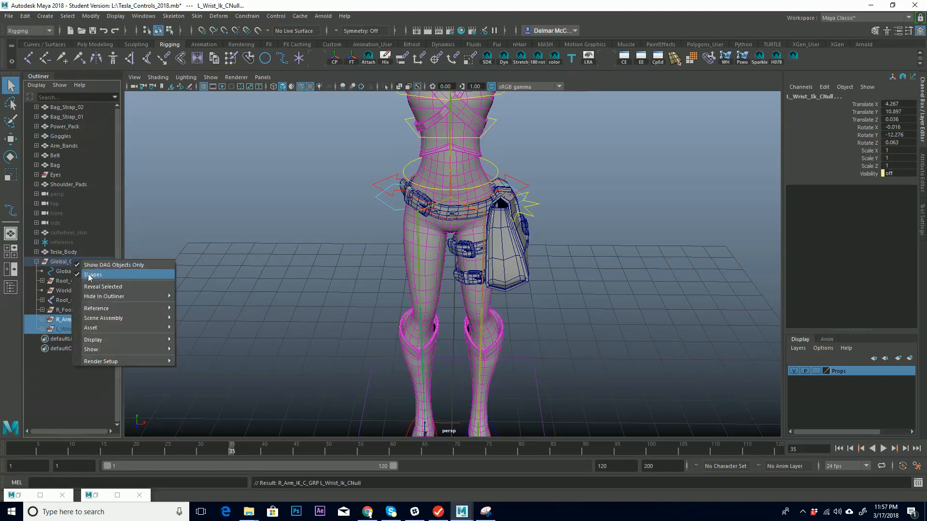
click(86, 275)
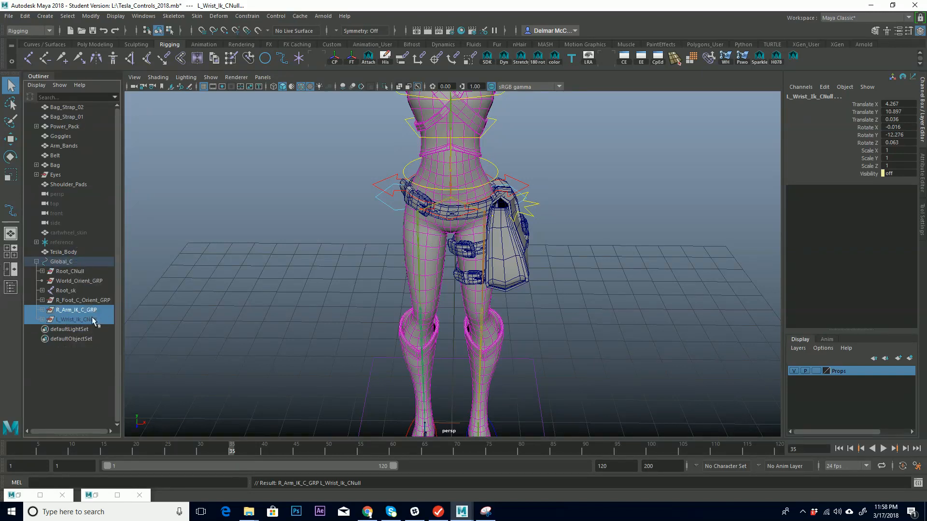
Select the Root_sk joint to inspect its attributes.
click(65, 291)
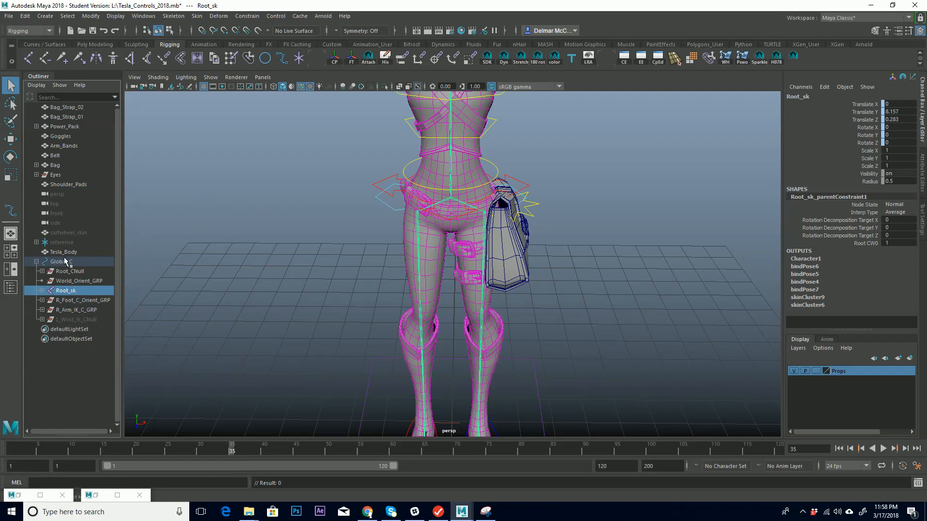
alt+drag(351, 286, 471, 230)
scroll(574, 320, down, 8)
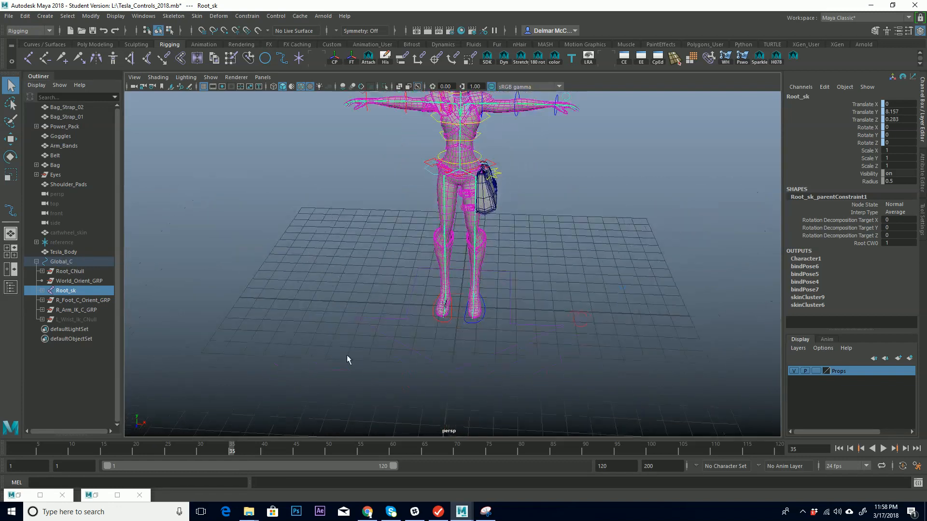
Scale the global control uniformly to about 0.553.
mouse_move(538, 314)
alt+mouse_down()
mouse_move(502, 306)
mouse_move(545, 309)
mouse_move(504, 309)
mouse_move(537, 316)
alt+mouse_up()
key(r)
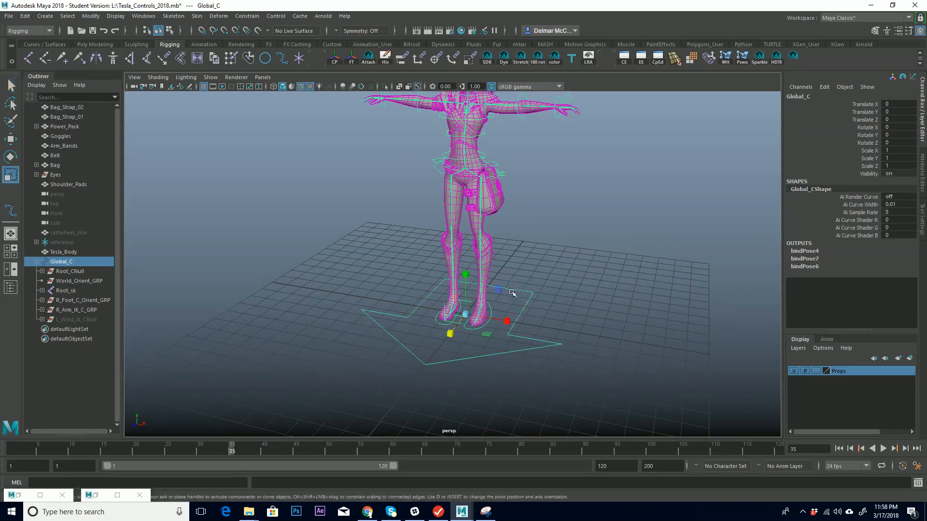
drag(468, 314, 510, 313)
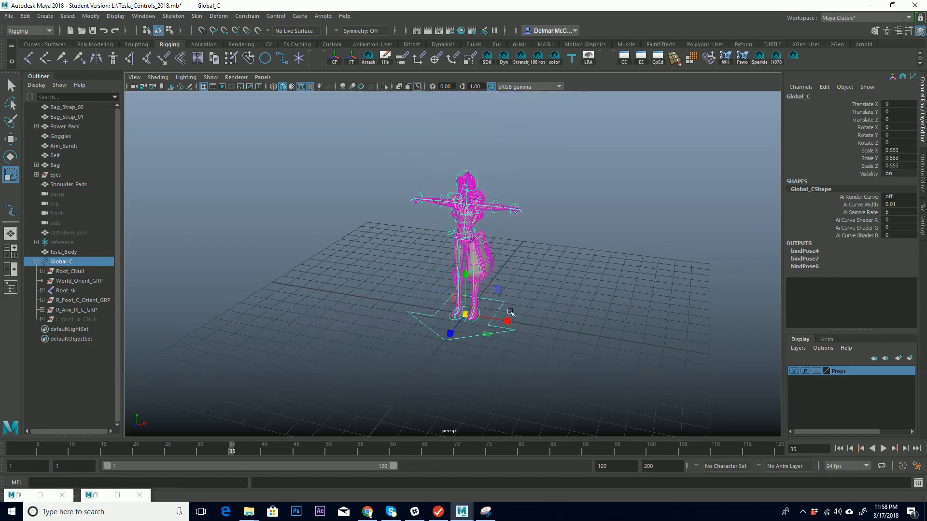
Undo the global control's scaling and scale-constrain the Bag mesh to the Bag_C control.
key(ctrl+z)
alt+right_drag(431, 297, 623, 225)
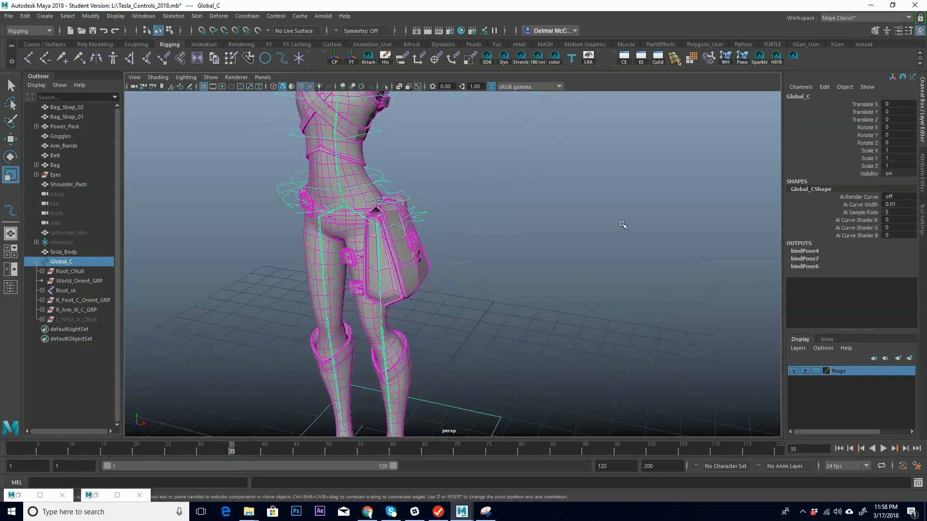
alt+middle_drag(461, 304, 536, 238)
alt+drag(538, 256, 522, 201)
click(520, 200)
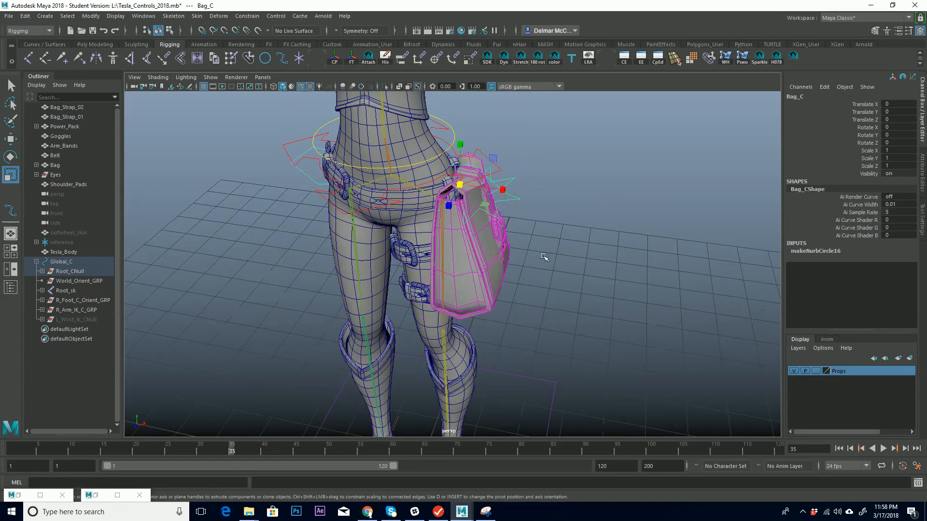
key(q)
alt+drag(480, 248, 522, 317)
click(500, 307)
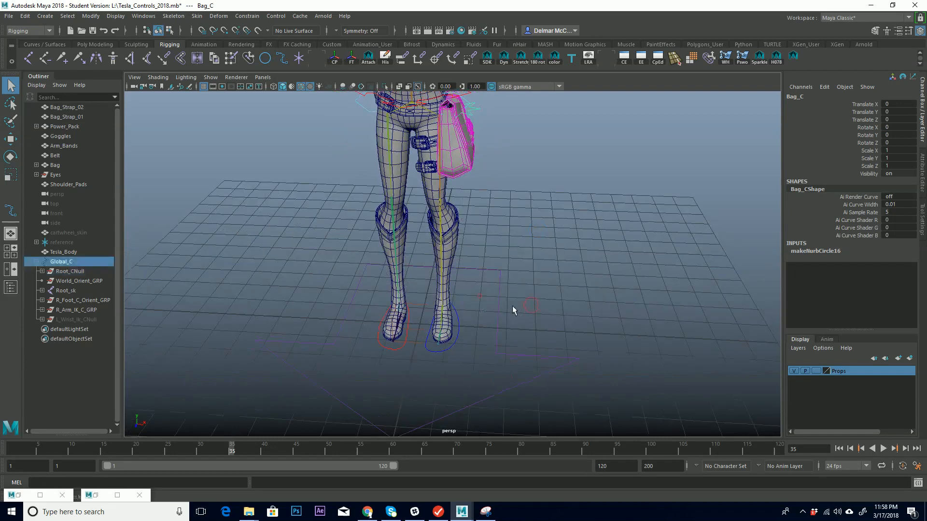
alt+middle_drag(505, 261, 480, 308)
alt+middle_drag(460, 263, 444, 320)
shift+click(423, 276)
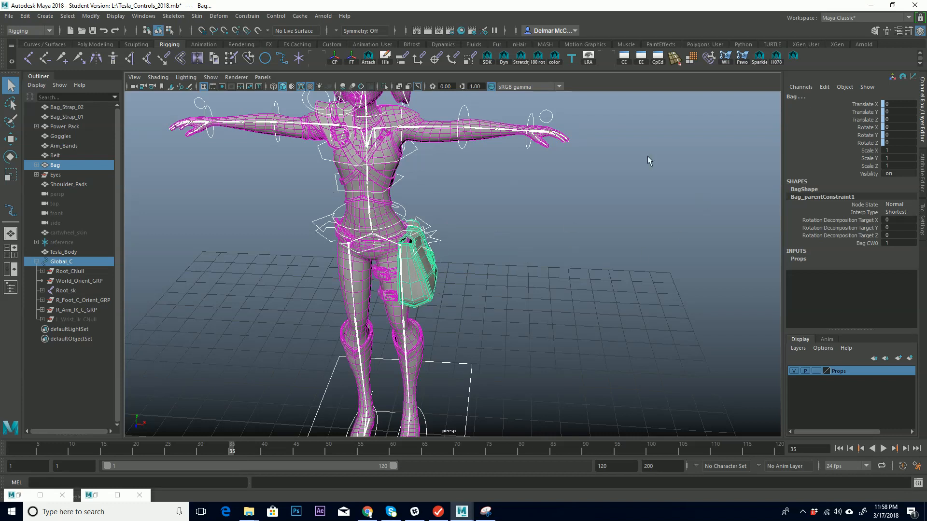
alt+drag(489, 201, 512, 210)
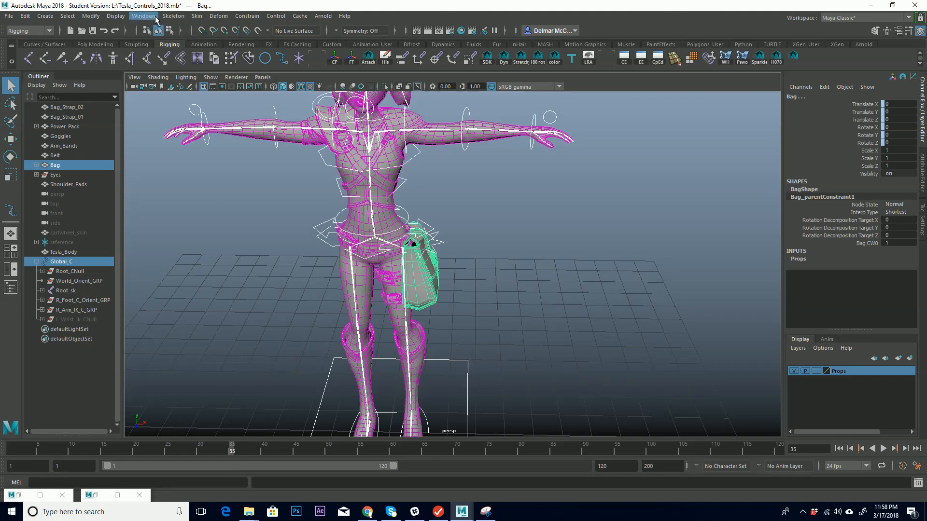
click(247, 16)
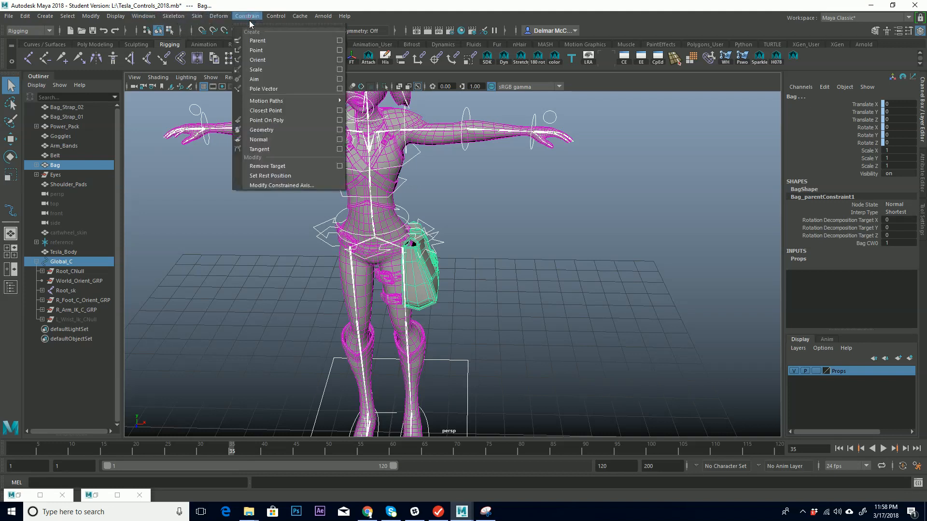
click(269, 68)
Scale-constrain the Power_Pack mesh to its jet pack control.
alt+drag(552, 285, 523, 262)
click(523, 264)
click(428, 256)
alt+drag(474, 226, 534, 368)
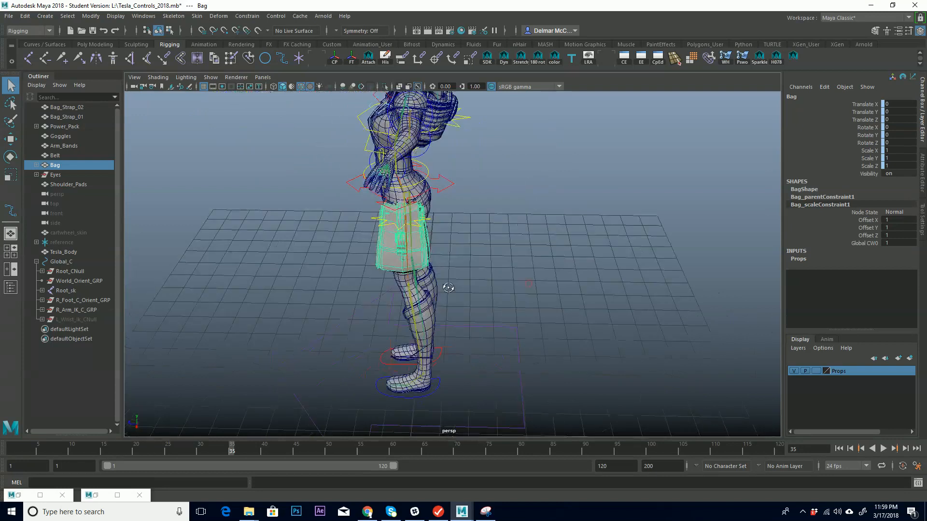
click(512, 384)
alt+drag(500, 255, 477, 238)
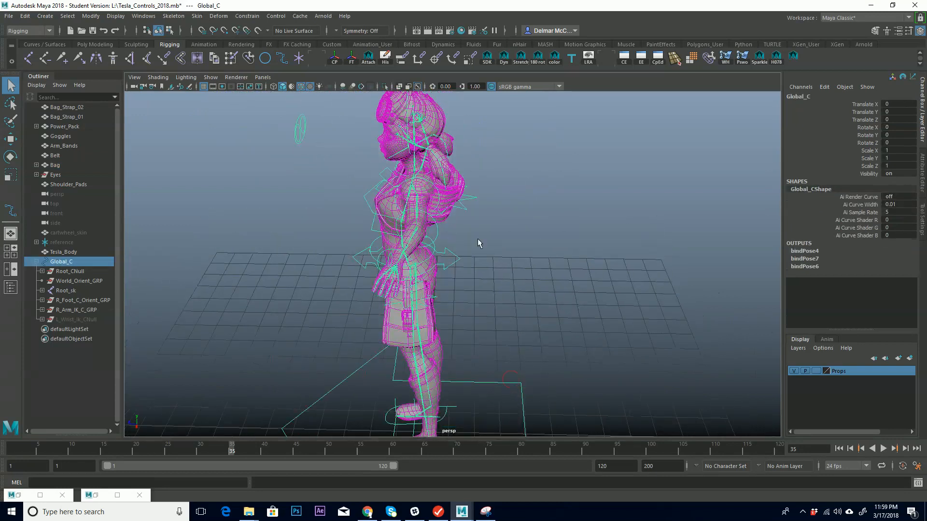
click(458, 198)
alt+drag(503, 211, 531, 297)
key(g)
alt+right_drag(531, 298, 420, 317)
alt+middle_drag(420, 316, 441, 249)
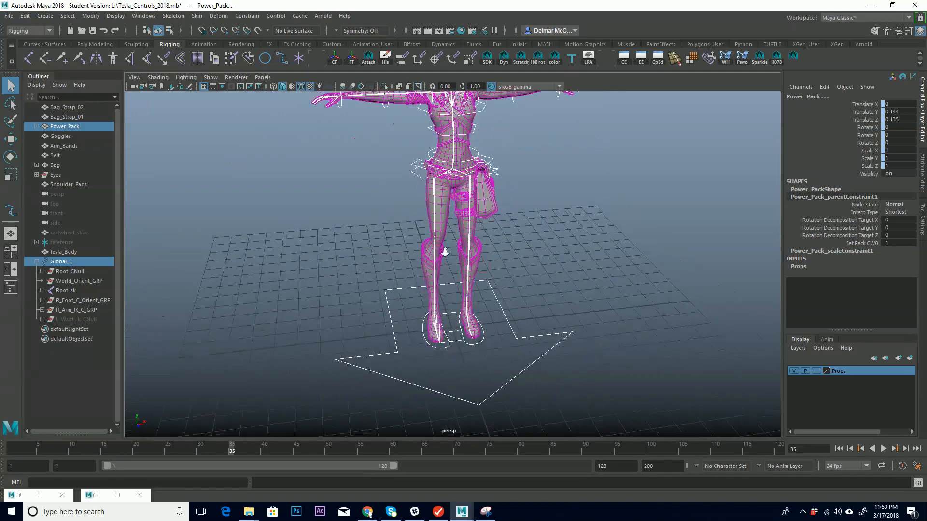
Test scaling the Global_C control uniformly, then undo the scaling.
alt+drag(562, 289, 535, 297)
click(534, 307)
alt+middle_drag(522, 302, 538, 295)
alt+drag(538, 299, 535, 294)
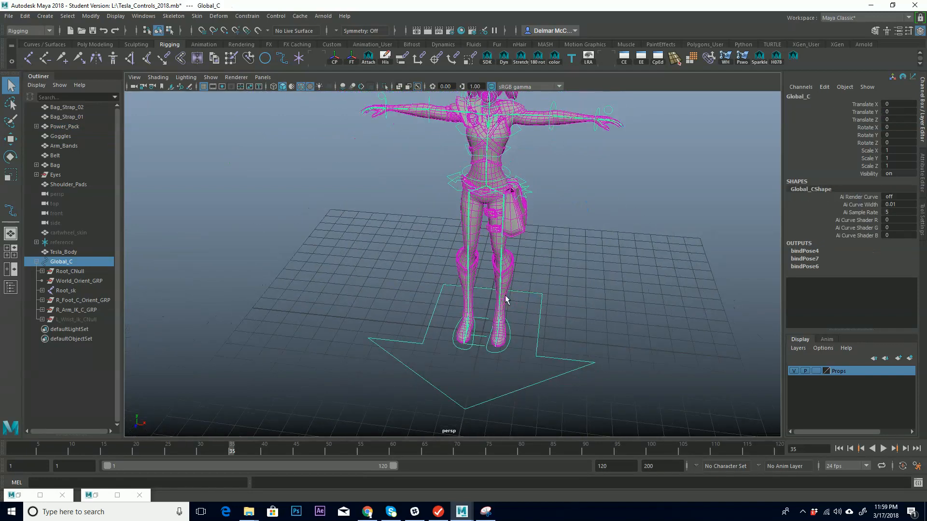
key(r)
drag(485, 329, 528, 294)
key(ctrl+z)
key(ctrl+z)
key(ctrl+z)
key(ctrl+z)
key(ctrl+z)
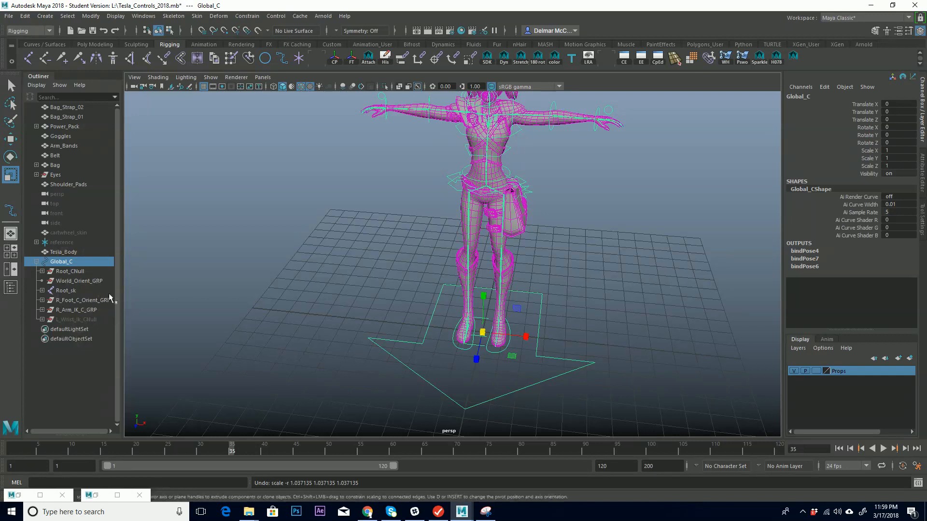
Move Root_sk out of Global_C and test-scale the global control, undoing the scale.
click(63, 290)
middle_drag(64, 291, 75, 260)
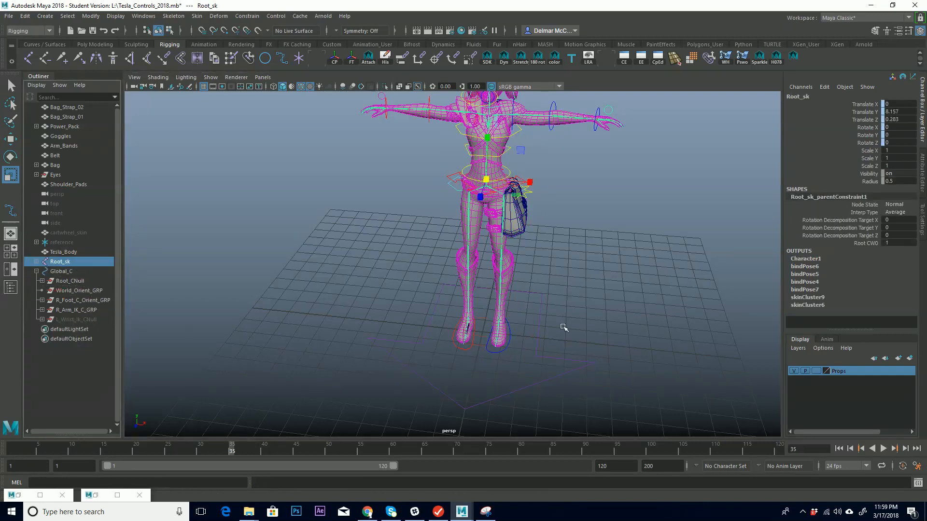
click(536, 317)
middle_drag(465, 341, 559, 313)
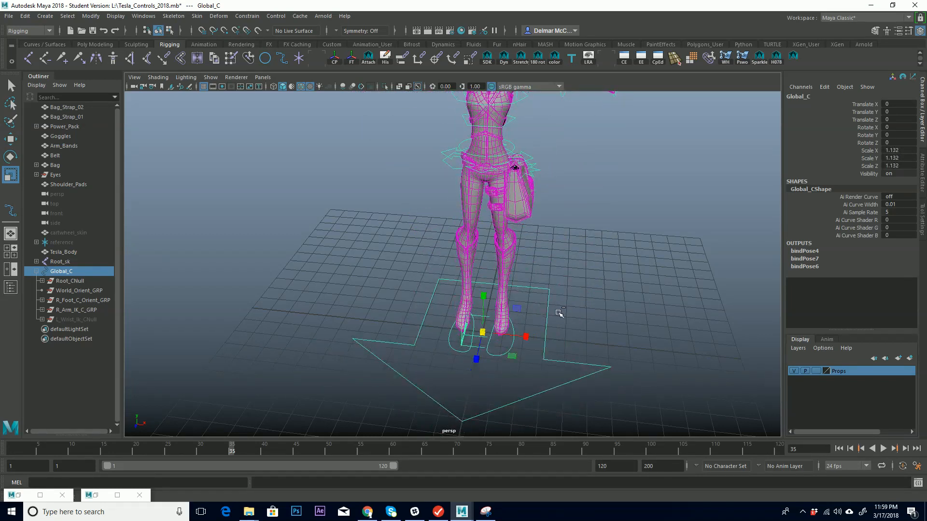
key(ctrl+z)
Inspect the joints around the character's waist, selecting the Low_Back_sk joint.
alt+drag(437, 257, 473, 234)
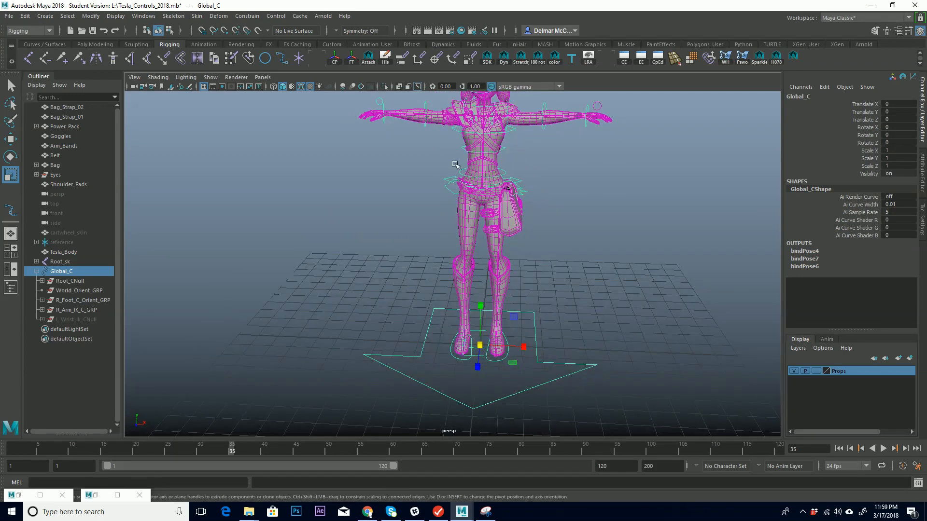
alt+drag(505, 142, 500, 232)
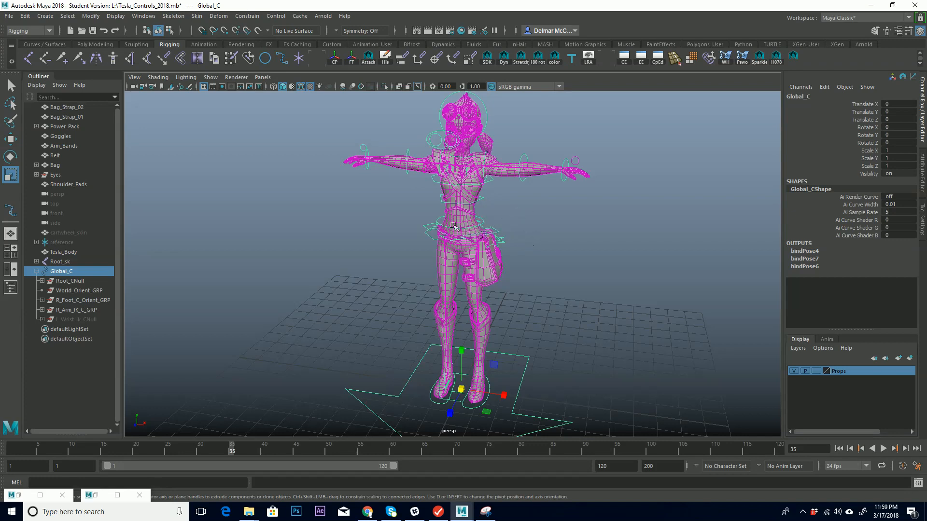
alt+right_drag(453, 226, 778, 187)
alt+middle_drag(647, 145, 604, 237)
alt+right_drag(604, 237, 744, 193)
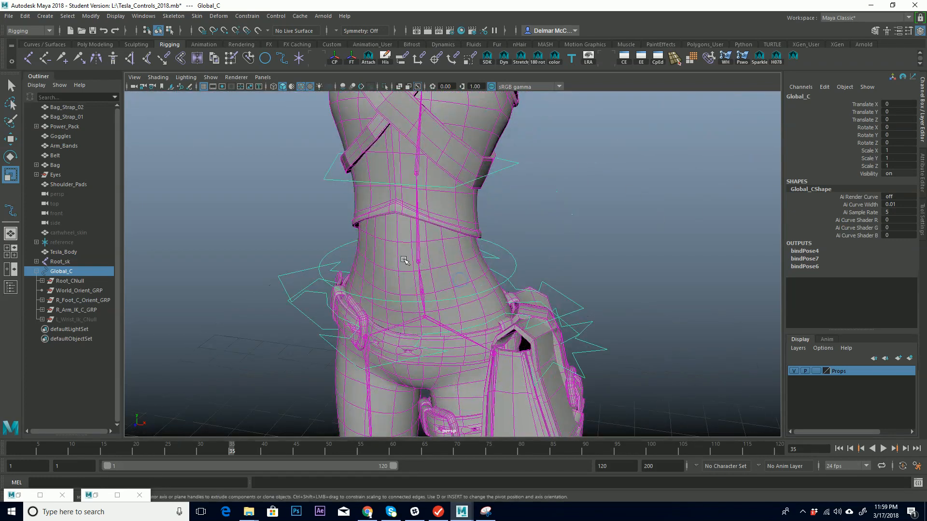
click(419, 256)
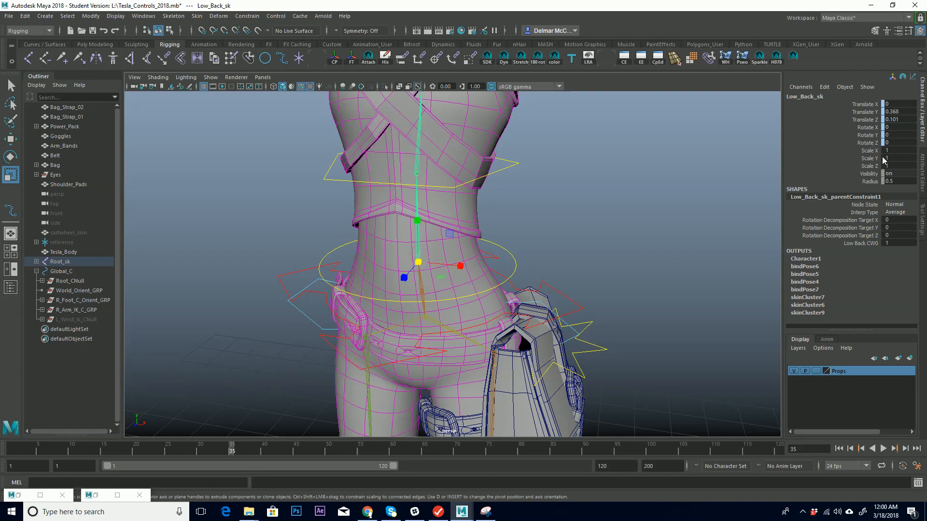
alt+right_drag(490, 300, 420, 293)
alt+middle_drag(420, 293, 447, 242)
alt+drag(447, 242, 488, 245)
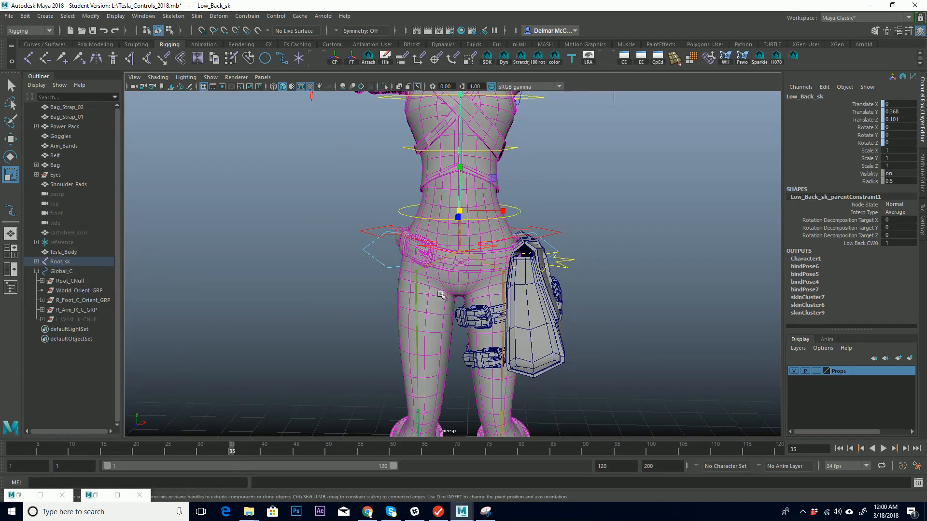
alt+middle_drag(441, 295, 497, 151)
alt+right_drag(550, 203, 506, 256)
alt+middle_drag(564, 203, 530, 249)
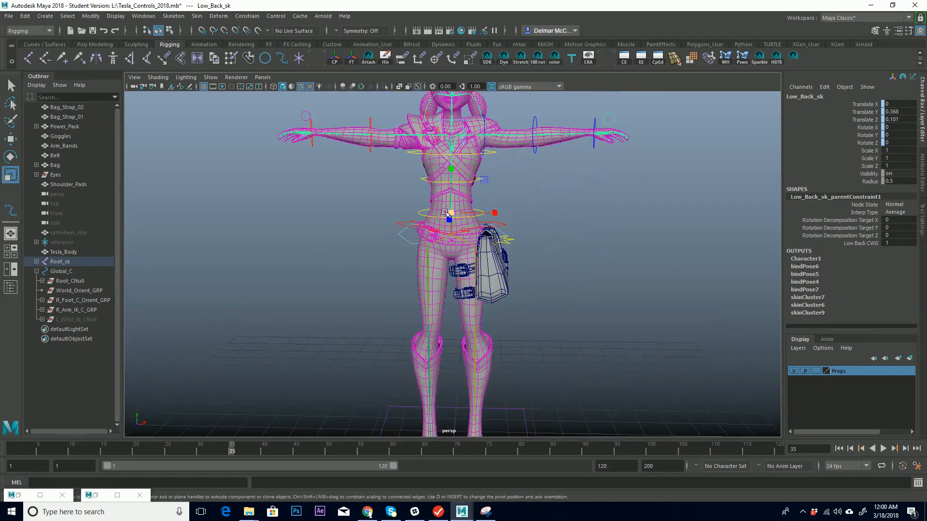
alt+middle_drag(466, 317, 470, 211)
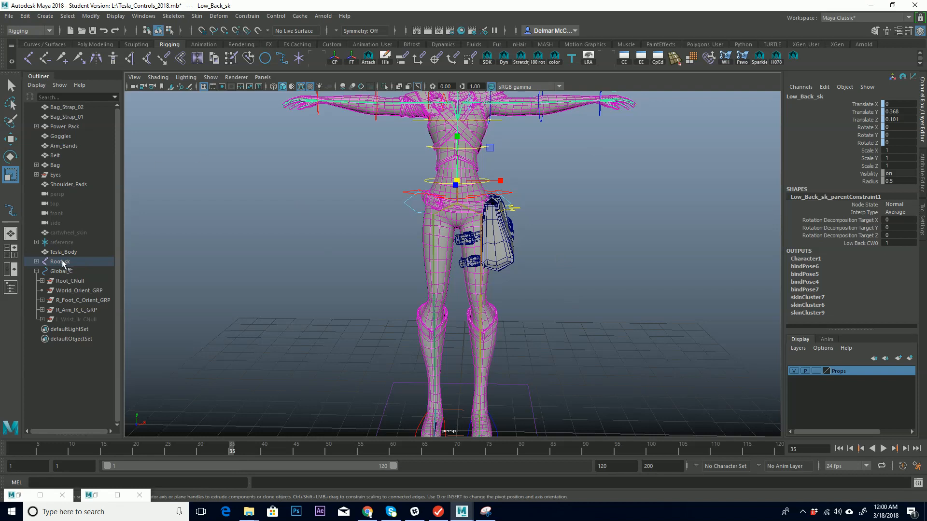
Try parenting the selected joint under Global_C and undo it.
middle_drag(61, 260, 68, 272)
alt+drag(557, 329, 483, 314)
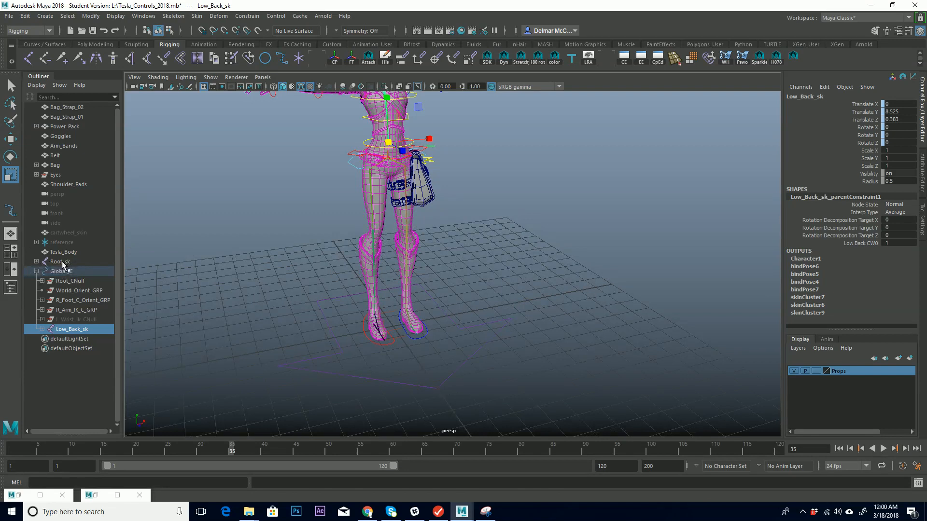
key(ctrl+z)
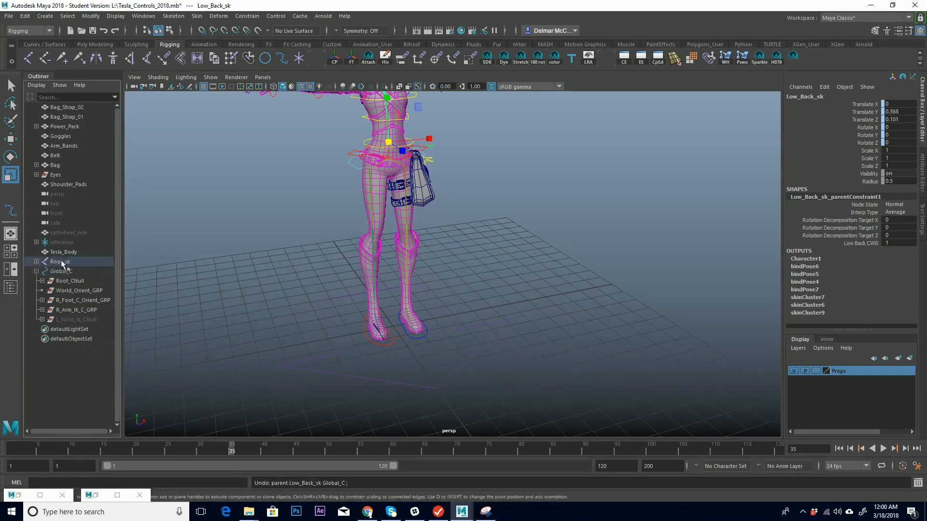
Parent Root_sk back under the Global_C control.
click(58, 261)
drag(63, 271, 64, 272)
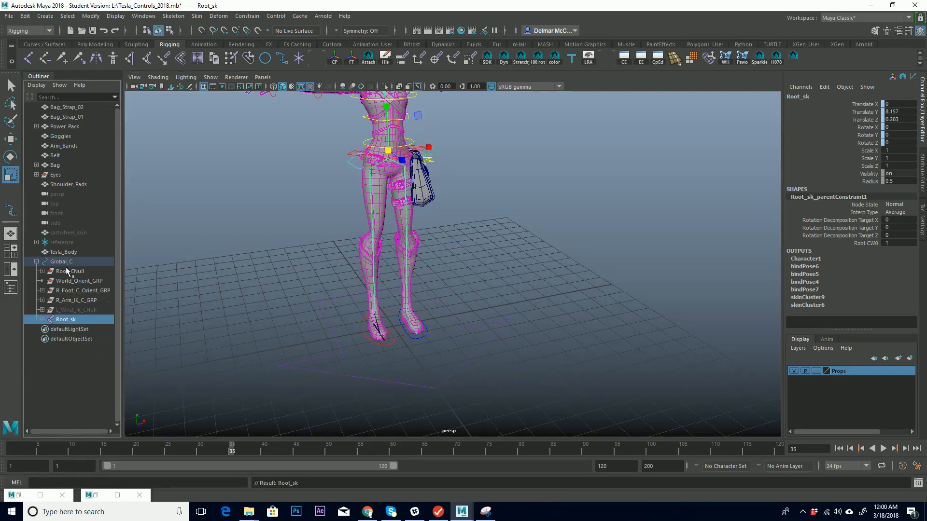
click(42, 320)
click(42, 319)
Group Root_CNull, R_Foot_C_Orient_GRP, R_Arm_IK_C_GRP and L_Wrist_Ik_CNull, and name the group Controls_GRP.
click(77, 271)
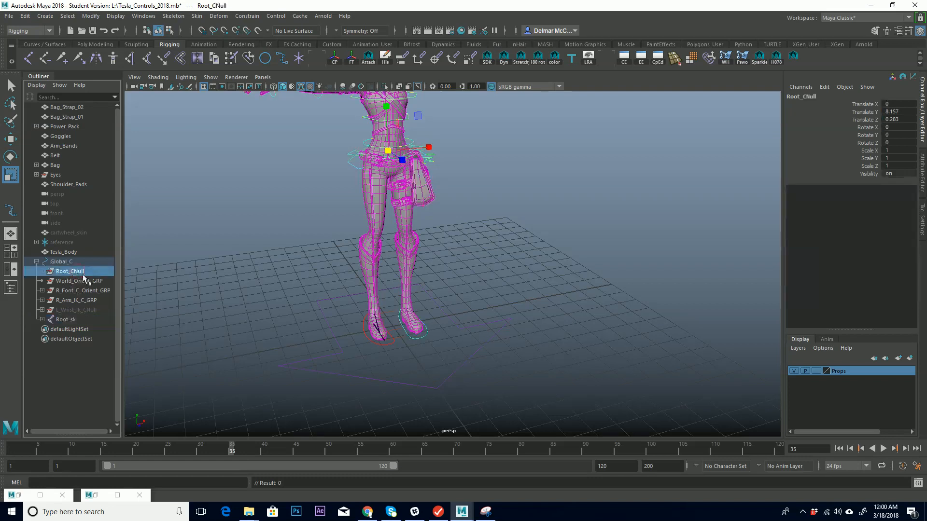
ctrl+click(89, 290)
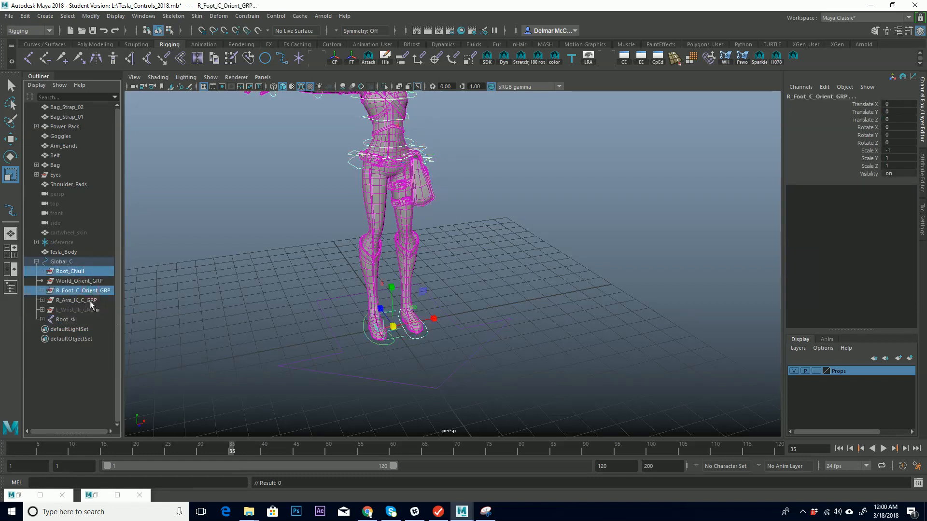
ctrl+click(90, 301)
ctrl+click(94, 310)
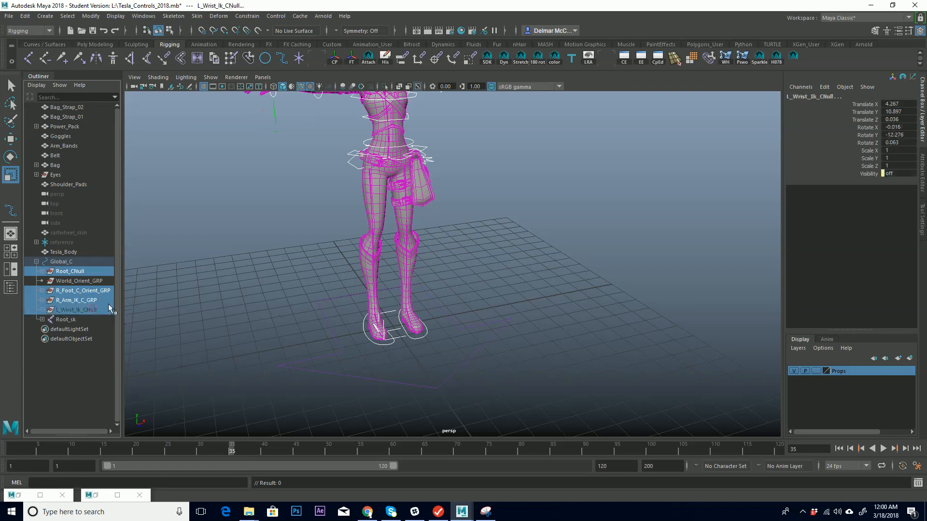
alt+drag(175, 288, 383, 267)
alt+right_drag(383, 267, 485, 243)
mouse_move(235, 278)
alt+mouse_down()
mouse_move(276, 288)
mouse_move(248, 285)
alt+mouse_up()
key(ctrl+g)
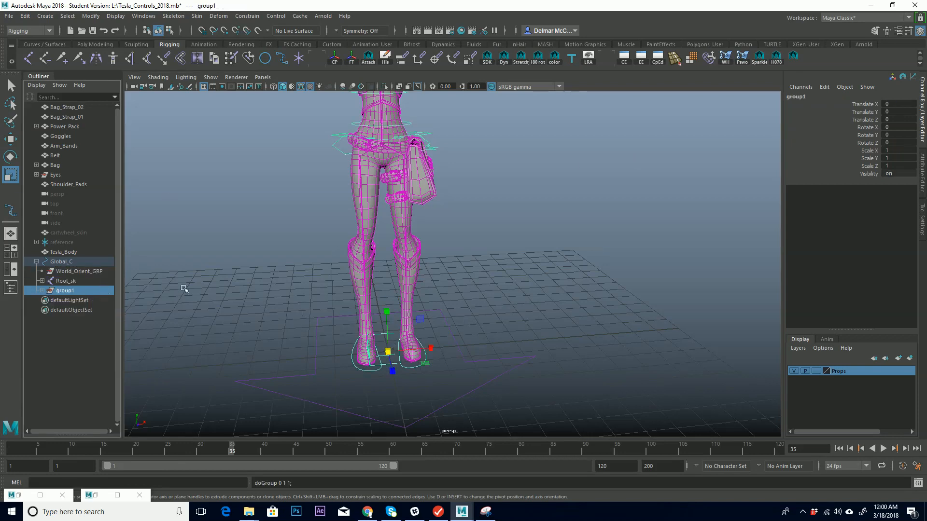
double_click(80, 291)
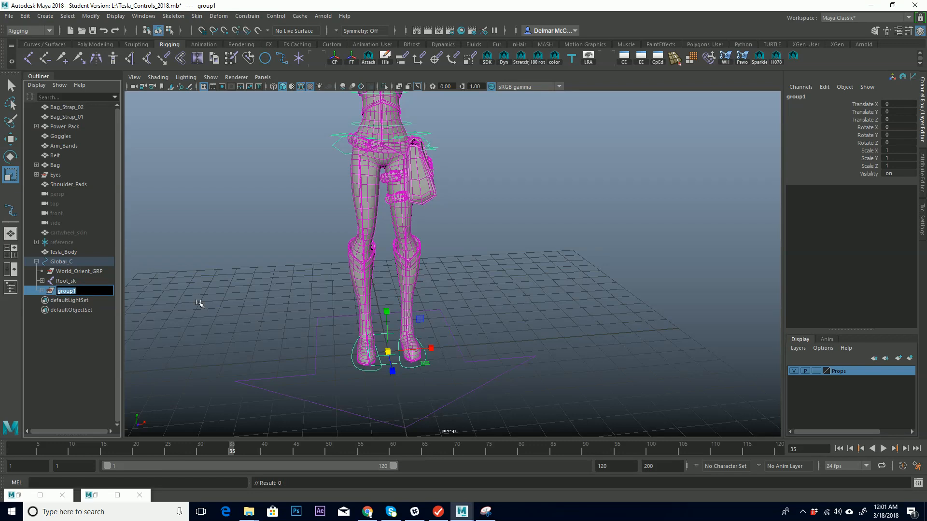
text(Controls_GRP)
key(Return)
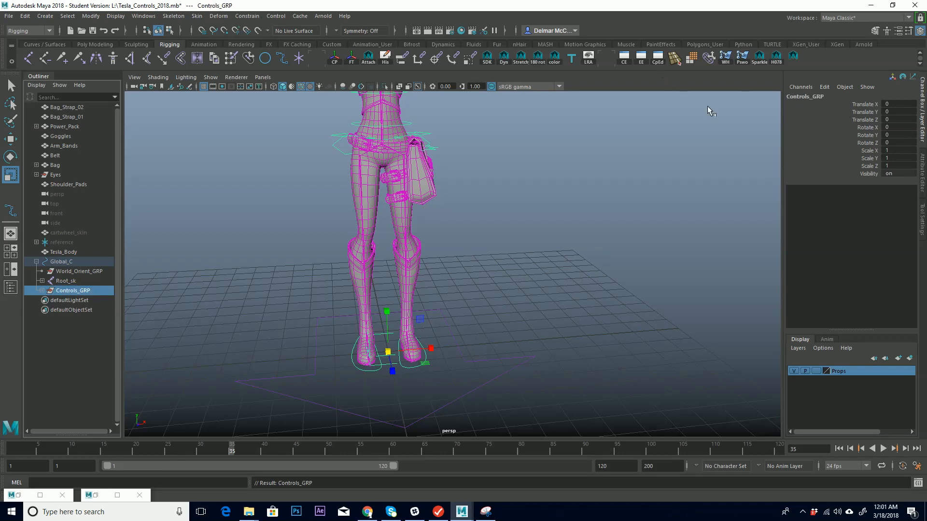
Group Root_sk on its own and name the group Joints_GRP.
alt+middle_drag(174, 284, 198, 277)
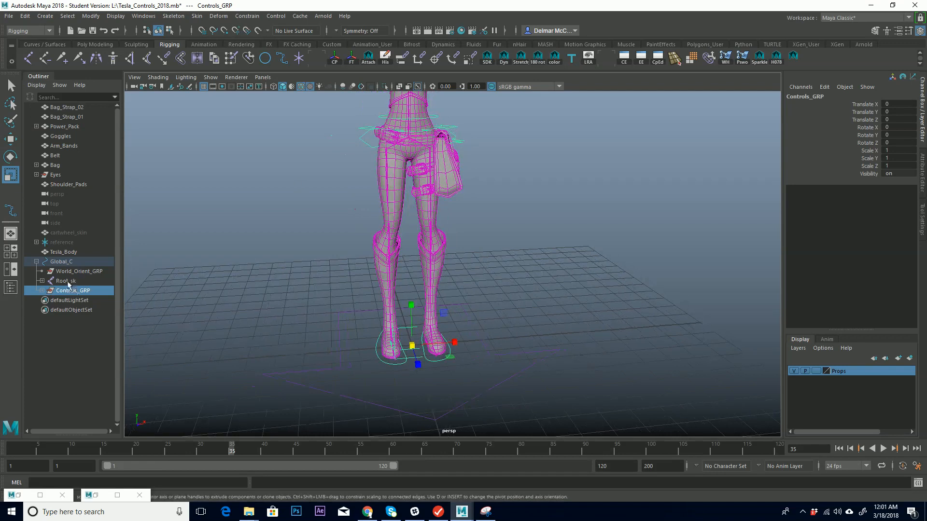
click(66, 281)
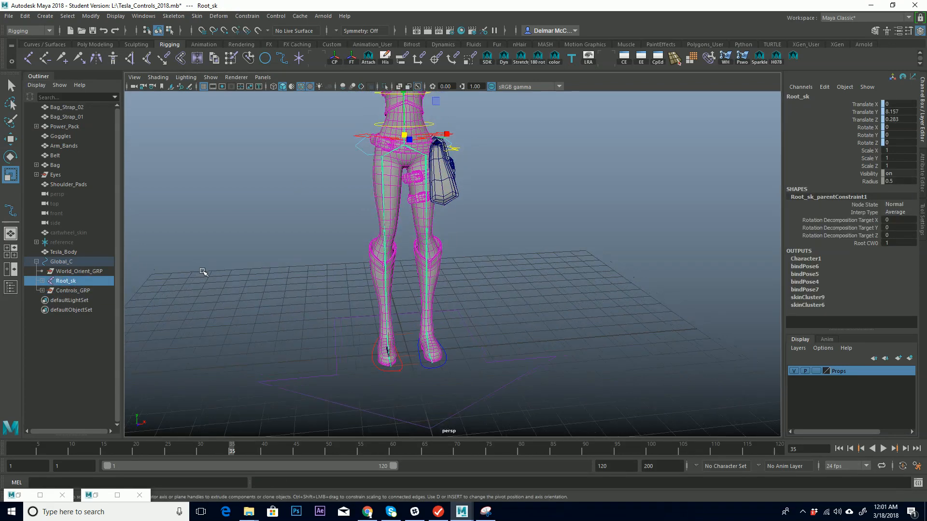
key(ctrl+g)
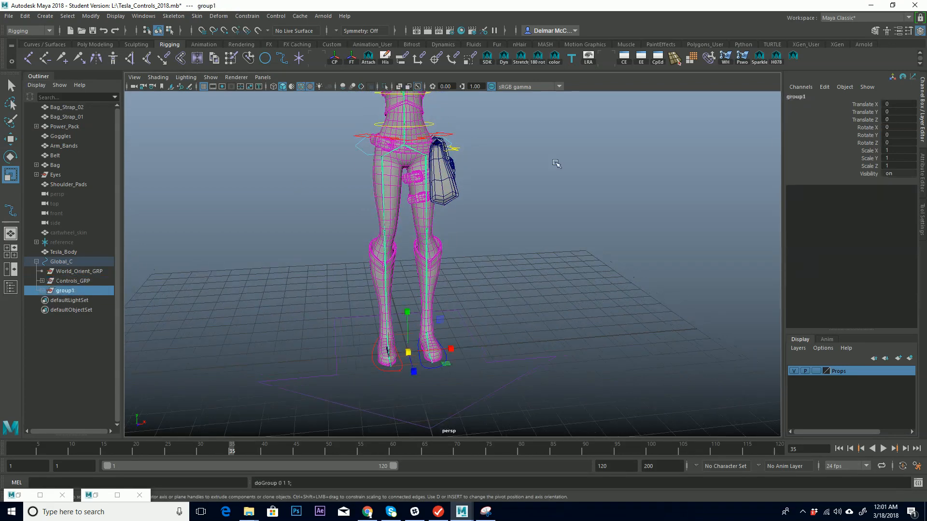
double_click(809, 98)
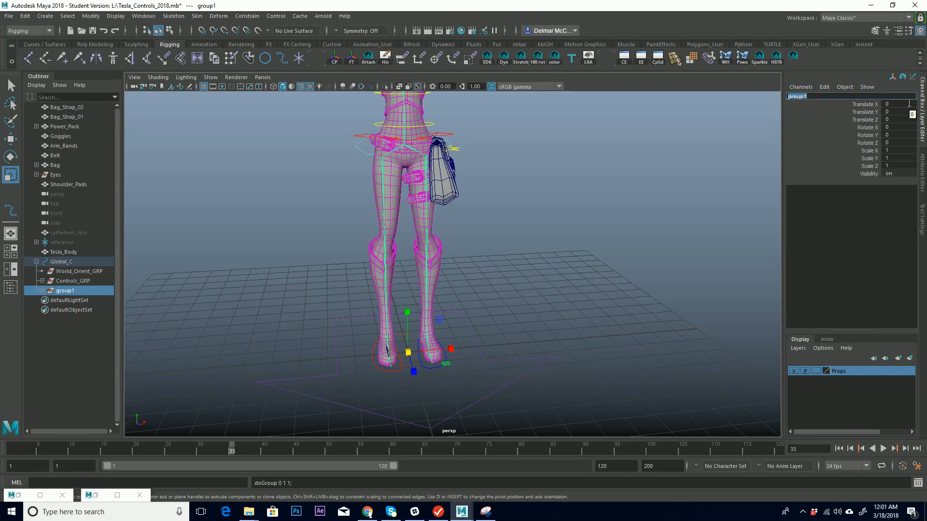
text(Joints_GRP)
key(Return)
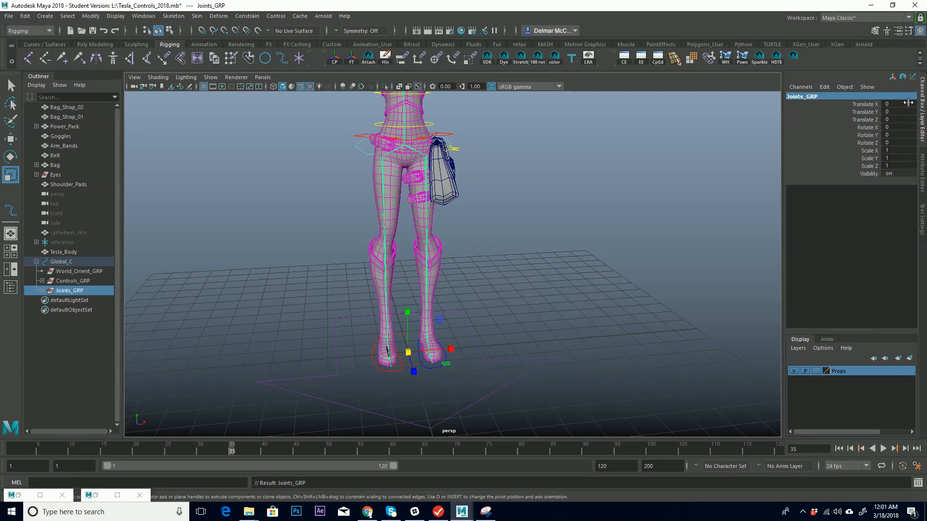
Try moving the Global_C control to test the hierarchy, and undo the move.
click(78, 272)
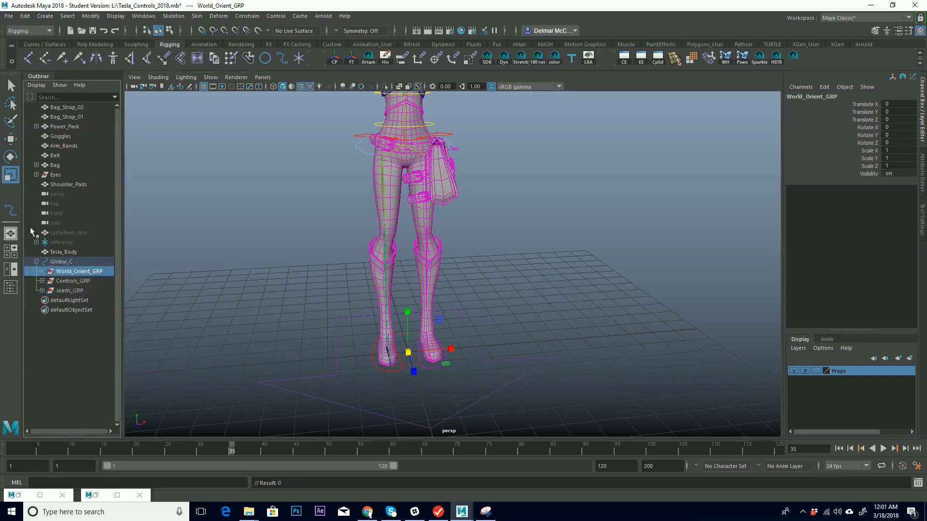
key(f)
scroll(416, 263, up, 5)
alt+drag(409, 312, 401, 346)
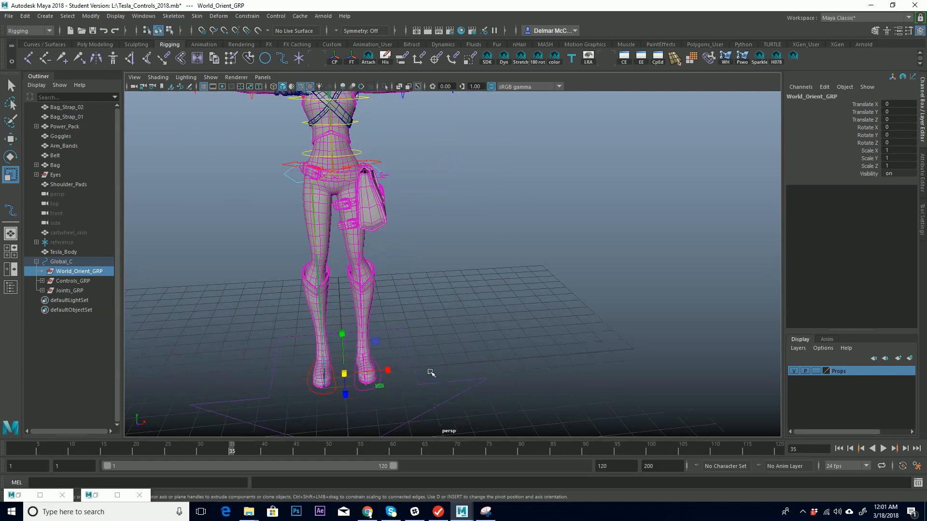
click(413, 361)
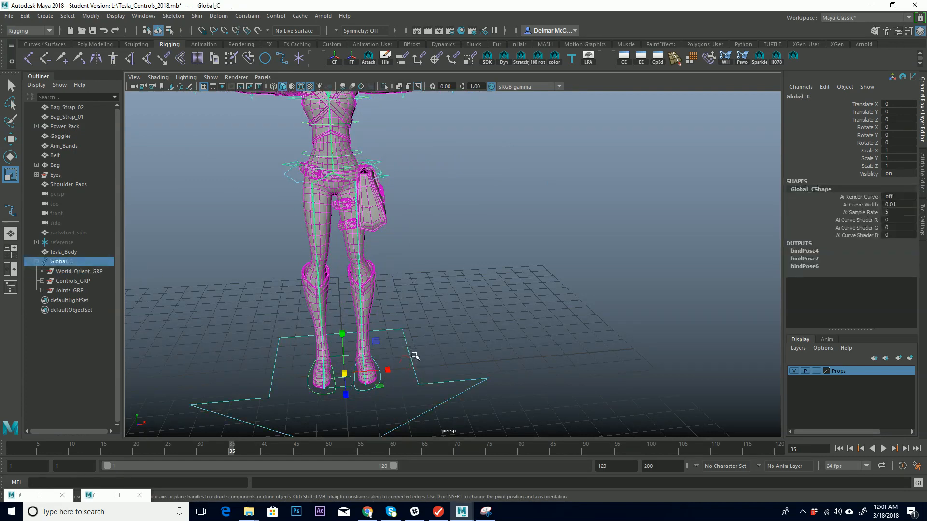
key(w)
drag(344, 374, 382, 356)
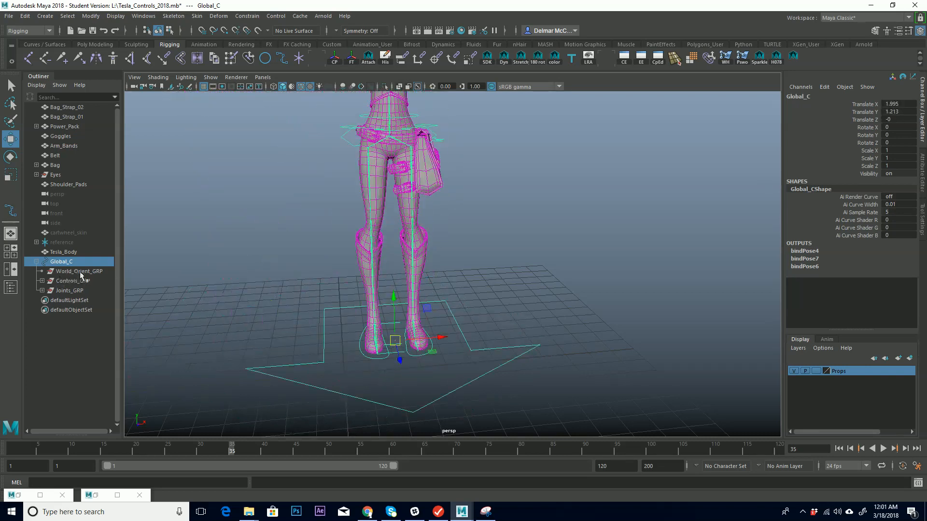
key(ctrl+z)
key(ctrl+z)
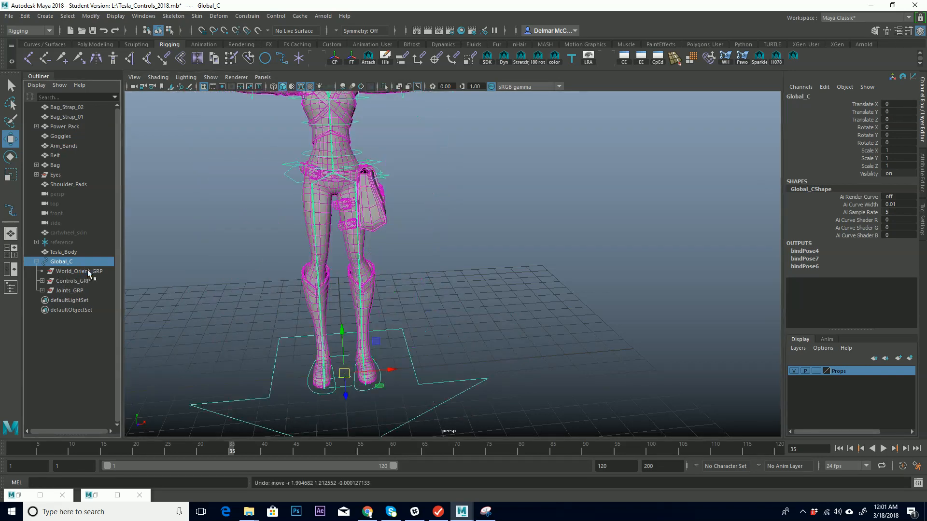
Unparent World_Orient_GRP from Global_C and test-move the Global_C control.
click(72, 271)
drag(80, 254, 80, 257)
click(442, 382)
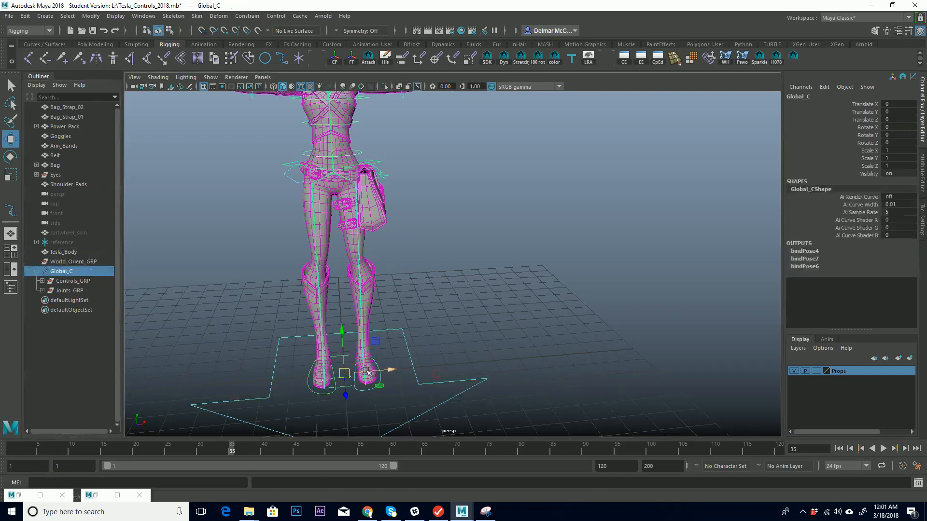
drag(345, 374, 365, 381)
alt+middle_drag(356, 233, 396, 333)
Select the arm IK/FK switch controls and set IK Switch to on.
click(514, 166)
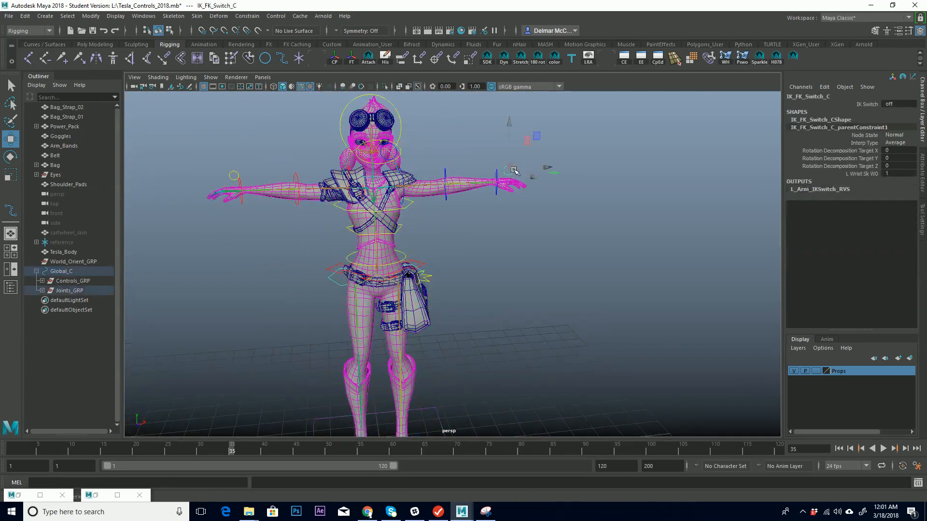
click(233, 175)
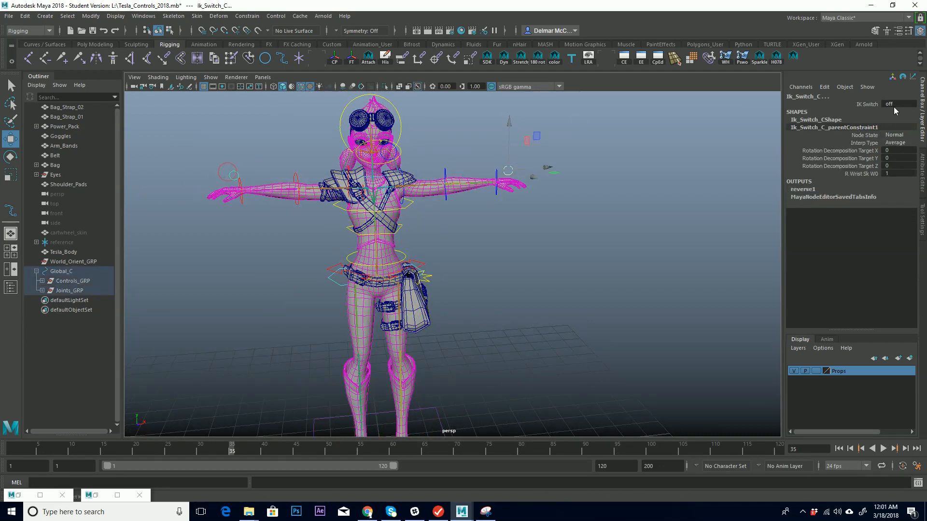
key(1)
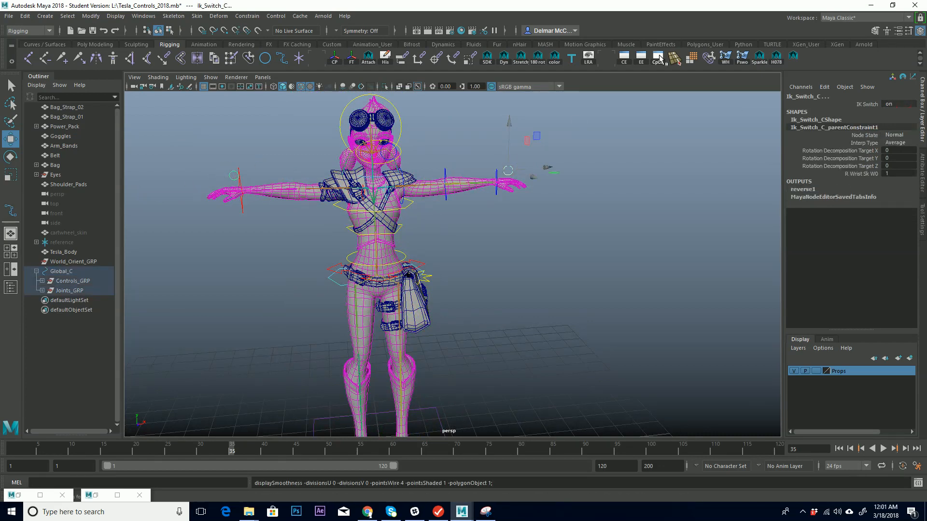
Try moving the Global_C control with the arms in IK, and undo the move.
alt+drag(568, 170, 655, 175)
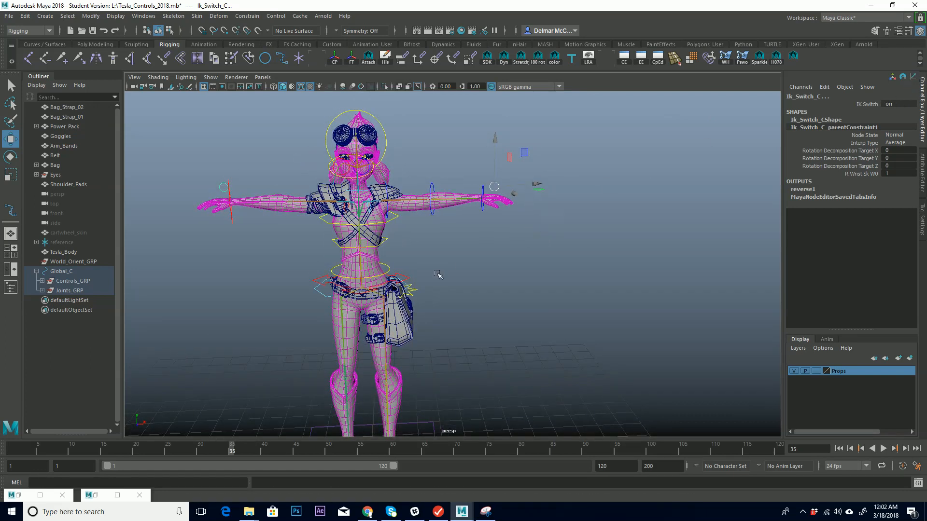
alt+drag(453, 292, 464, 247)
alt+middle_drag(464, 246, 459, 199)
alt+right_drag(470, 218, 488, 279)
alt+drag(488, 281, 470, 358)
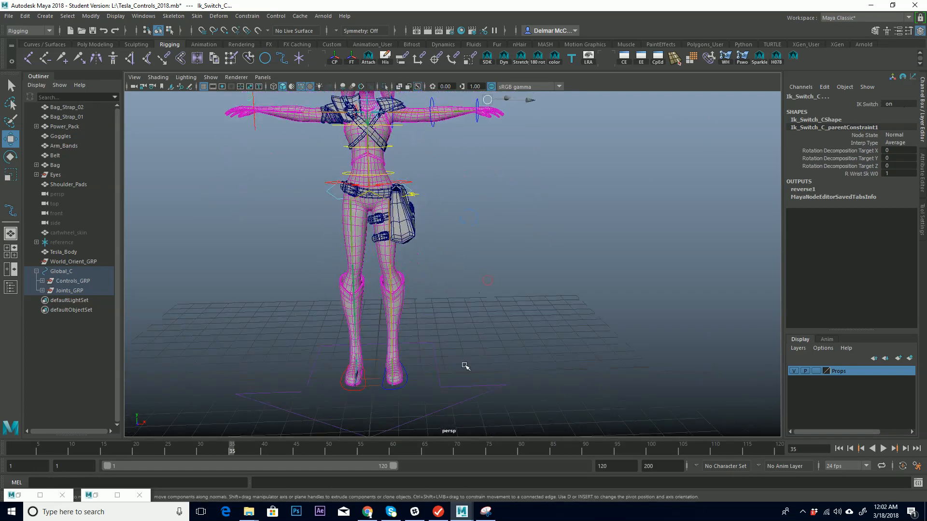
click(431, 366)
drag(409, 344, 401, 368)
key(ctrl+z)
Select the R_Arm_IK_C control and pick-walk up the hierarchy to Controls_GRP.
alt+middle_drag(290, 224, 326, 338)
alt+right_drag(326, 338, 479, 260)
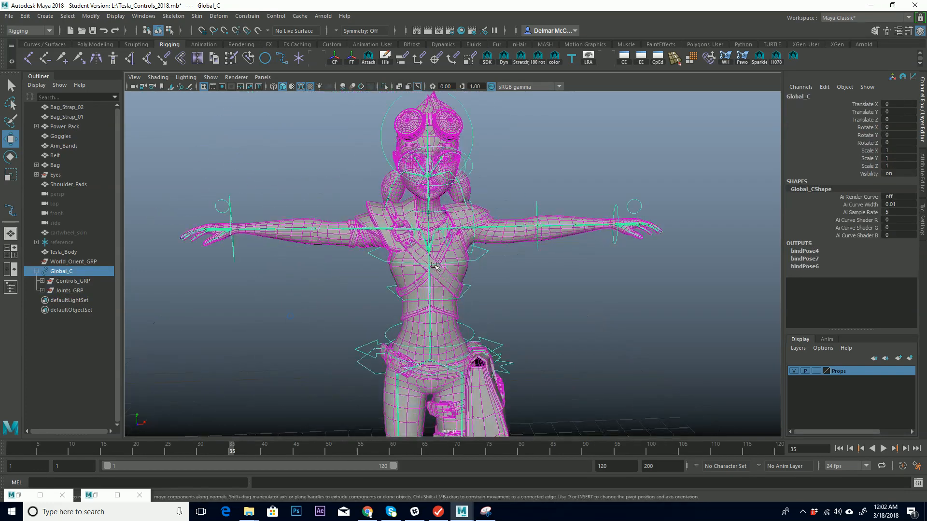
alt+drag(289, 295, 261, 279)
click(222, 264)
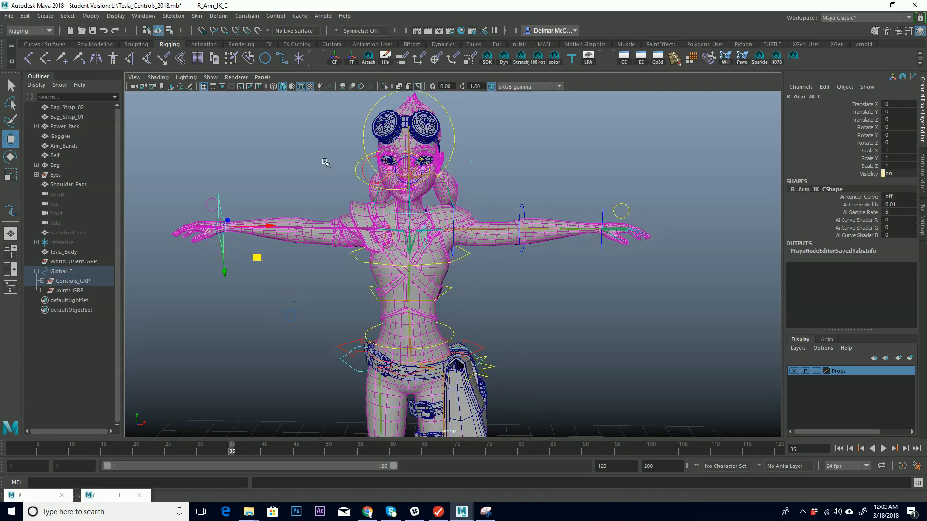
key(Up)
key(Up)
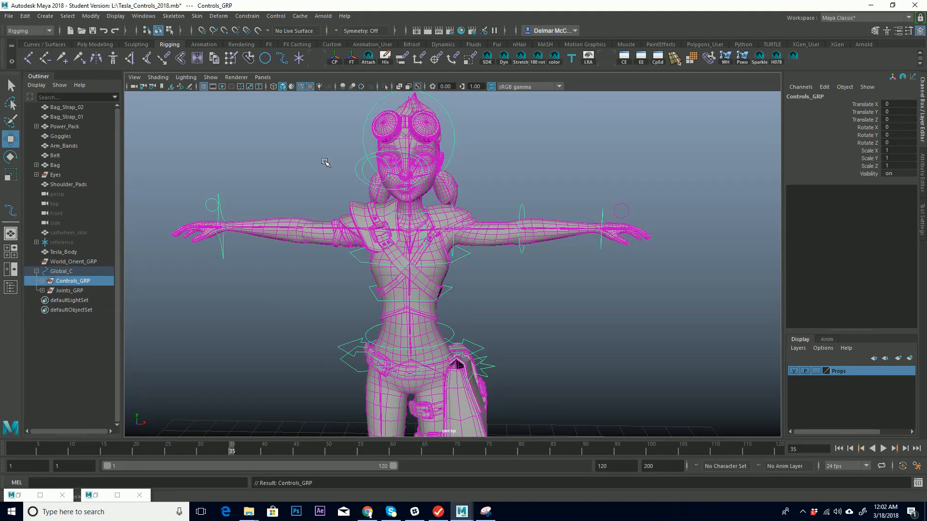
Parent World_Orient_GRP back under the Global_C control.
alt+middle_drag(276, 421, 341, 299)
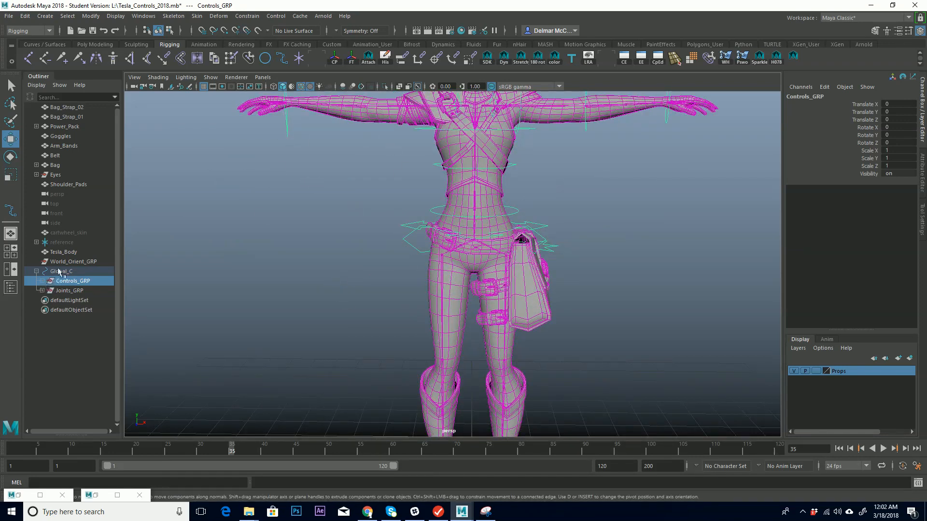
alt+middle_drag(340, 319, 378, 244)
alt+right_drag(378, 245, 389, 313)
alt+drag(395, 311, 373, 323)
alt+middle_drag(387, 237, 358, 278)
mouse_move(360, 233)
alt+mouse_down()
mouse_move(325, 231)
mouse_move(358, 233)
alt+mouse_up()
alt+right_drag(358, 234, 375, 225)
alt+middle_drag(375, 254, 355, 201)
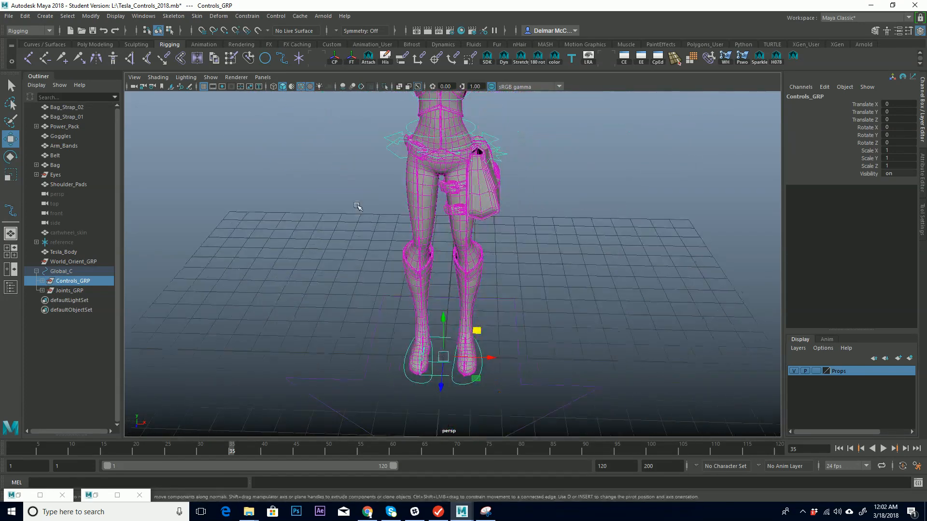
alt+right_drag(371, 232, 243, 279)
alt+drag(382, 302, 257, 256)
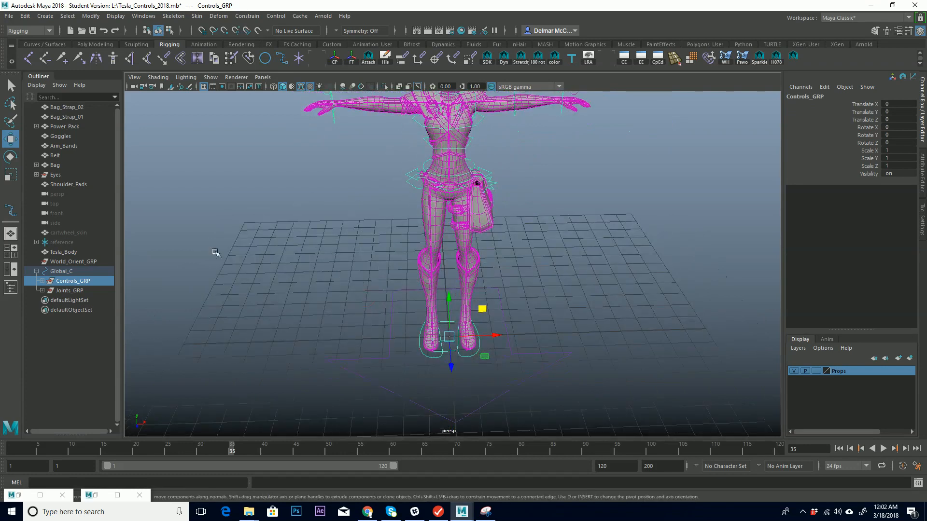
alt+drag(358, 261, 309, 256)
click(72, 261)
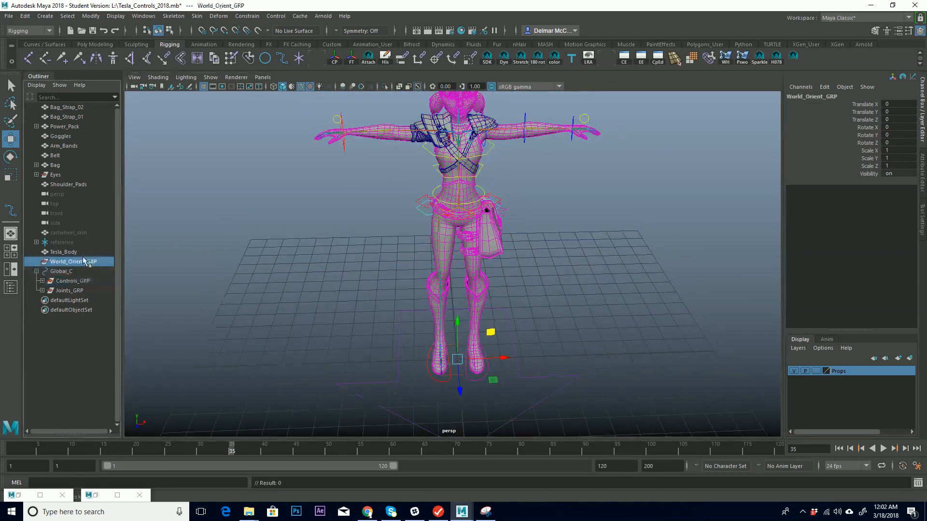
drag(74, 261, 74, 275)
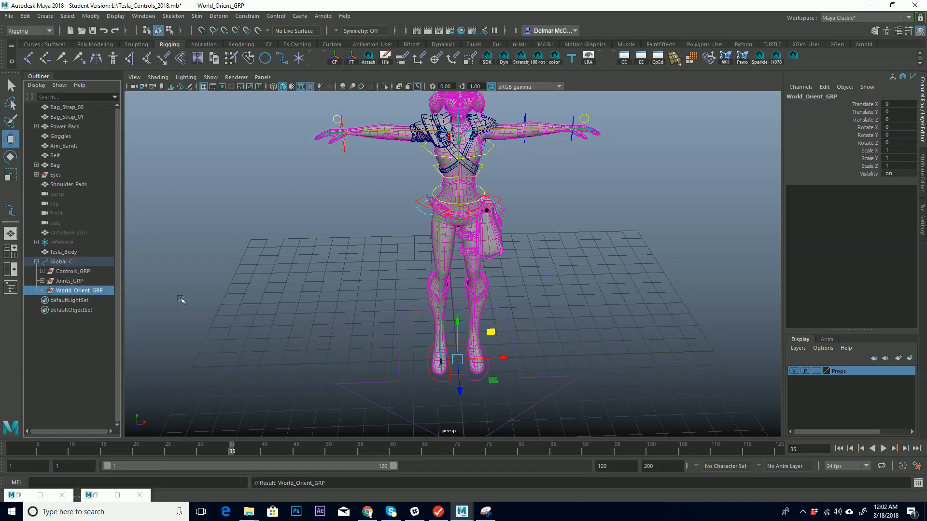
Select the Ik_Switch_C control, re-enter its IK Switch value, and clear the selection.
alt+middle_drag(484, 217, 454, 282)
alt+right_drag(458, 277, 587, 147)
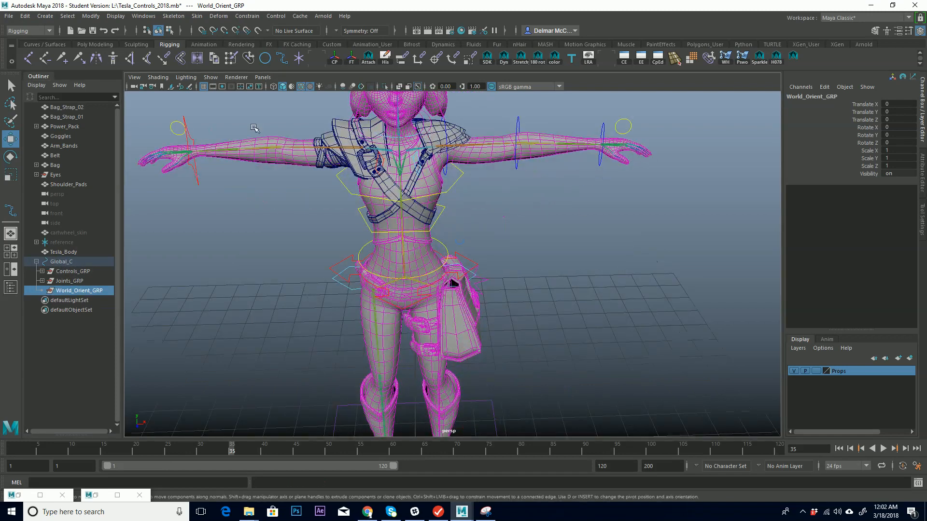
click(172, 123)
click(901, 103)
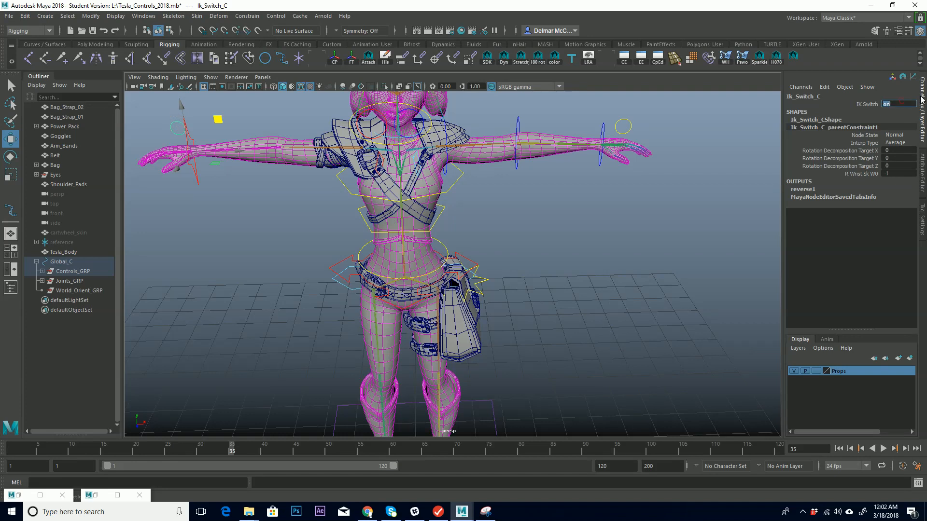
key(Return)
alt+middle_drag(163, 234, 254, 262)
click(266, 268)
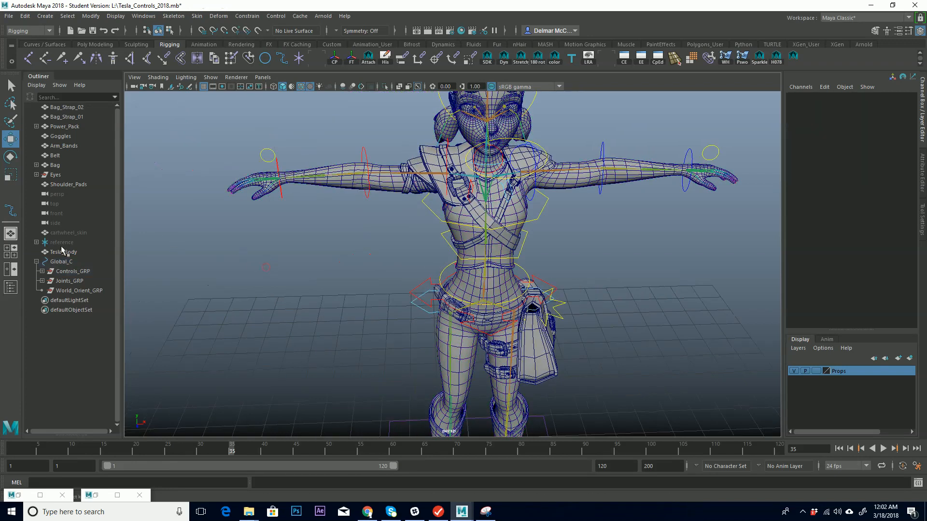
Expand Power_Pack in the Outliner to inspect its constraints.
click(36, 262)
click(37, 261)
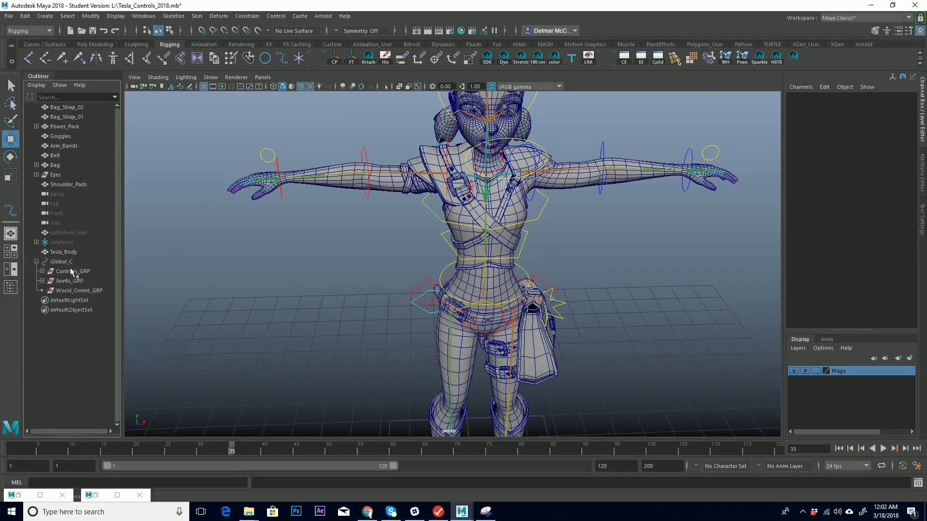
click(63, 126)
click(36, 126)
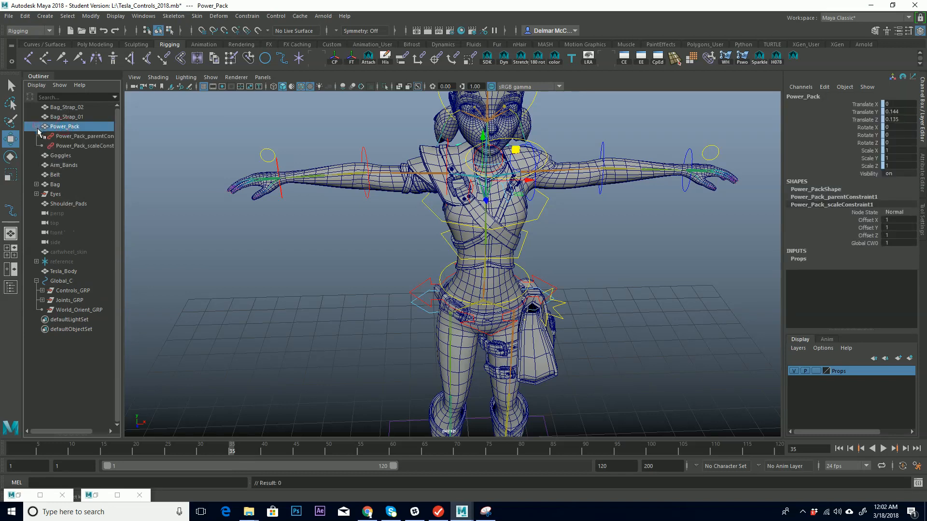
click(37, 127)
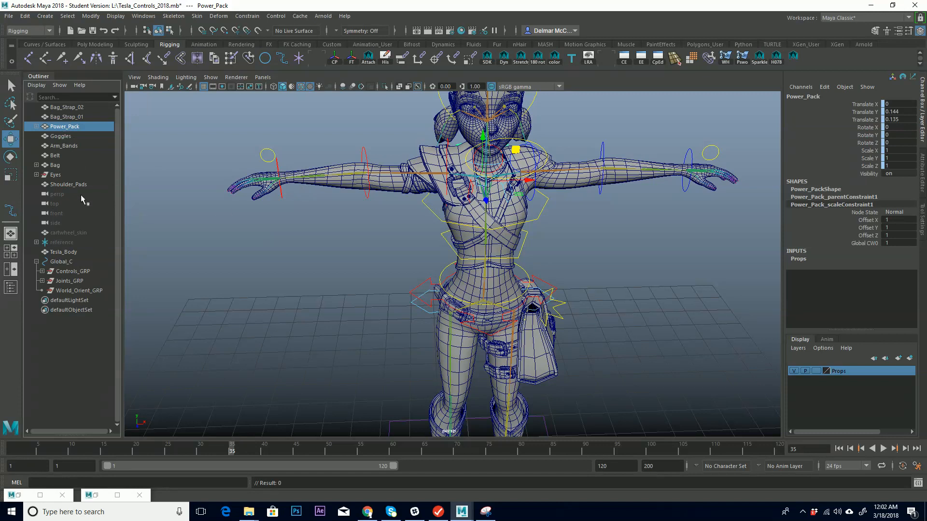
Group Tesla_Body with Shoulder_Pads, Eyes, Bag, Belt, Arm_Bands, Goggles, Power_Pack, Bag_Strap_01 and Bag_Strap_02.
click(65, 252)
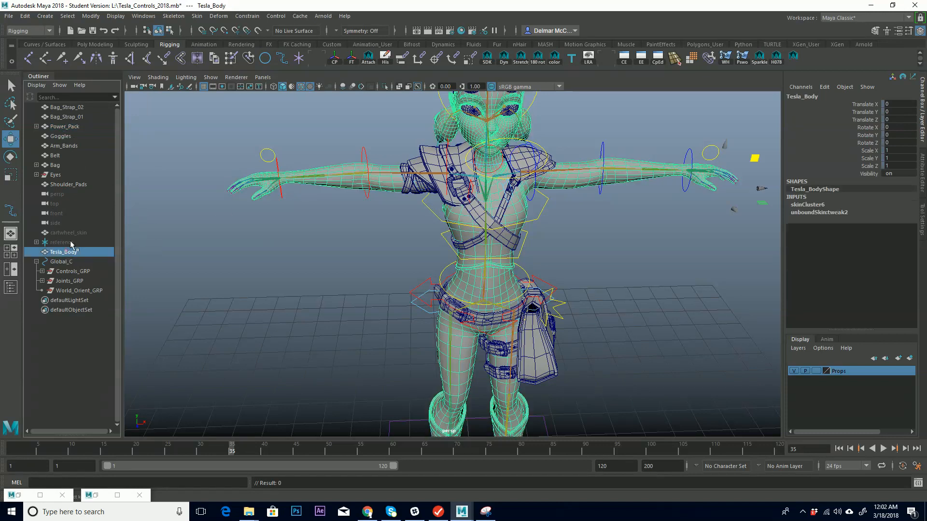
ctrl+click(70, 184)
ctrl+click(57, 174)
ctrl+click(55, 166)
ctrl+click(56, 156)
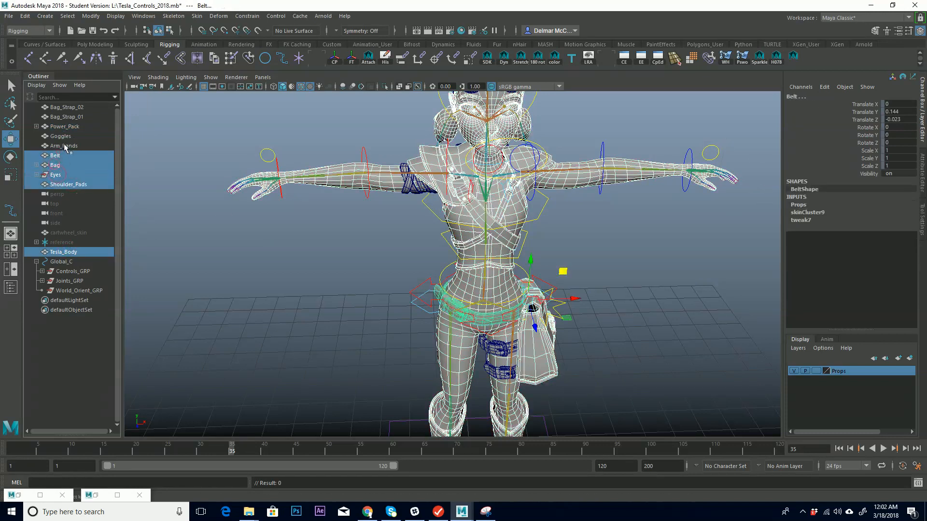
ctrl+click(63, 146)
ctrl+click(66, 137)
ctrl+click(64, 127)
ctrl+click(75, 117)
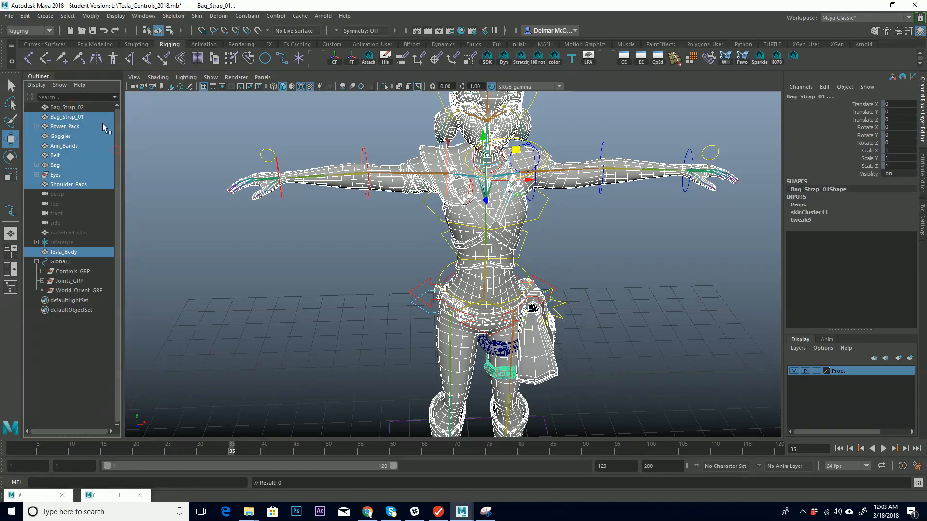
ctrl+click(79, 109)
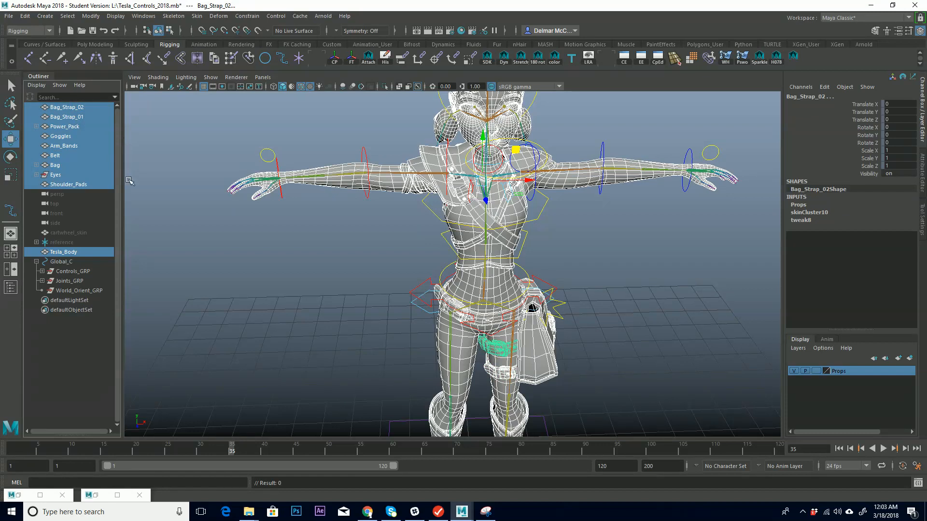
key(ctrl+g)
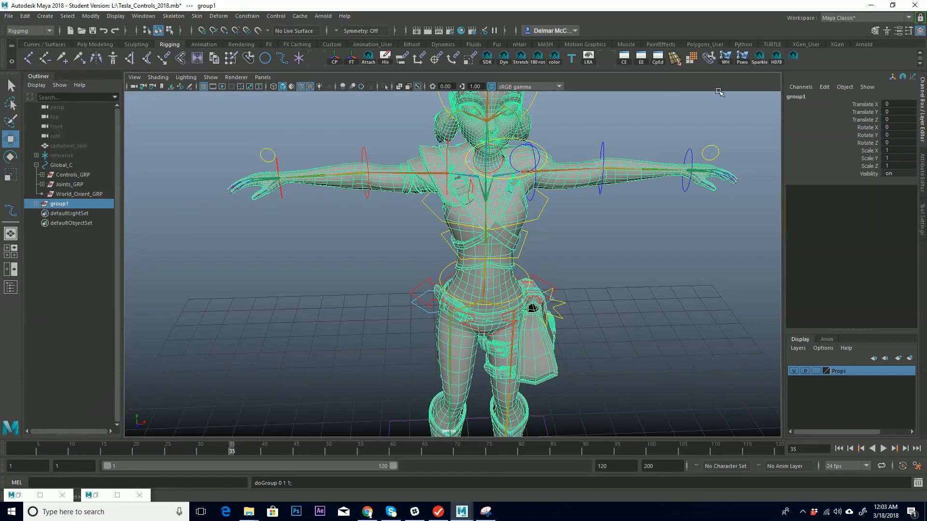
Rename the new group Geometry.
click(806, 96)
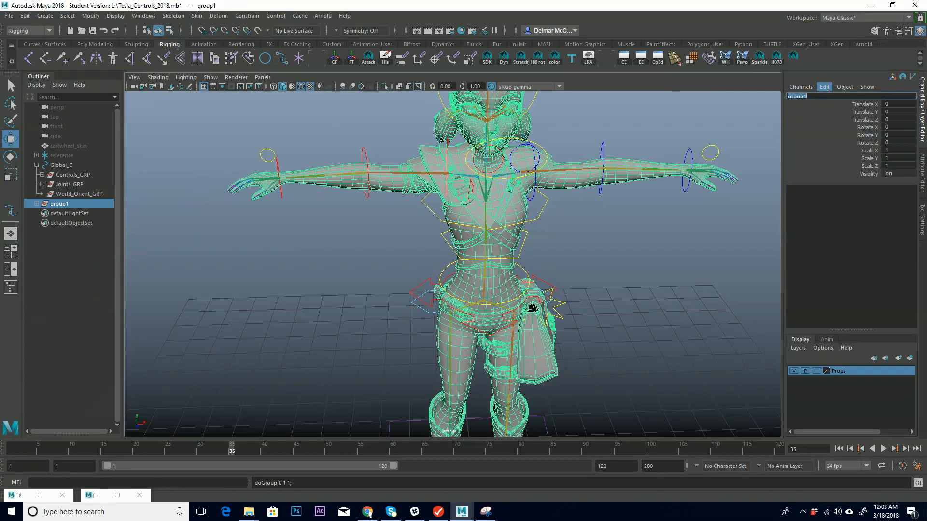
text(Geomet)
key(BackSpace)
key(BackSpace)
key(BackSpace)
key(BackSpace)
key(BackSpace)
key(BackSpace)
text(Mesh)
key(BackSpace)
key(BackSpace)
text(Geometry)
key(Return)
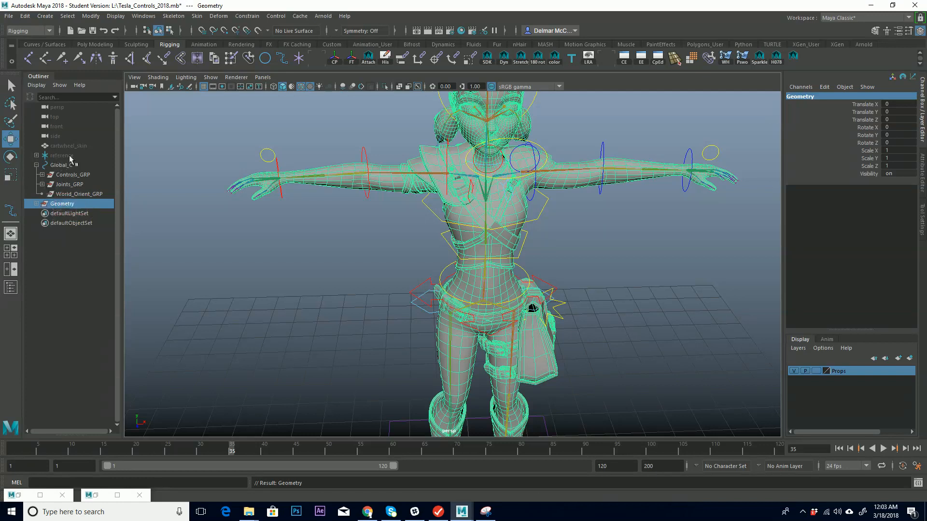
Parent the Geometry group under the Global_C control.
click(168, 194)
click(63, 204)
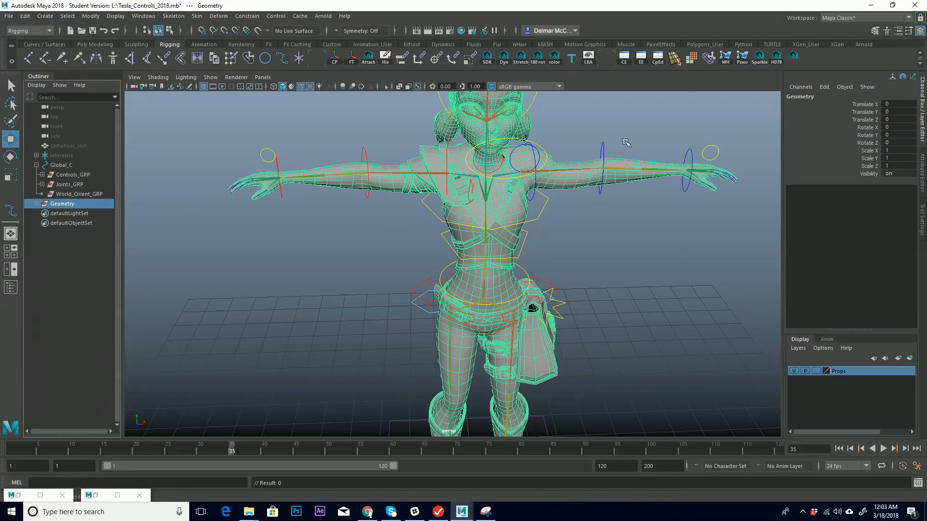
alt+middle_drag(378, 337, 411, 316)
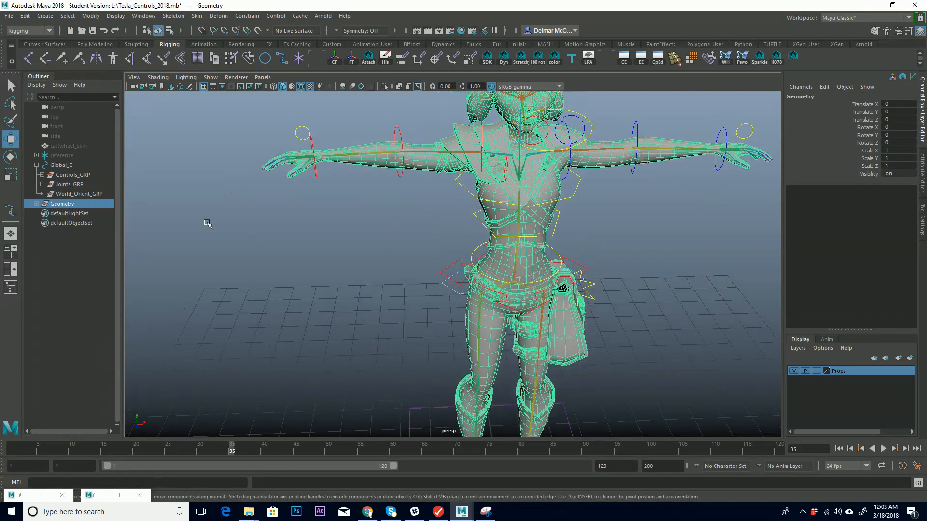
middle_drag(70, 204, 68, 167)
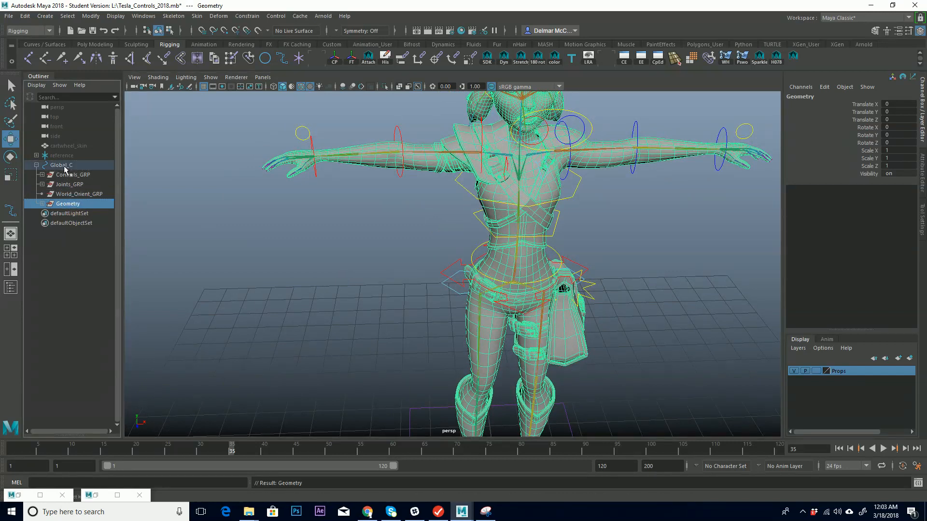
Try scaling the Global_C control up to test that the rig follows it.
alt+middle_drag(414, 362, 438, 223)
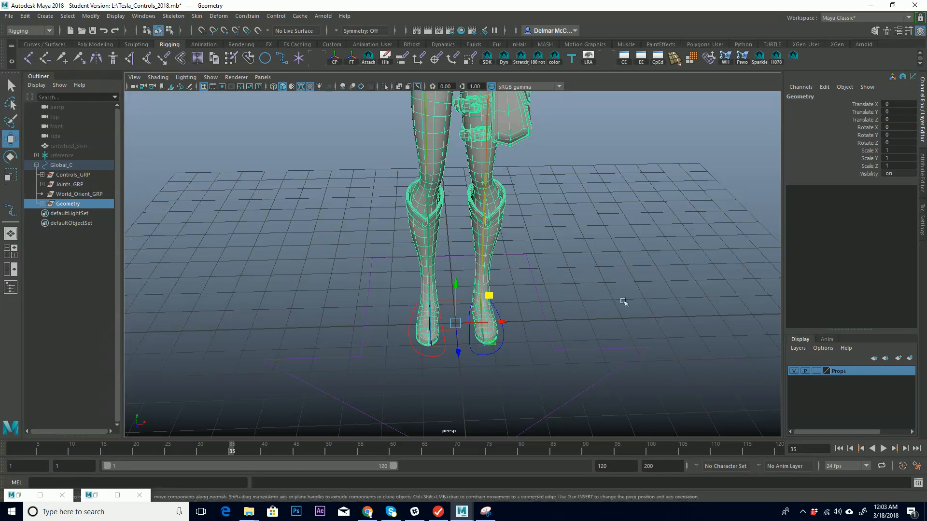
click(543, 305)
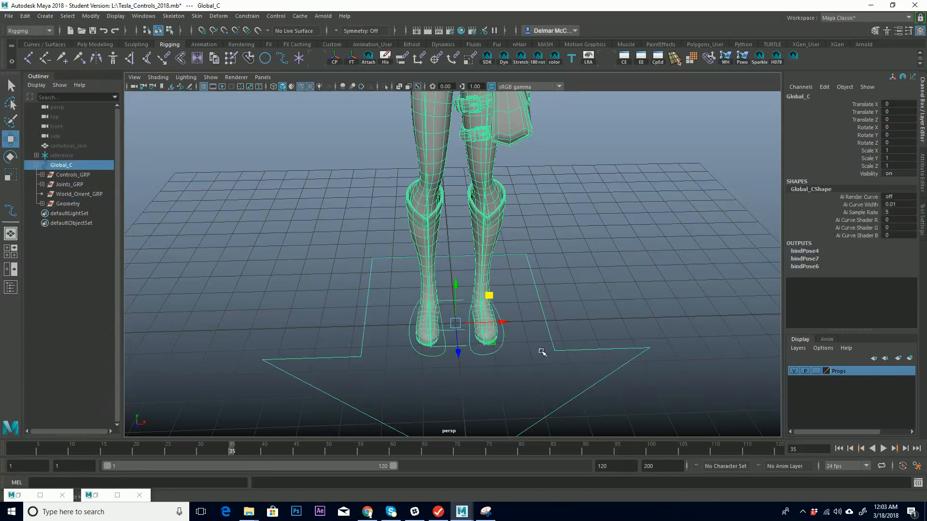
key(r)
alt+right_drag(526, 296, 306, 318)
drag(455, 295, 623, 217)
alt+middle_drag(493, 195, 476, 290)
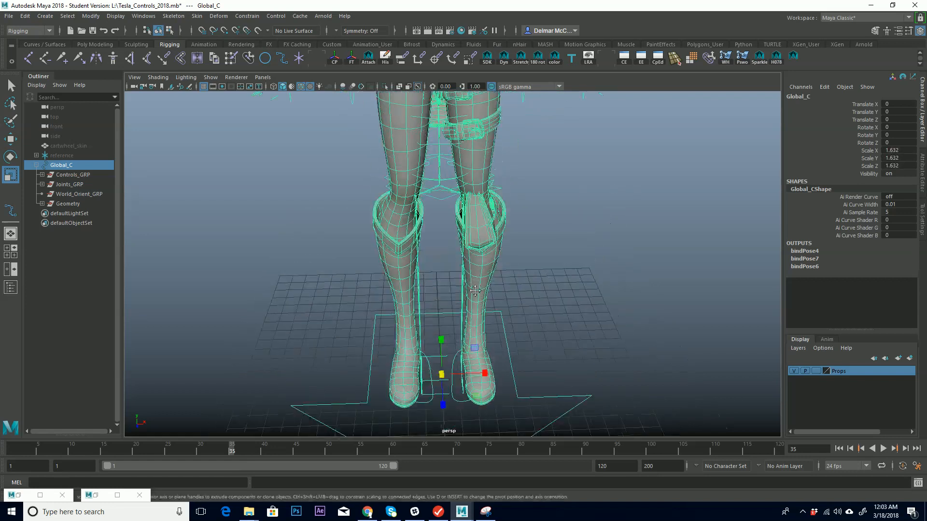
alt+drag(442, 174, 419, 172)
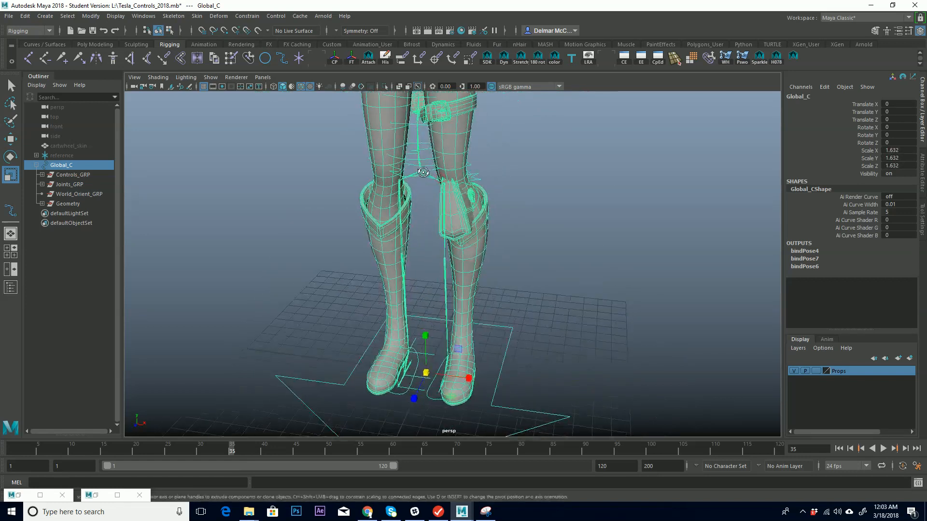
alt+middle_drag(445, 164, 429, 401)
alt+middle_drag(525, 222, 510, 294)
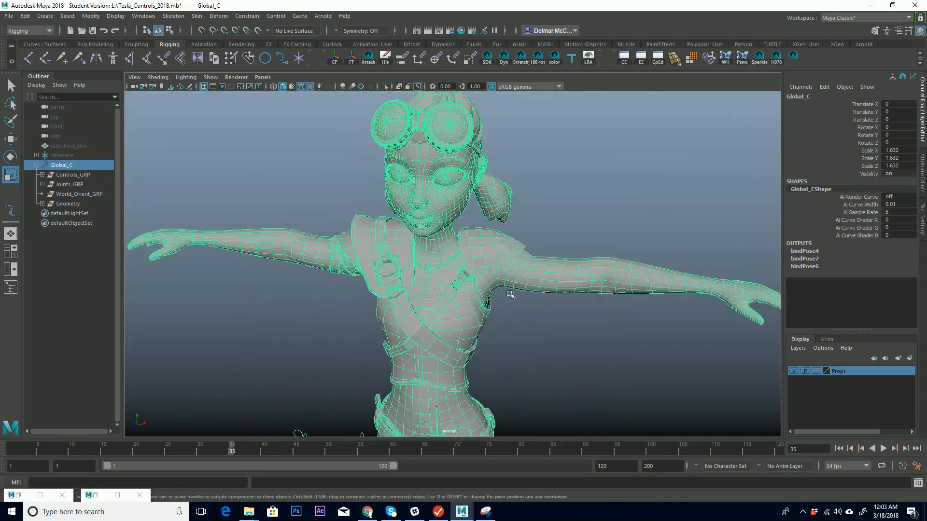
alt+right_drag(510, 294, 369, 292)
alt+drag(465, 291, 472, 287)
alt+middle_drag(527, 311, 516, 252)
alt+right_drag(516, 252, 481, 255)
alt+drag(482, 255, 535, 288)
key(ctrl+z)
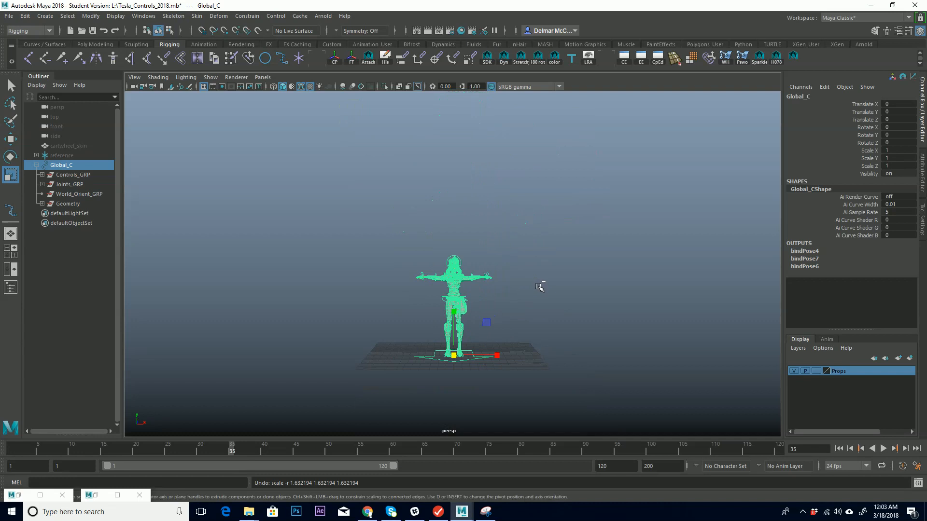
Select the body and bag meshes in the viewport to inspect them.
alt+middle_drag(467, 285, 487, 225)
alt+right_drag(378, 252, 607, 222)
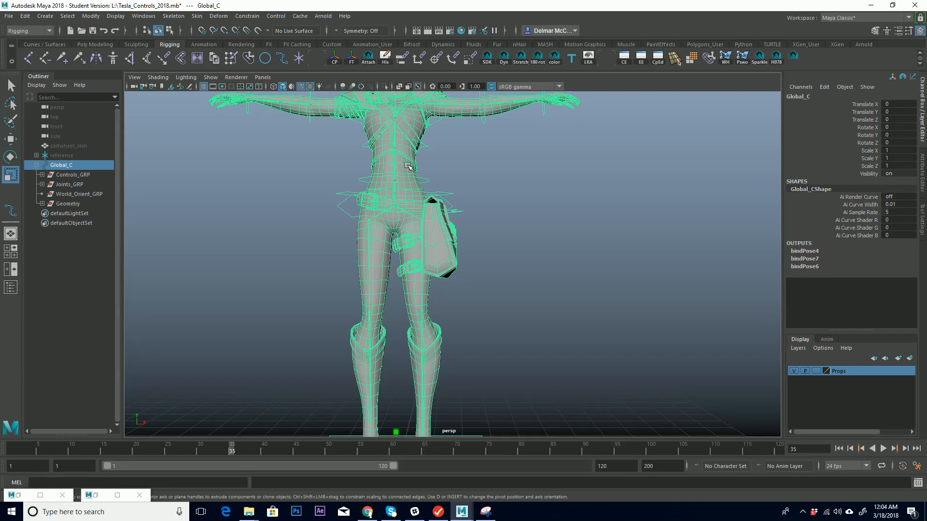
click(410, 166)
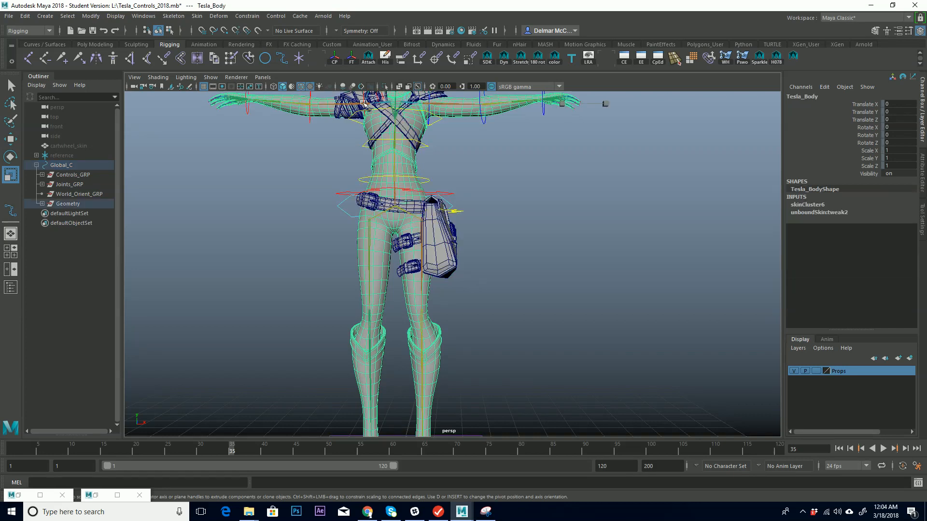
click(450, 244)
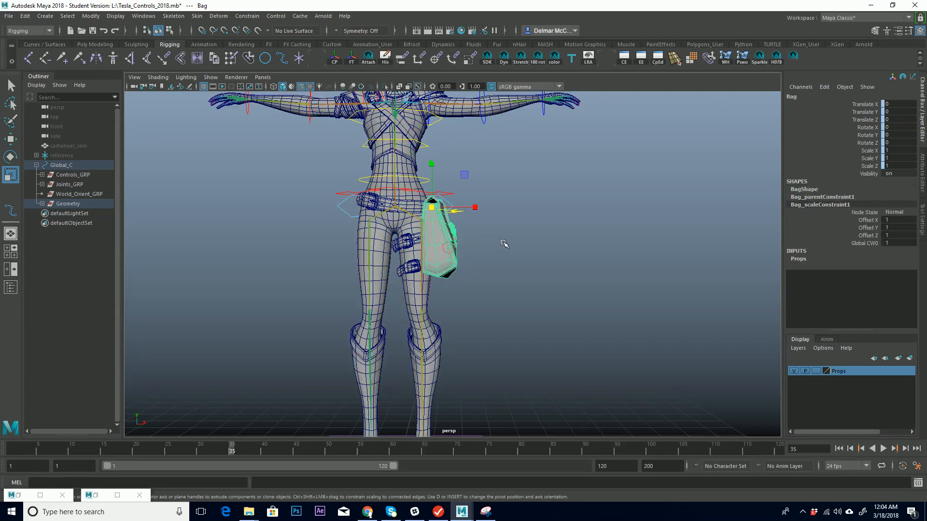
click(502, 242)
click(408, 188)
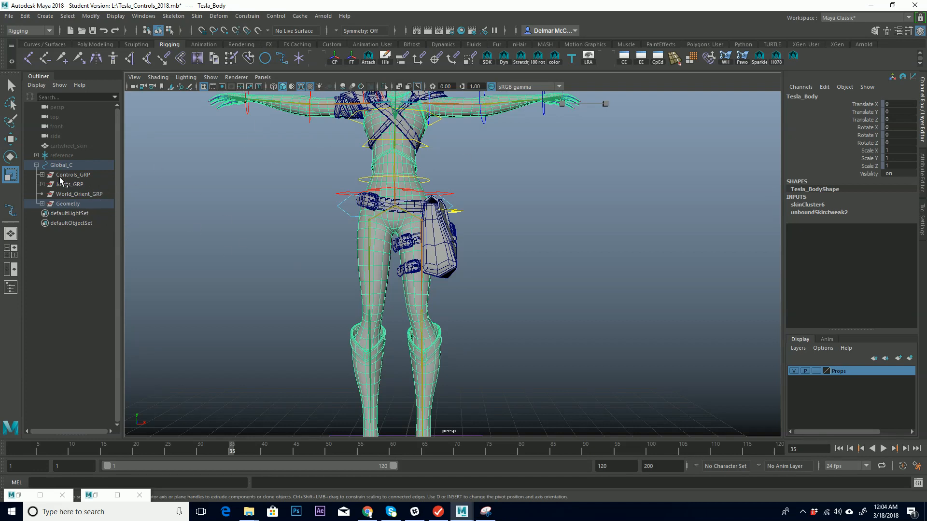
middle_drag(66, 172, 67, 165)
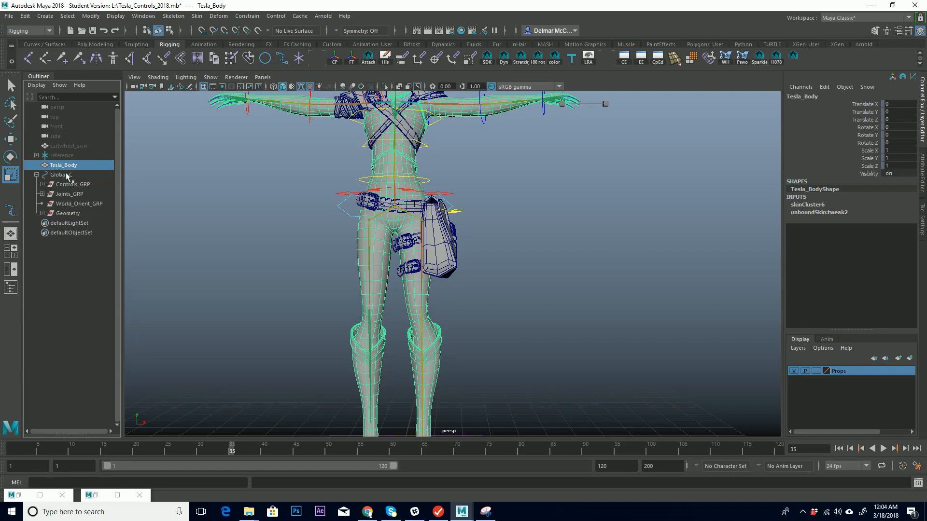
key(ctrl+z)
click(72, 203)
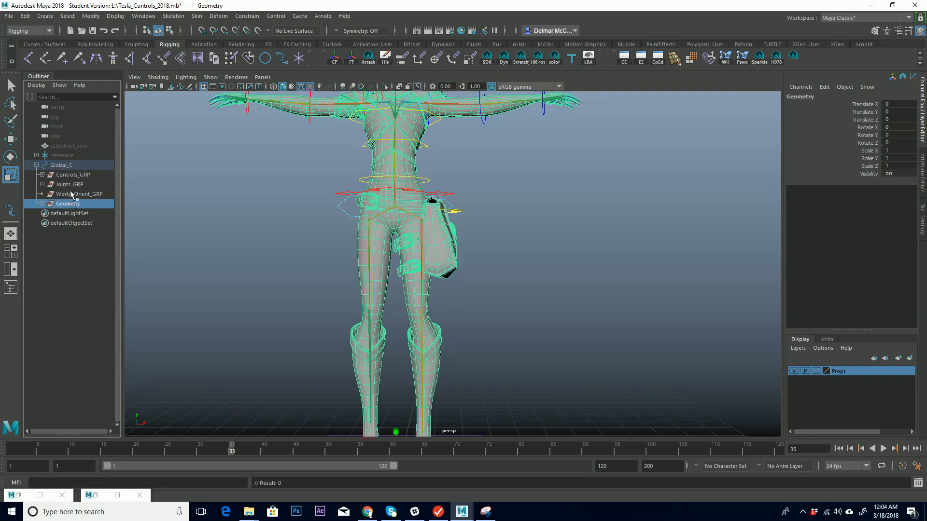
middle_drag(73, 203, 77, 165)
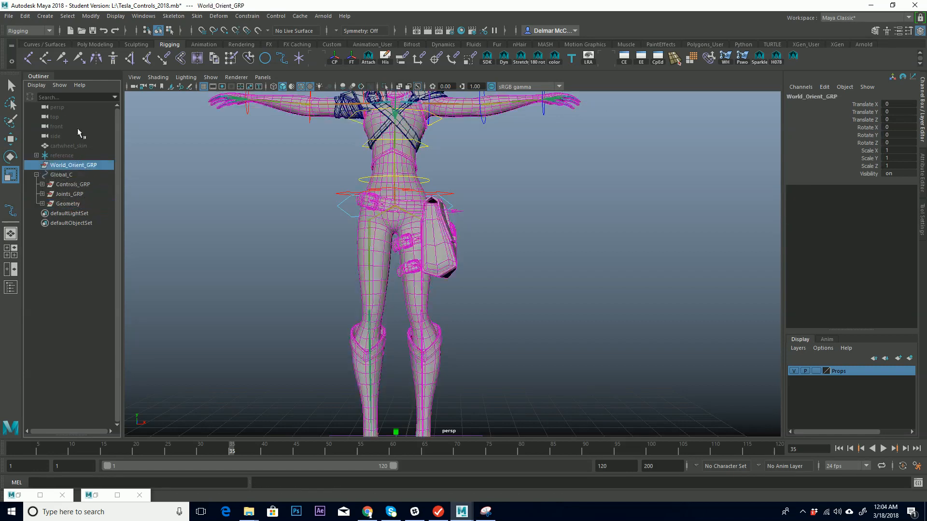
click(37, 175)
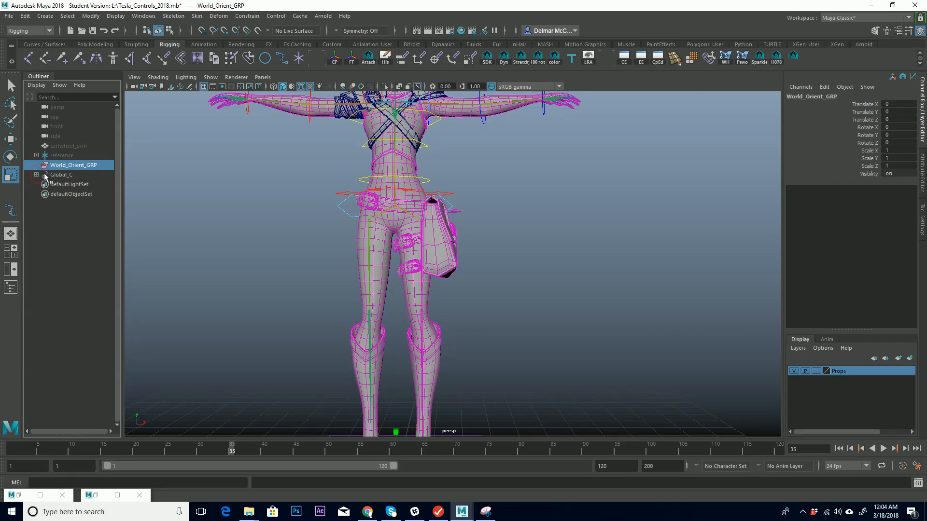
key(ctrl+z)
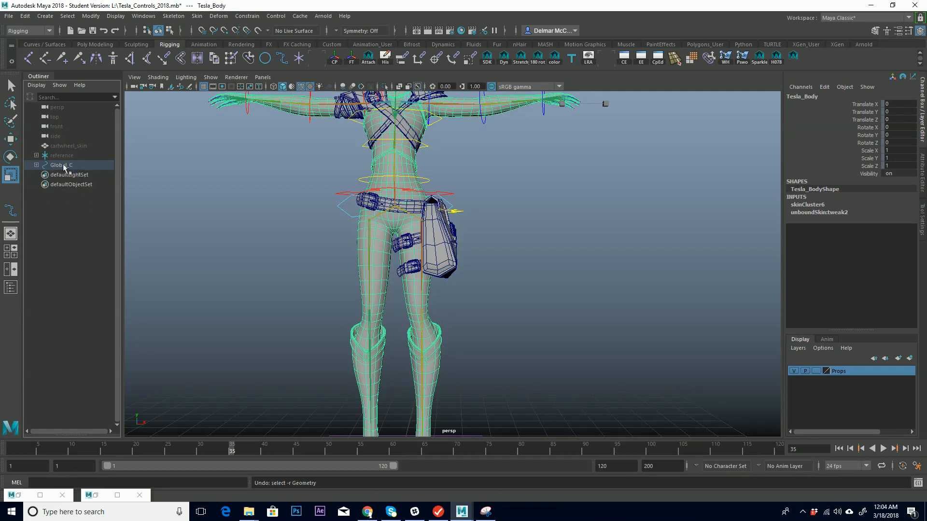
Undo the parenting of the Geometry group under the Global_C control.
click(36, 165)
key(ctrl+z)
key(ctrl+z)
key(ctrl+z)
key(ctrl+z)
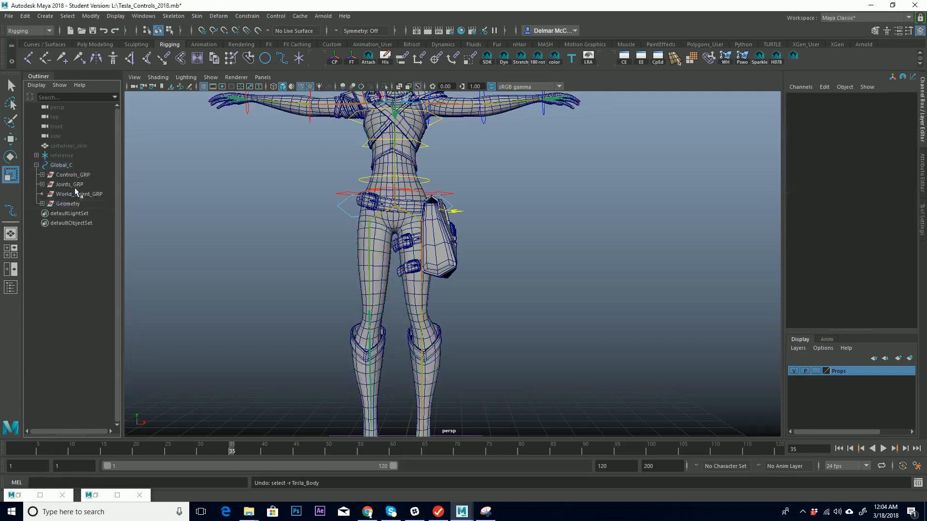
key(ctrl+z)
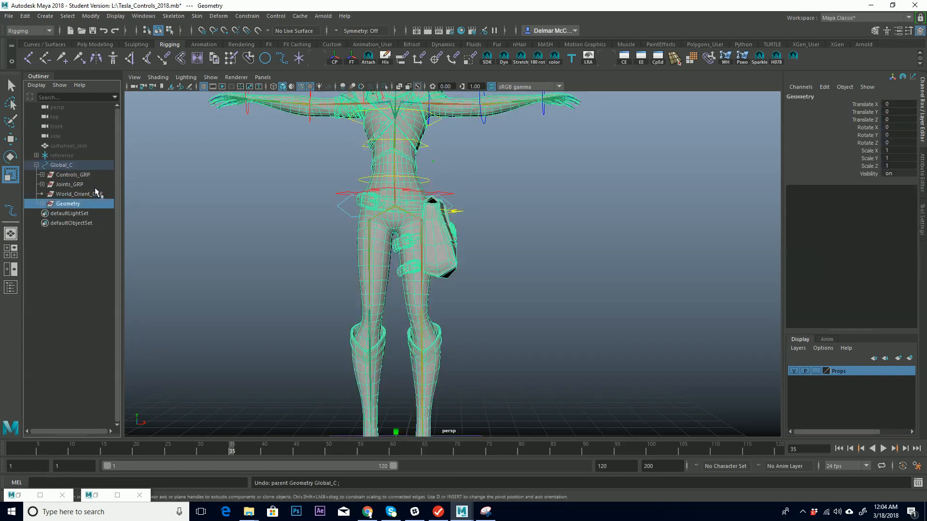
click(37, 165)
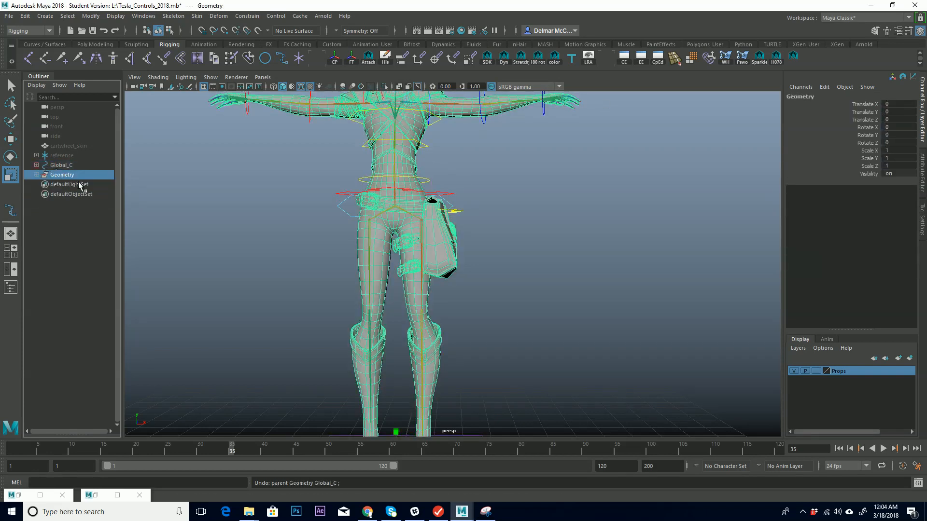
Group Global_C and Geometry together and rename the new group Tesla_Char.
click(61, 165)
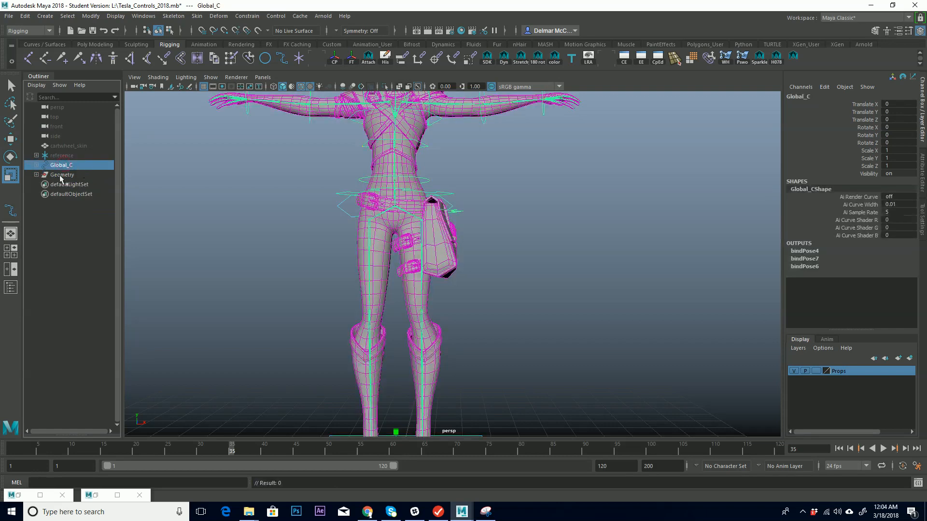
ctrl+click(74, 176)
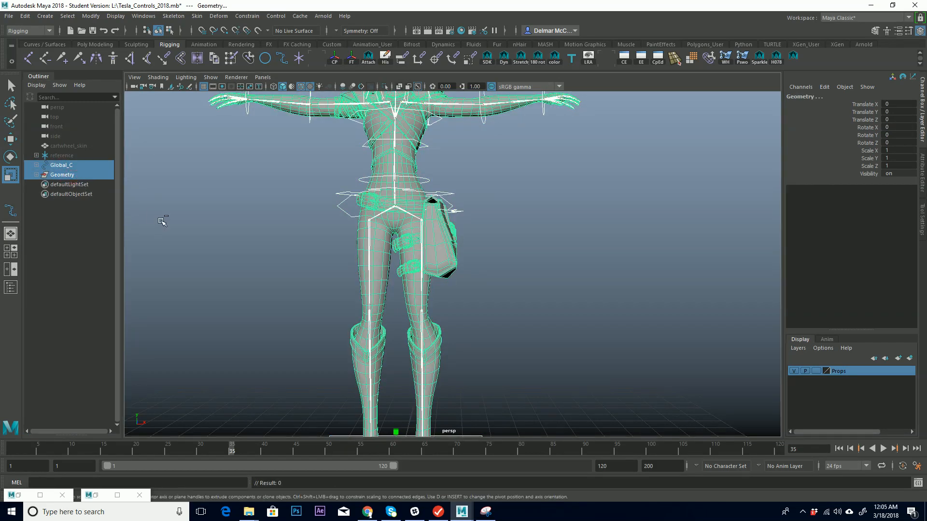
key(ctrl+g)
click(878, 98)
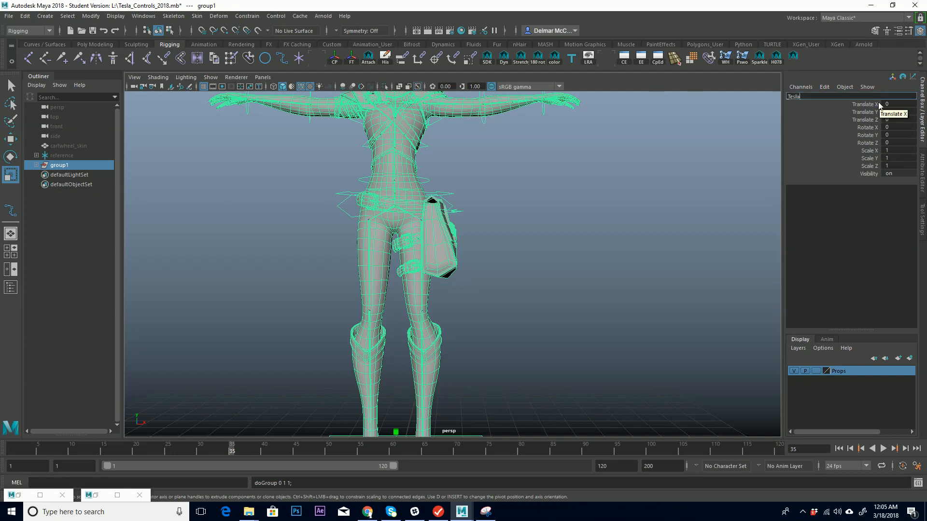
key(Return)
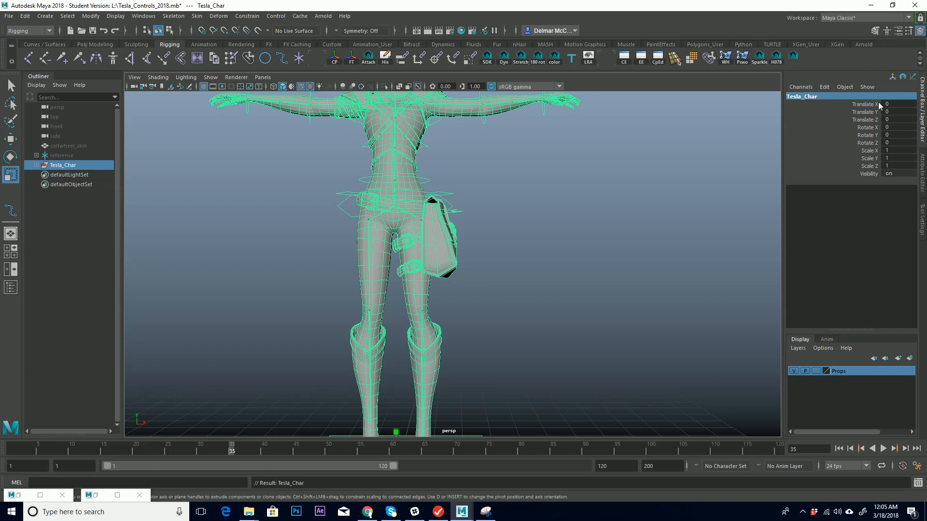
Inspect the cartwheel_skin, reference and Tesla_Char objects and the rig in the viewport.
click(86, 146)
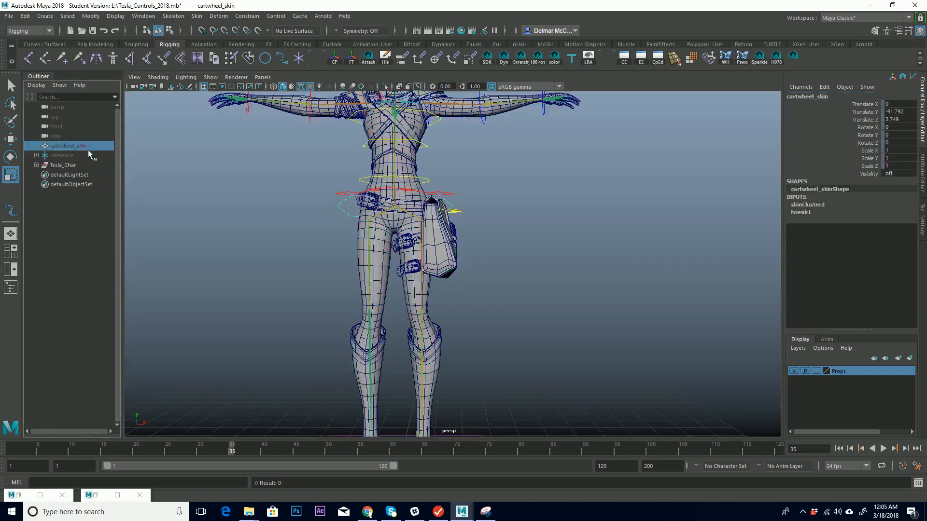
click(71, 155)
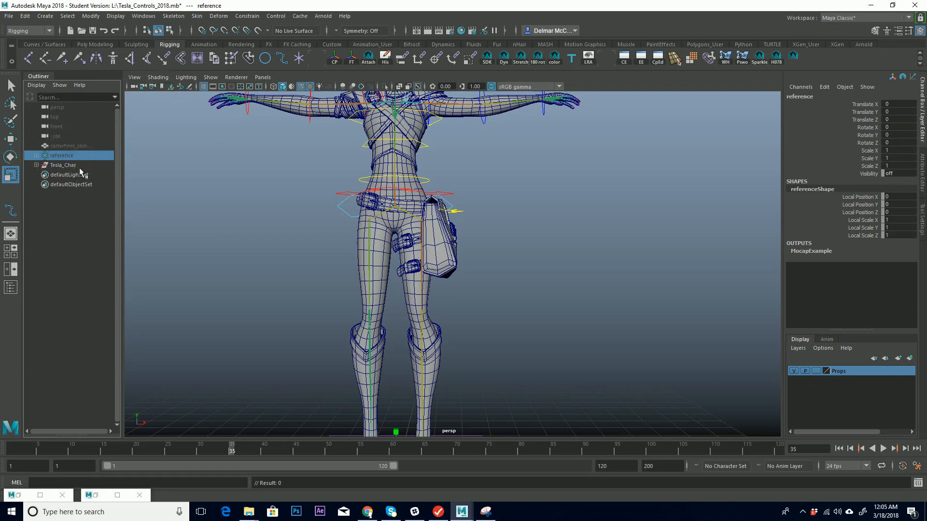
click(63, 165)
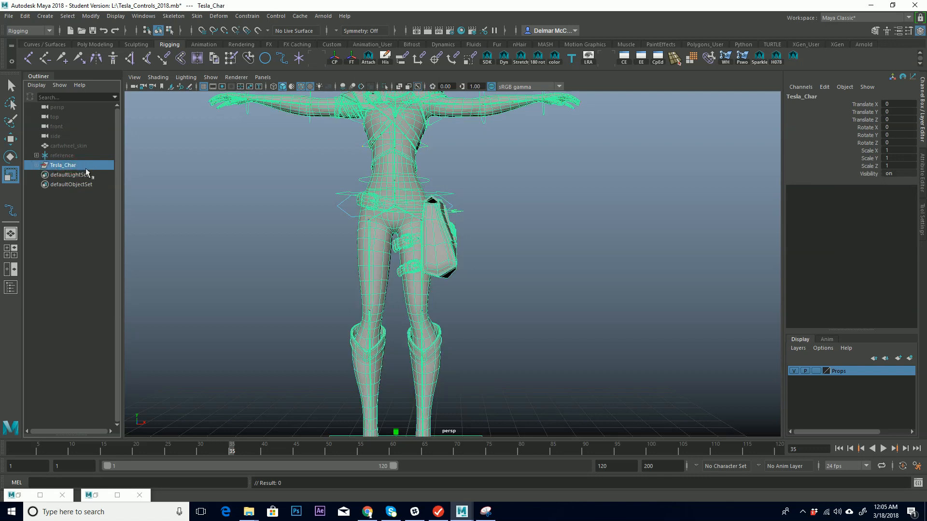
key(f)
click(586, 239)
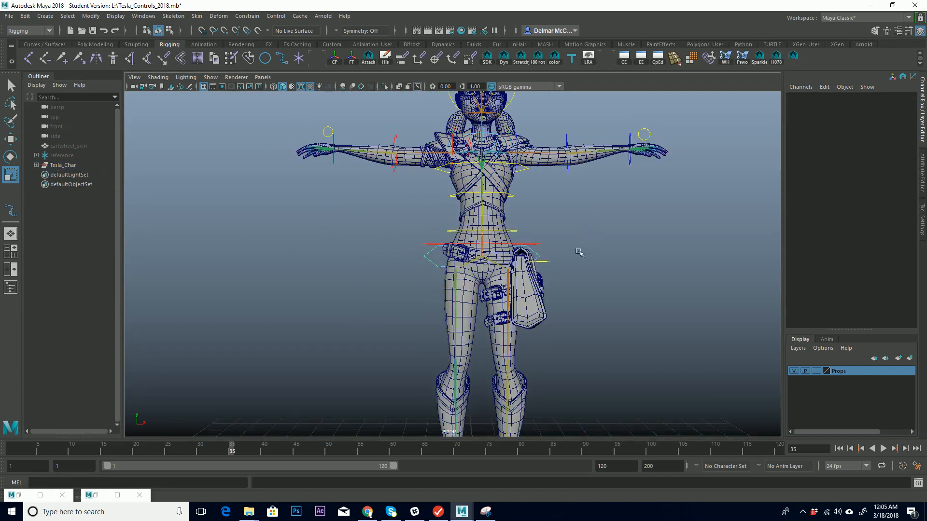
alt+middle_drag(521, 199, 496, 233)
alt+drag(513, 251, 522, 254)
click(58, 165)
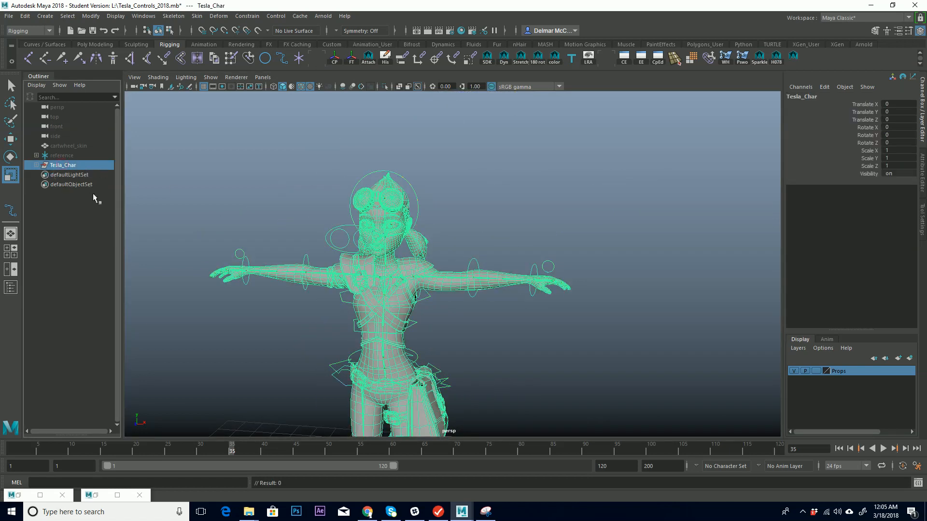
alt+drag(260, 242, 370, 178)
alt+right_drag(370, 179, 342, 197)
alt+middle_drag(342, 196, 281, 183)
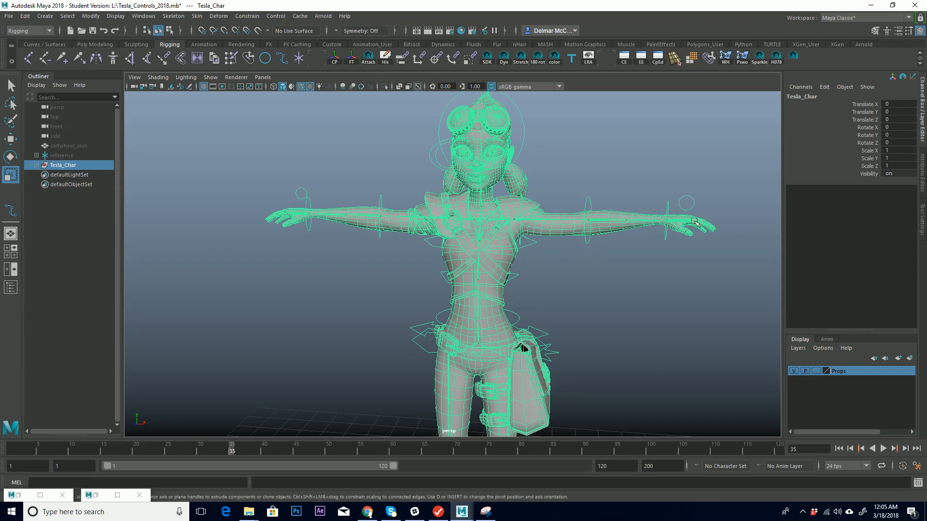
alt+middle_drag(555, 313, 441, 259)
alt+drag(397, 263, 429, 286)
click(546, 269)
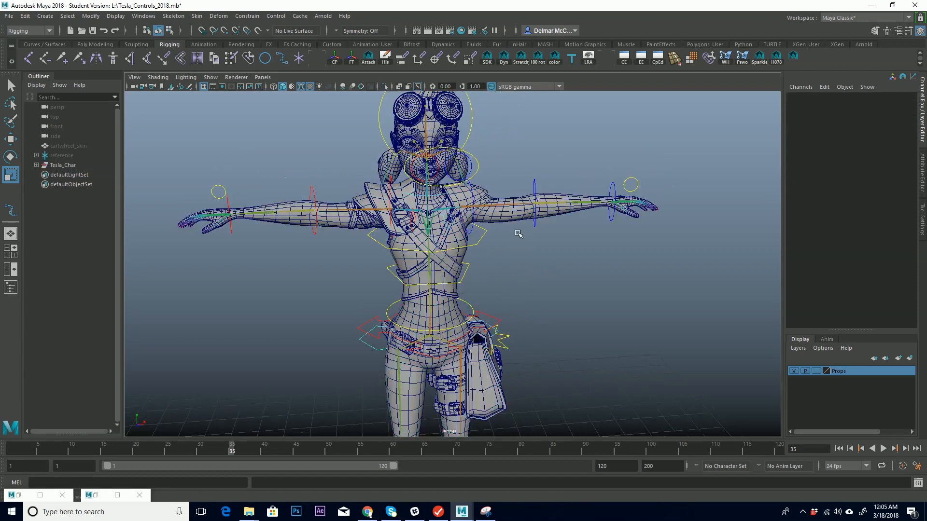
alt+drag(528, 251, 481, 242)
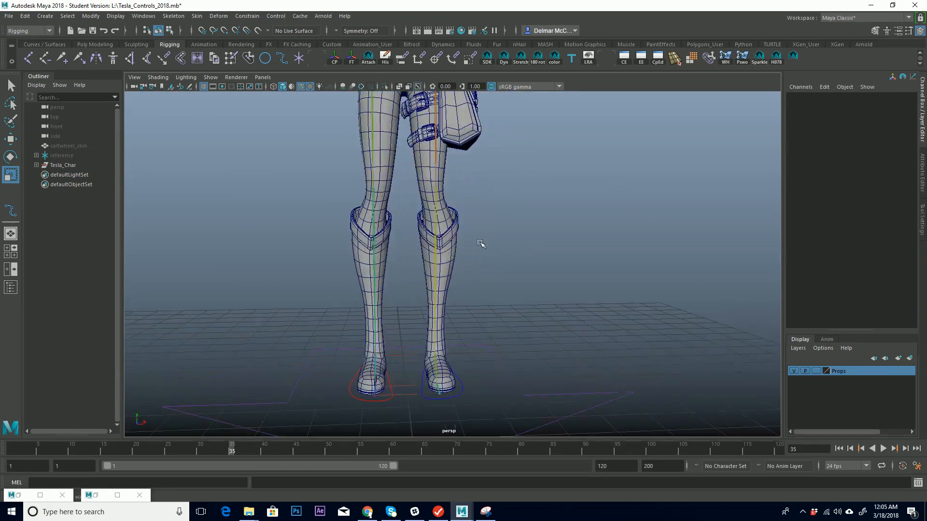
Try moving the left foot control.
click(456, 383)
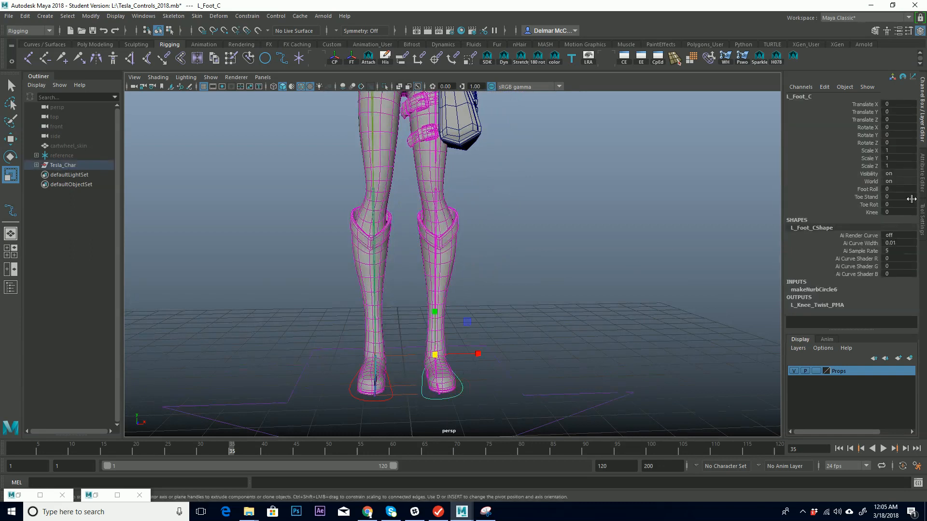
drag(435, 355, 488, 339)
key(ctrl+z)
Lock and hide all translate, rotate, scale and visibility channels of the Tesla_Char group.
alt+middle_drag(425, 305, 437, 345)
alt+drag(502, 350, 497, 287)
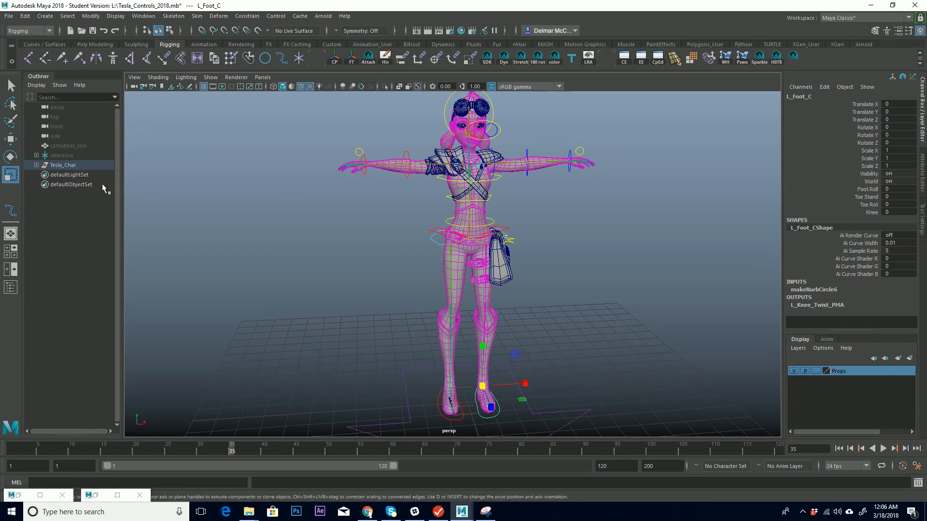
click(73, 166)
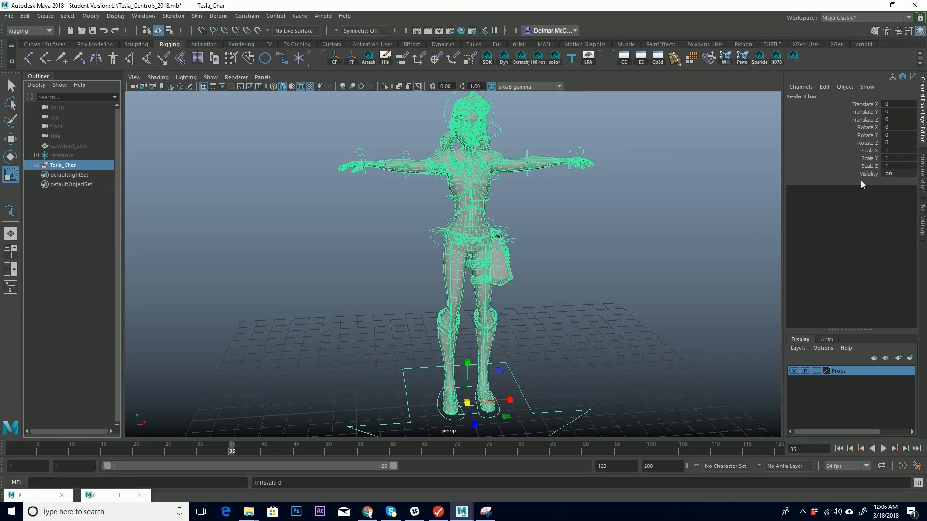
drag(871, 105, 882, 169)
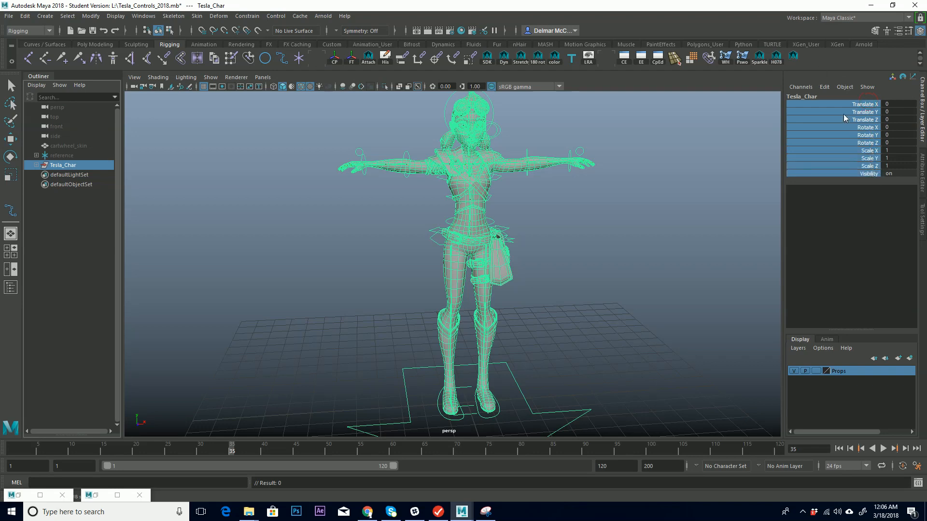
right_click(873, 147)
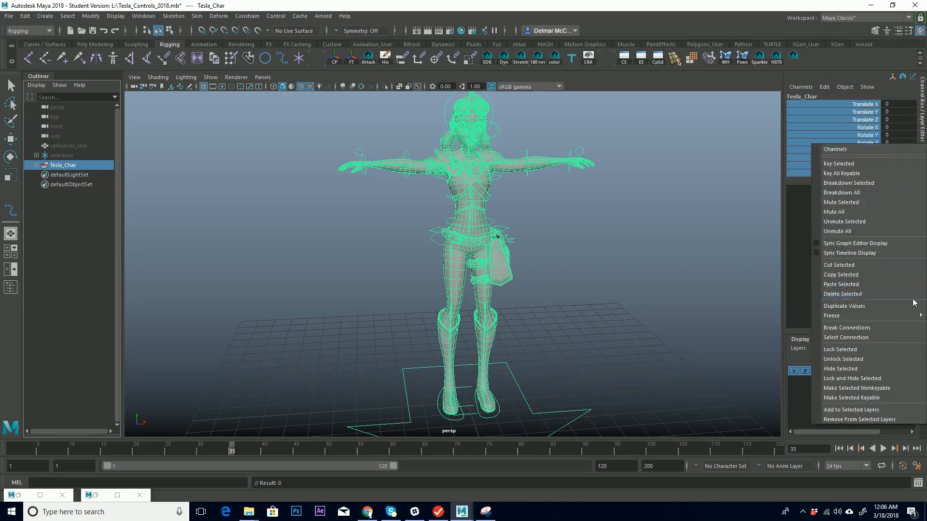
click(868, 380)
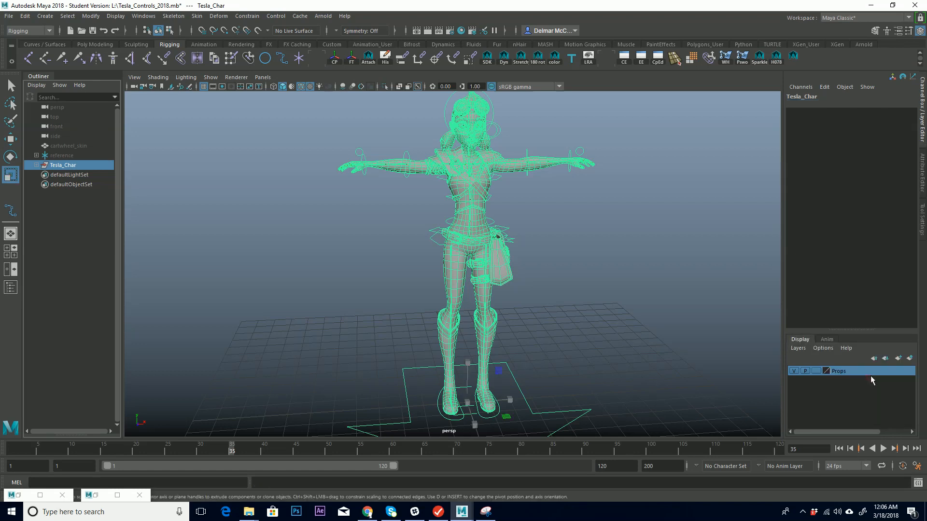
Select the right foot control, then set the R_Rf_Heel locator's visibility to off.
key(r)
alt+middle_drag(591, 350, 575, 327)
alt+right_drag(575, 327, 606, 304)
alt+middle_drag(606, 304, 586, 267)
alt+drag(591, 271, 544, 282)
alt+right_drag(544, 282, 659, 228)
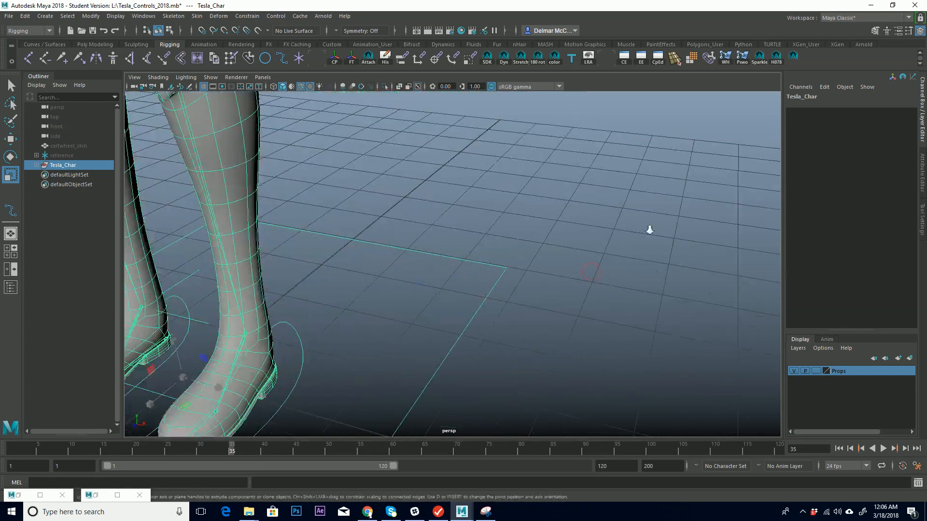
alt+middle_drag(660, 227, 483, 232)
alt+right_drag(483, 232, 503, 284)
click(504, 285)
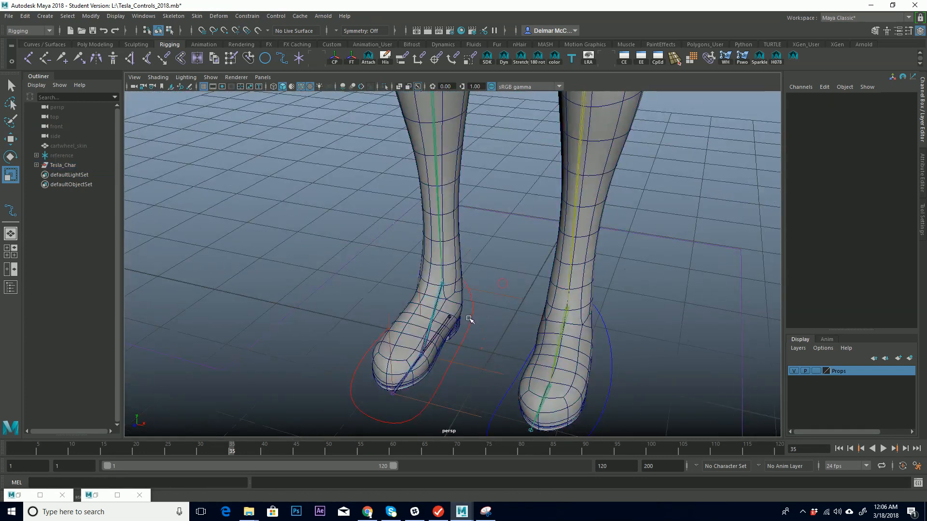
click(453, 320)
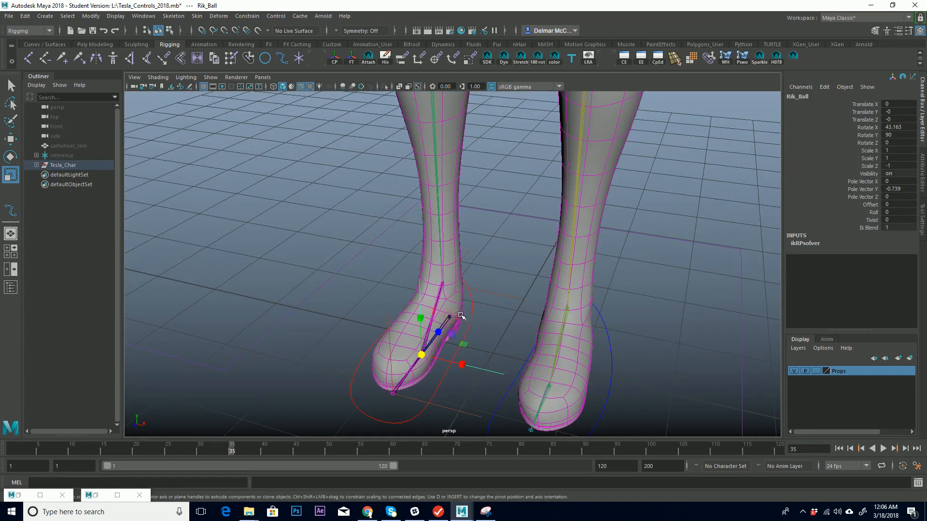
key(q)
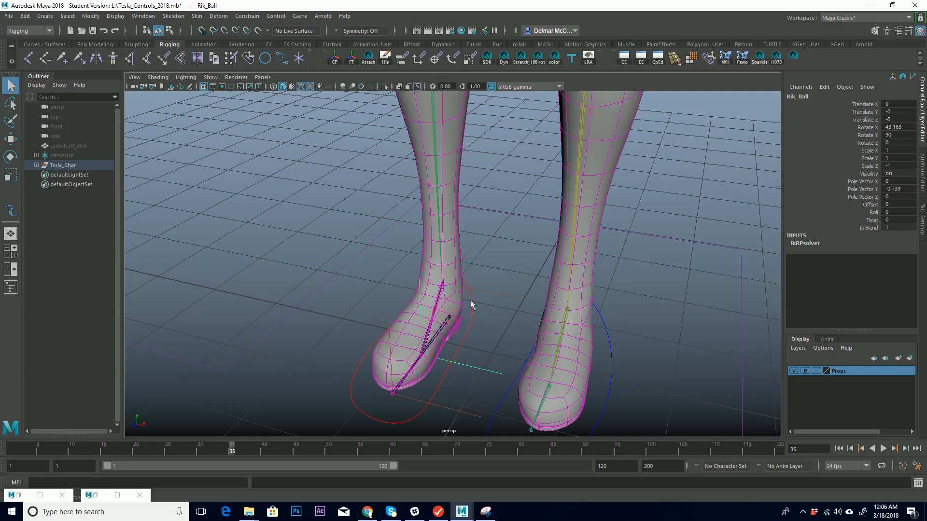
drag(480, 321, 481, 322)
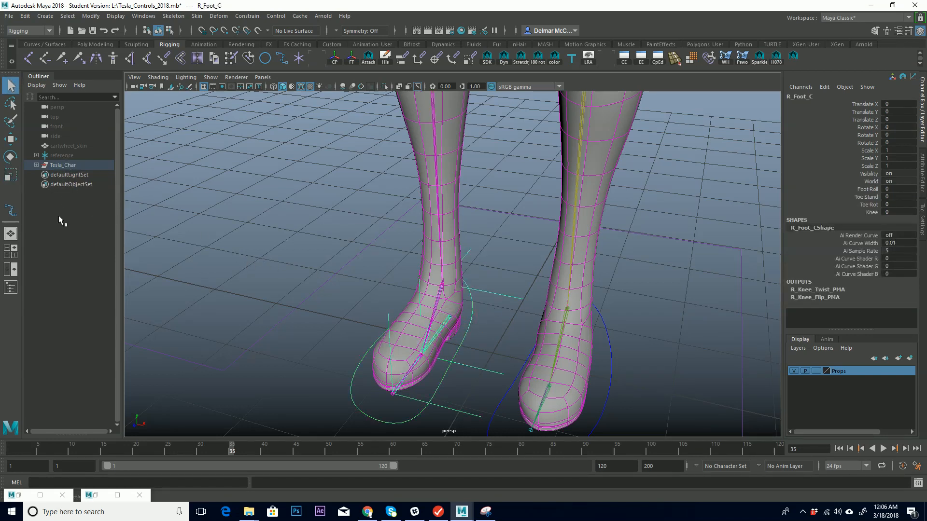
key(f)
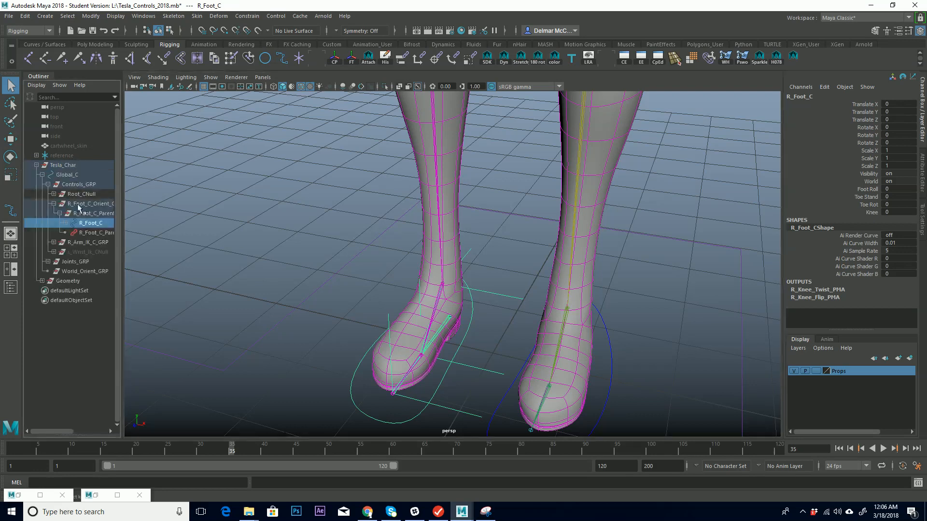
click(99, 233)
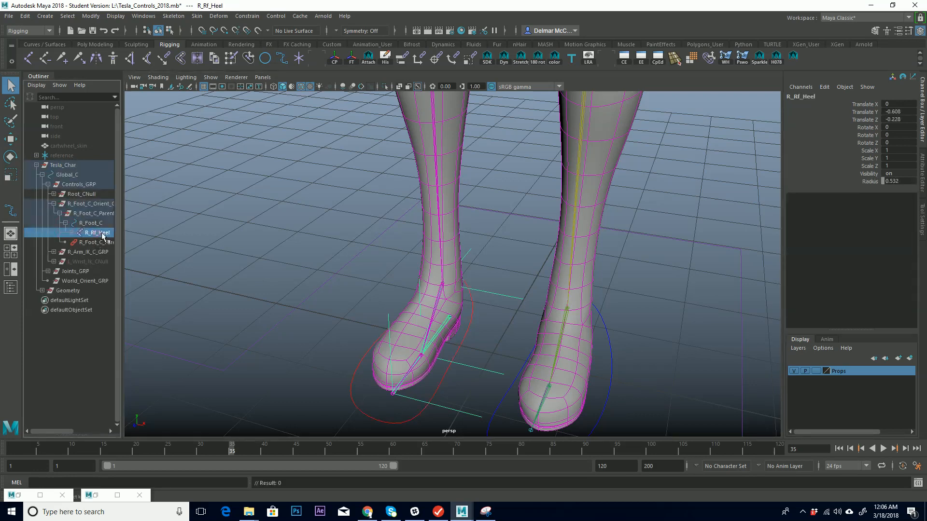
click(909, 174)
text(off)
key(Return)
Lock and hide all transform and visibility channels of the Geometry group.
alt+middle_drag(422, 284, 437, 257)
click(53, 204)
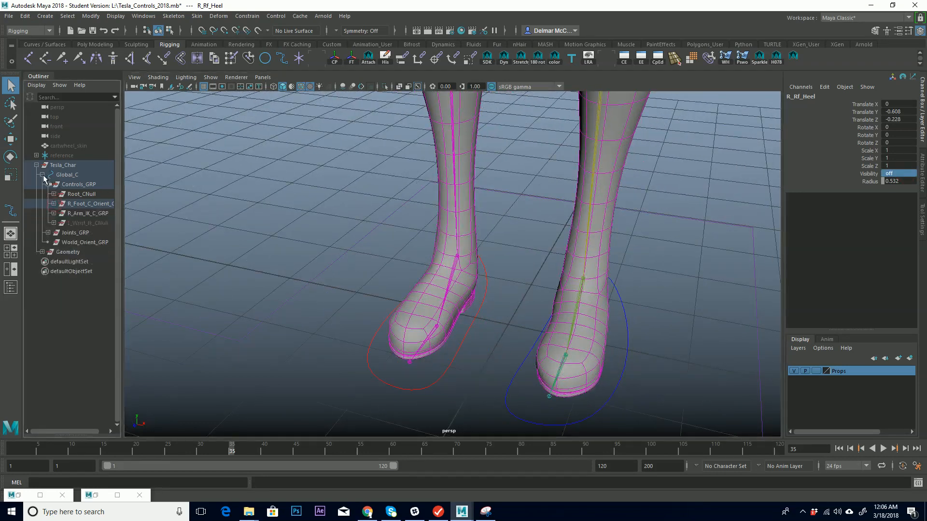
click(42, 175)
alt+middle_drag(481, 319, 450, 259)
alt+right_drag(450, 258, 236, 210)
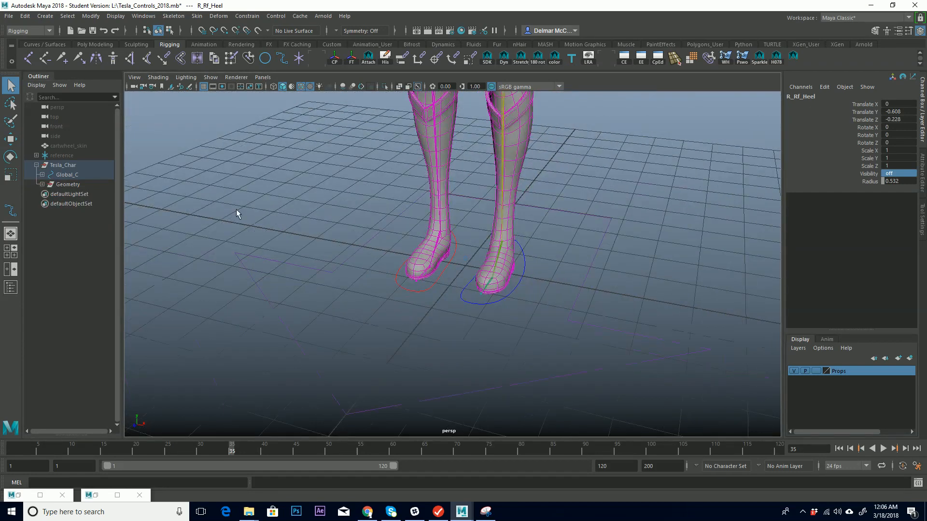
click(68, 185)
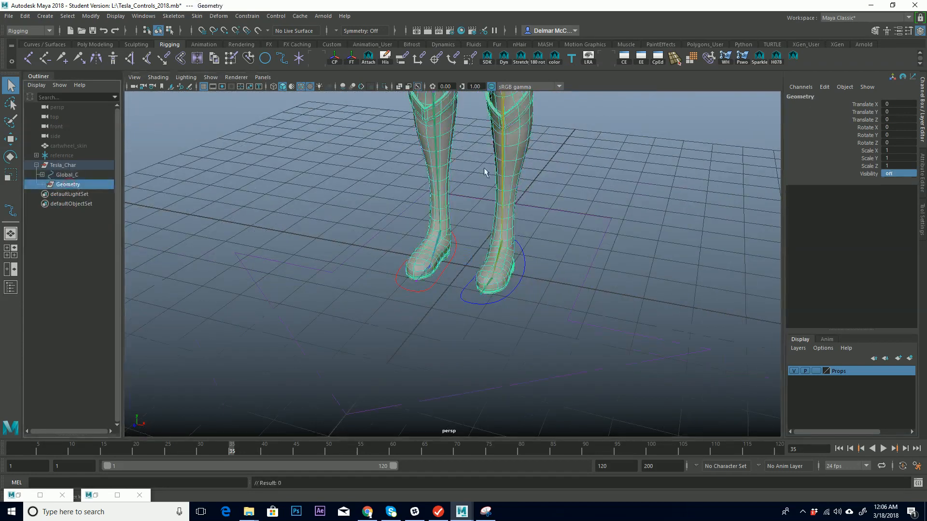
drag(871, 105, 865, 175)
right_click(867, 137)
click(862, 150)
right_click(870, 135)
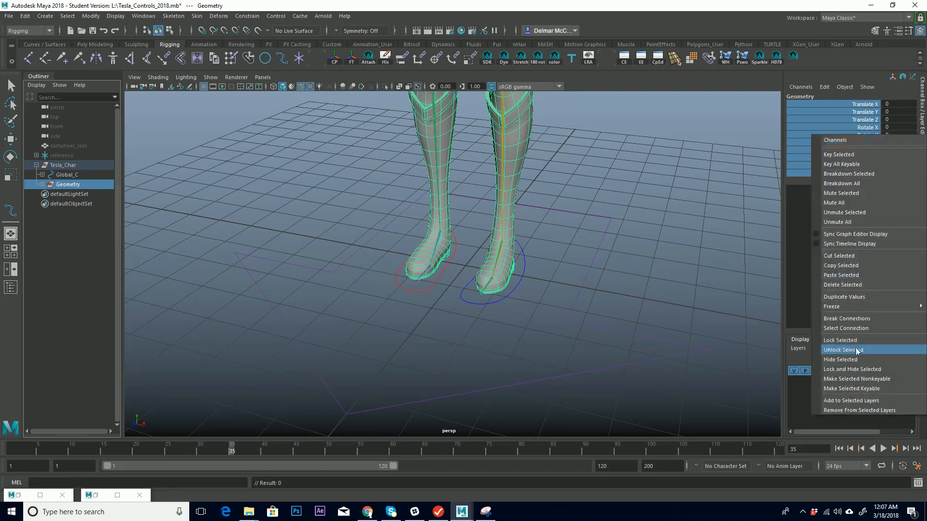
click(855, 370)
Lock and hide all transform and visibility channels of Controls_GRP under Global_C.
alt+middle_drag(539, 218, 596, 290)
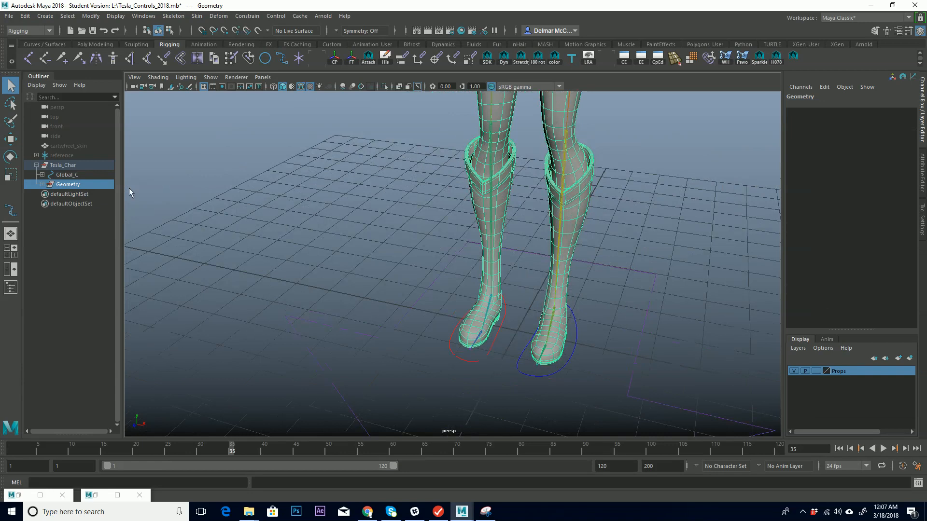
click(42, 175)
click(78, 184)
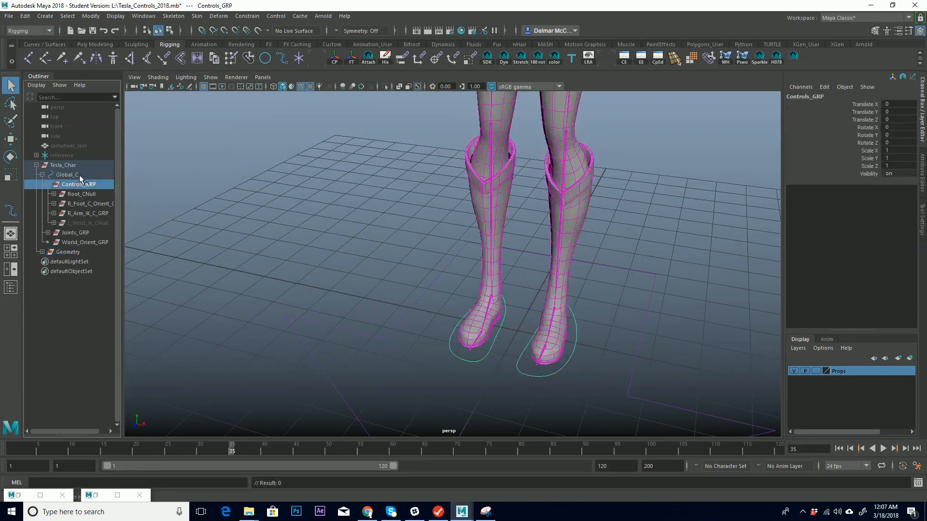
drag(872, 104, 868, 175)
right_click(868, 144)
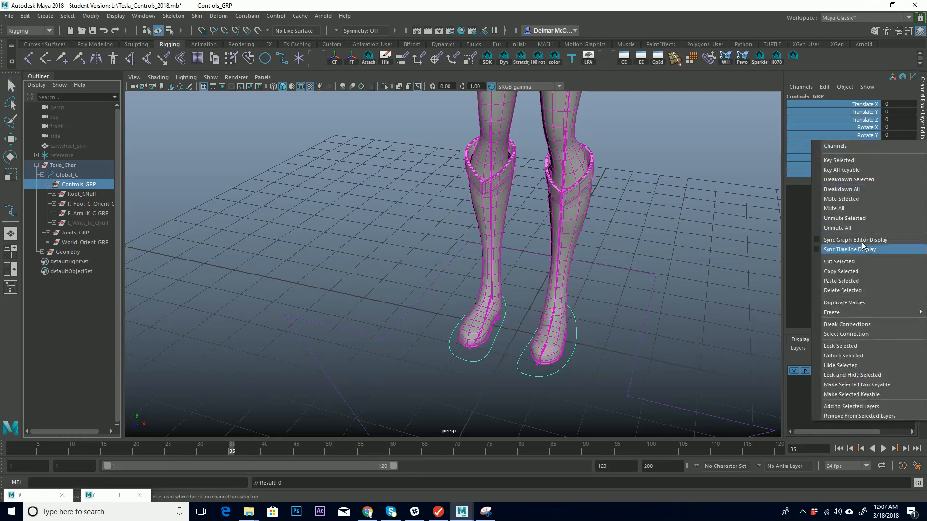
click(850, 377)
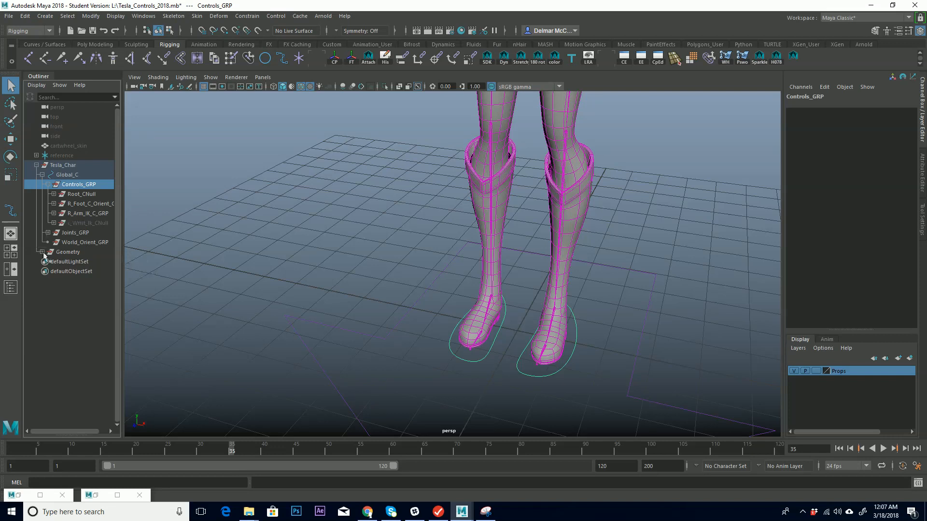
Lock and hide all transform and visibility channels of World_Orient_GRP.
click(97, 241)
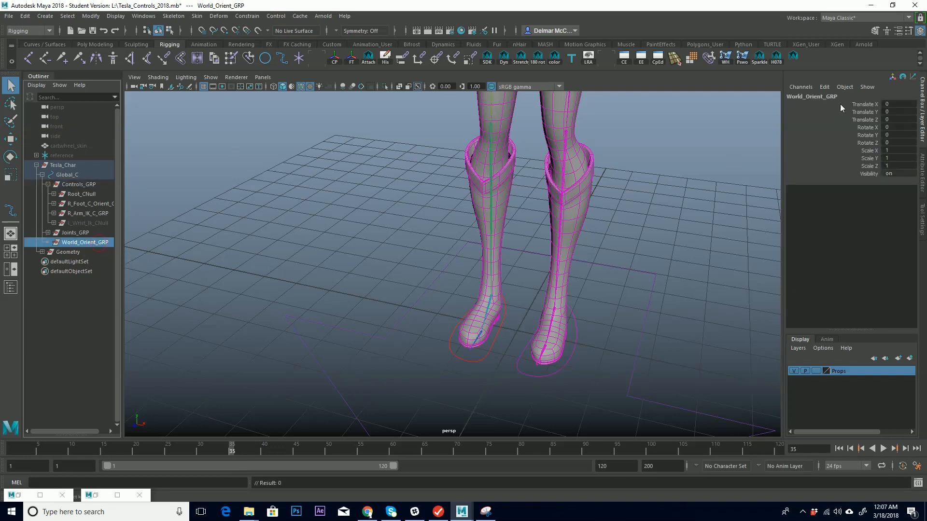
drag(875, 104, 869, 175)
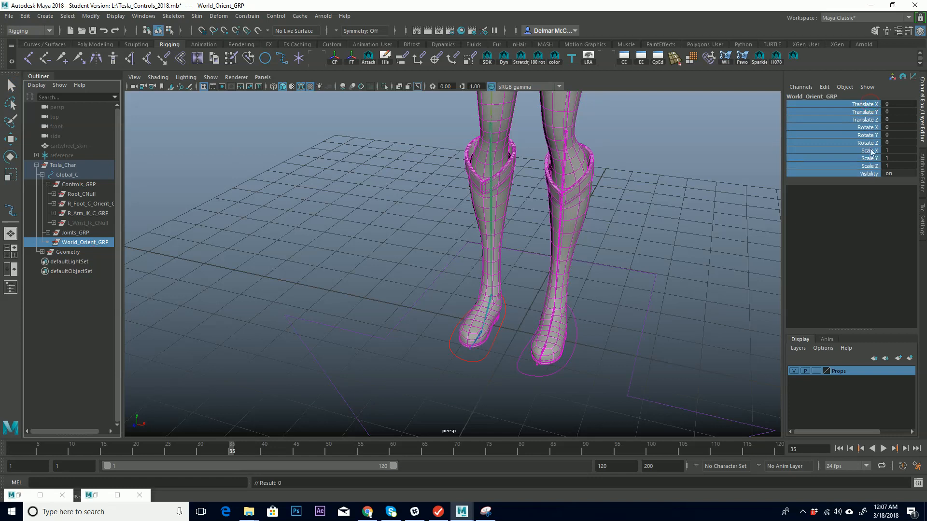
right_click(871, 155)
click(862, 383)
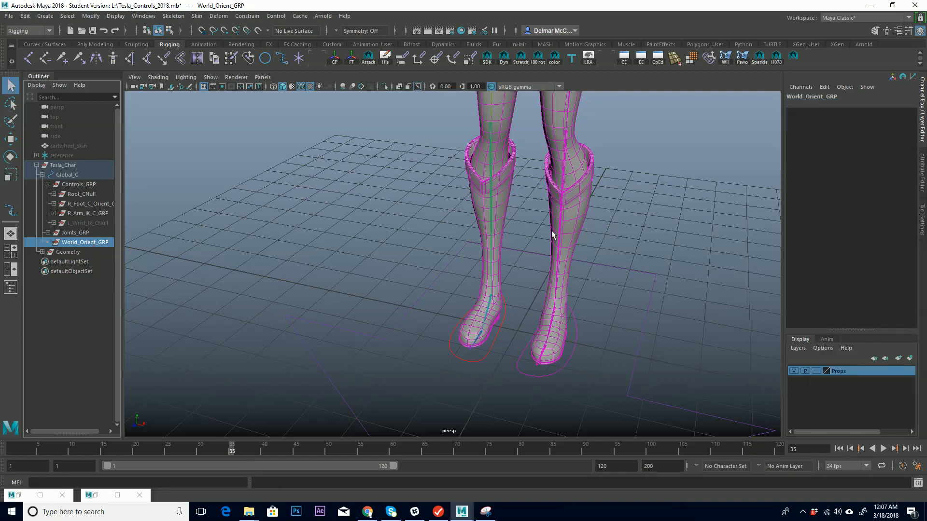
Lock and hide all transform and visibility channels of Joints_GRP.
click(77, 232)
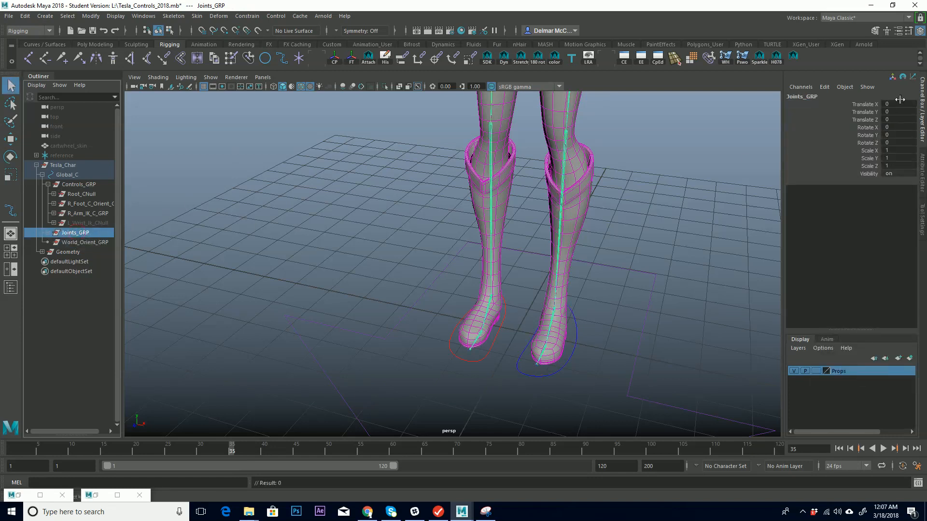
drag(871, 105, 869, 175)
right_click(869, 144)
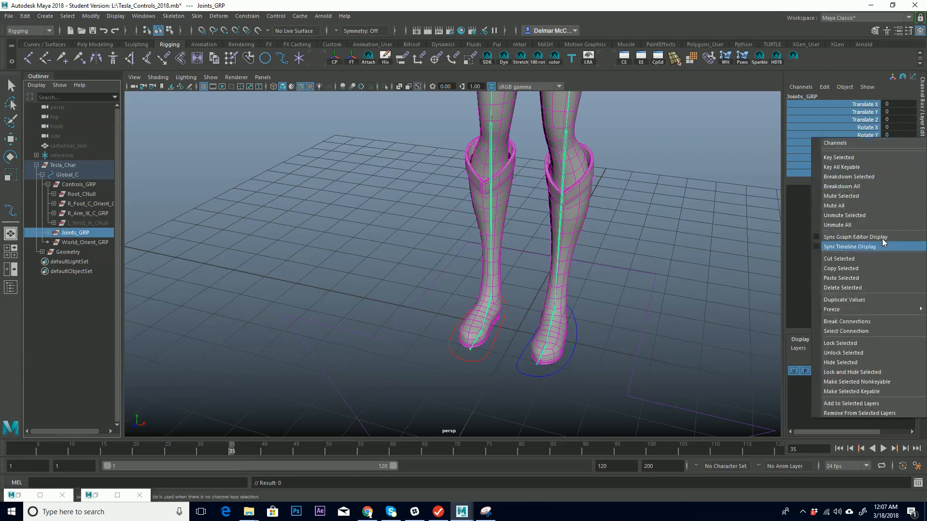
click(868, 372)
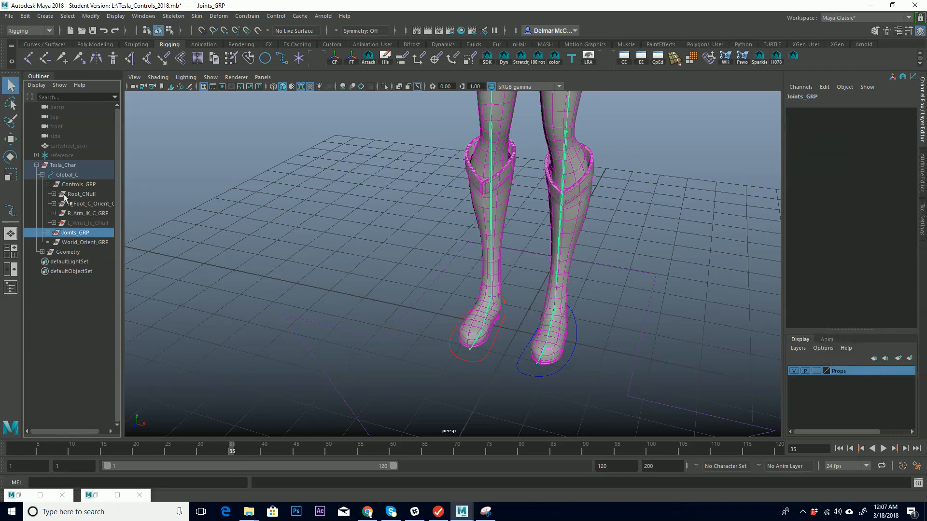
Try moving and rotating the Tesla_Char group with the transform tools.
alt+middle_drag(504, 225, 511, 263)
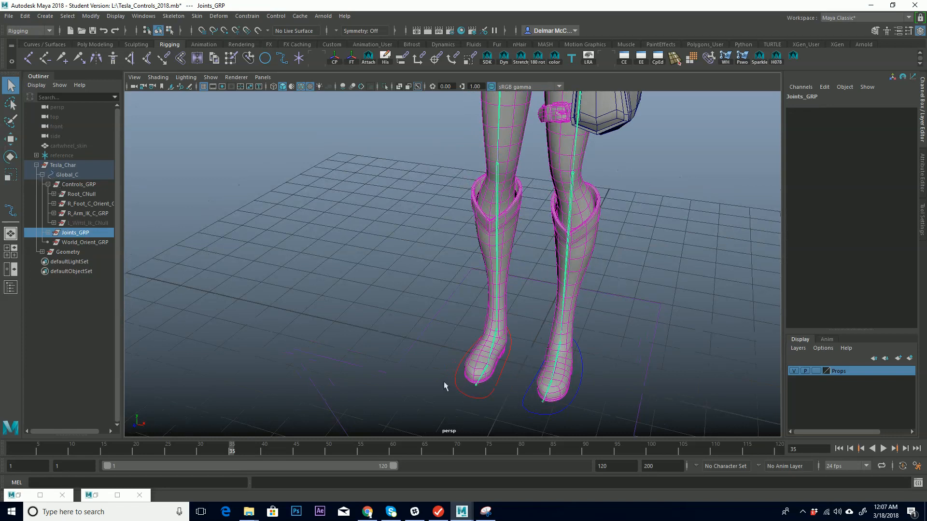
click(36, 165)
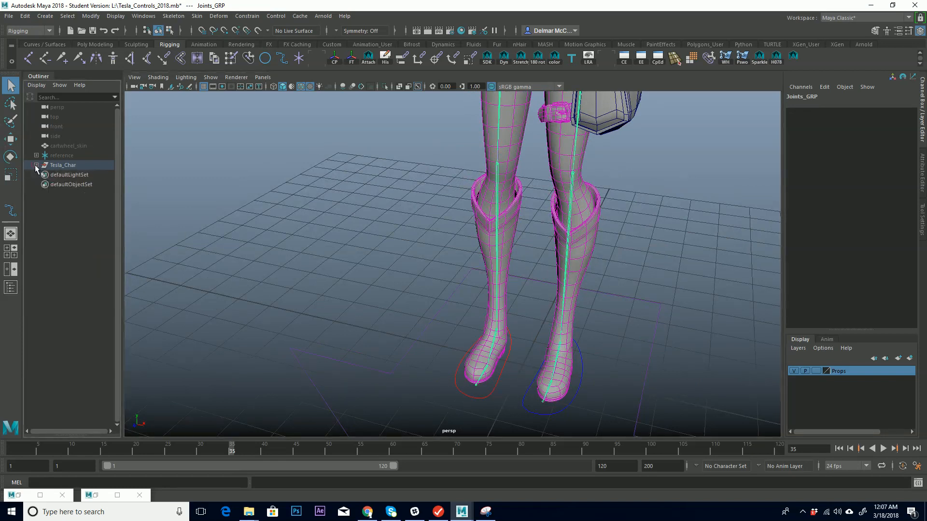
alt+right_drag(472, 257, 415, 272)
alt+drag(415, 272, 421, 261)
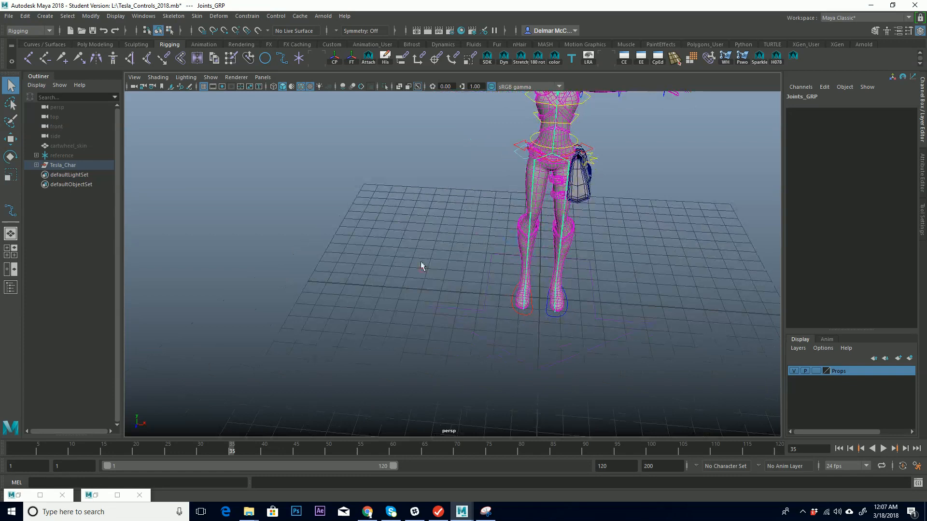
click(68, 165)
alt+drag(433, 201, 563, 236)
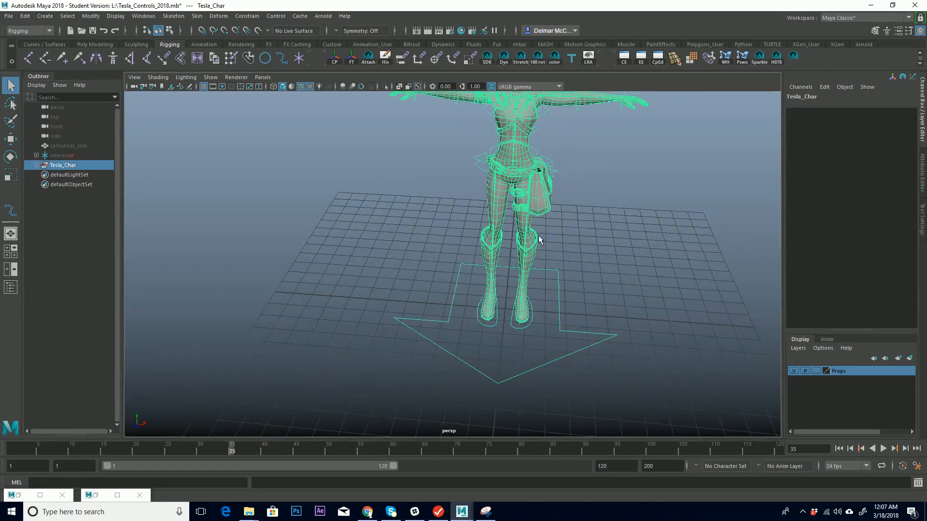
key(w)
alt+drag(537, 286, 517, 305)
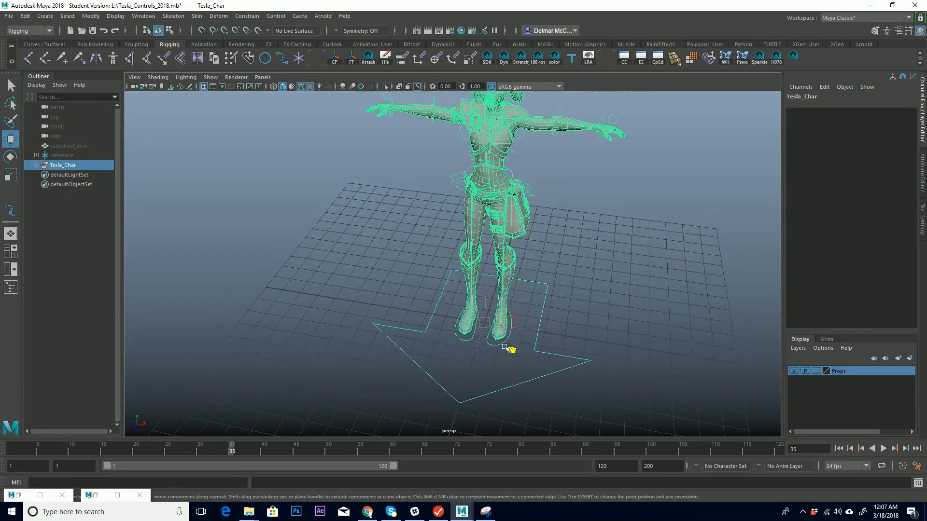
key(e)
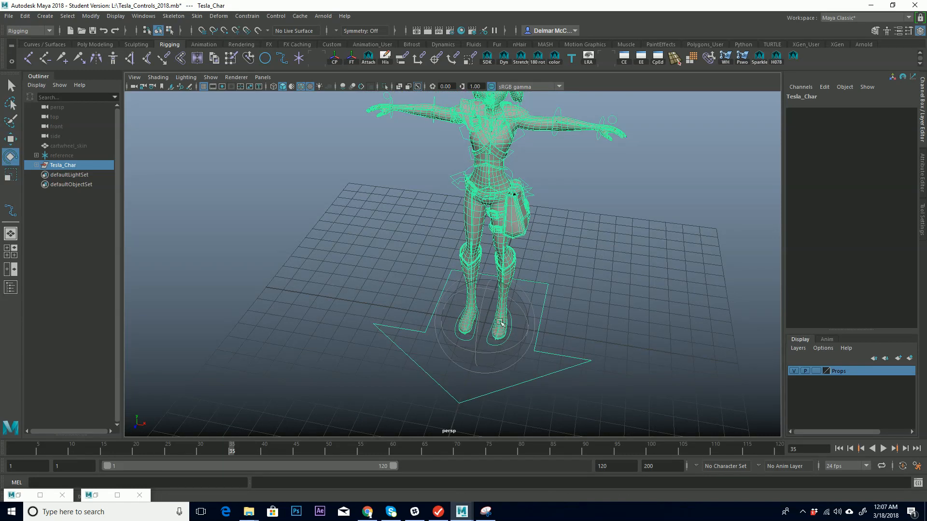
key(t)
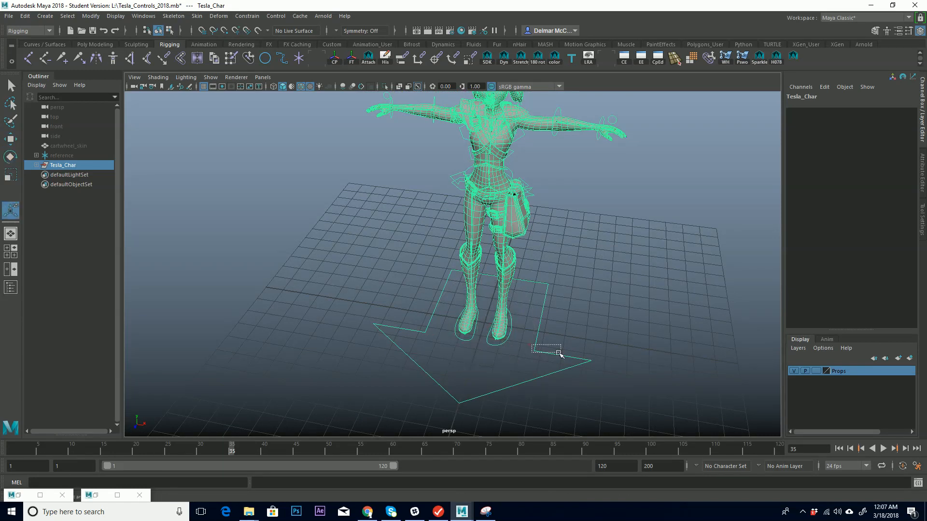
Lock and hide the Visibility channel of the Global_C control.
click(546, 353)
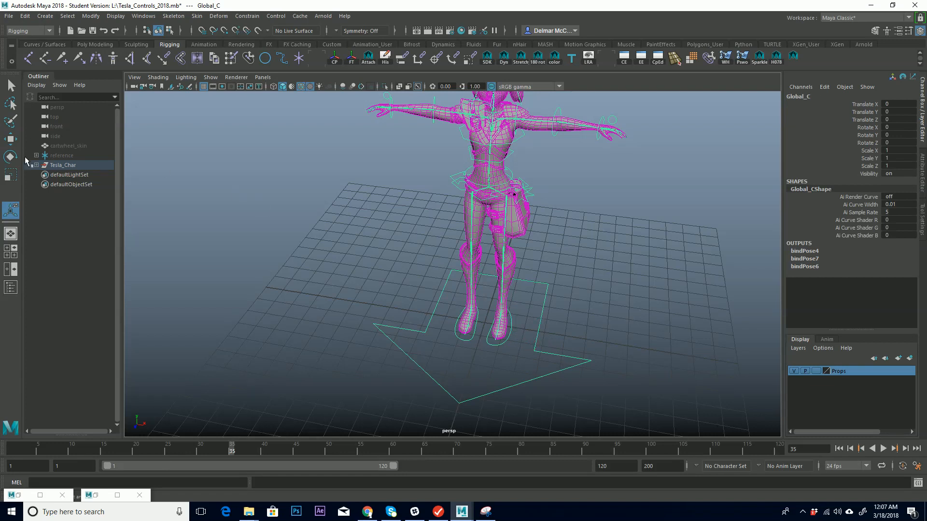
click(36, 165)
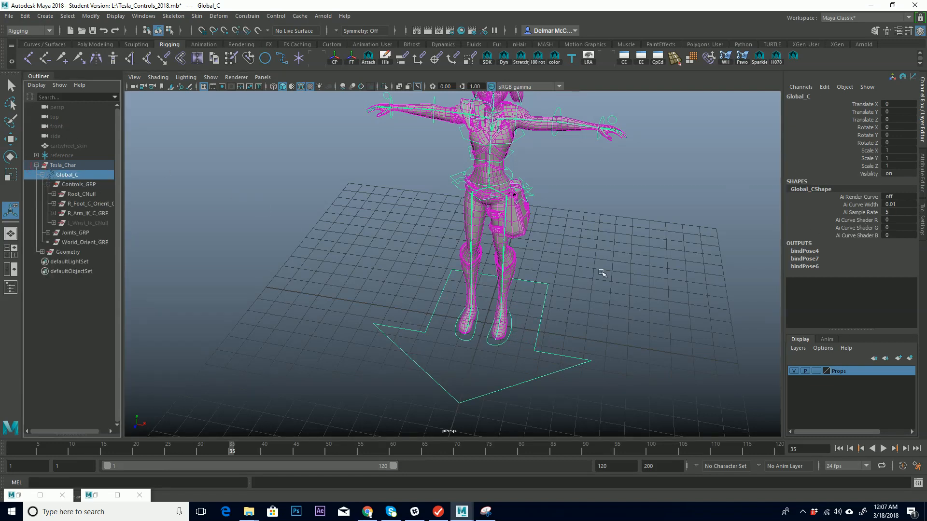
click(869, 174)
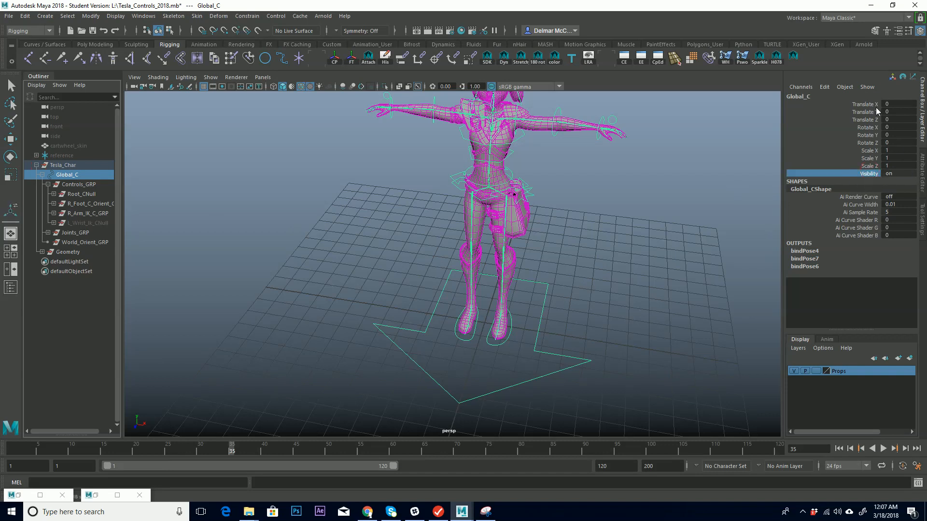
right_click(869, 175)
click(852, 416)
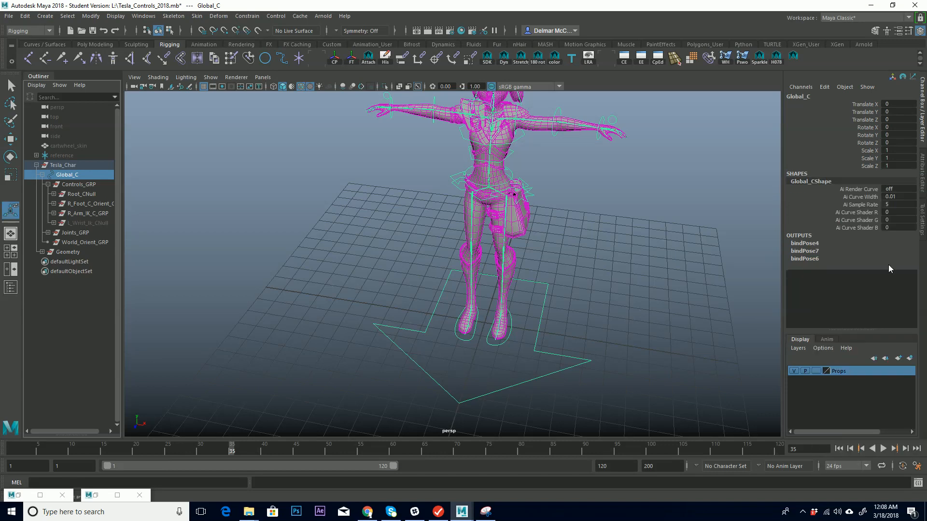
Inspect the foot and bag controls and their channels in the lower body.
alt+middle_drag(527, 254, 510, 270)
alt+right_drag(511, 271, 514, 252)
alt+middle_drag(514, 252, 476, 286)
alt+drag(521, 276, 530, 273)
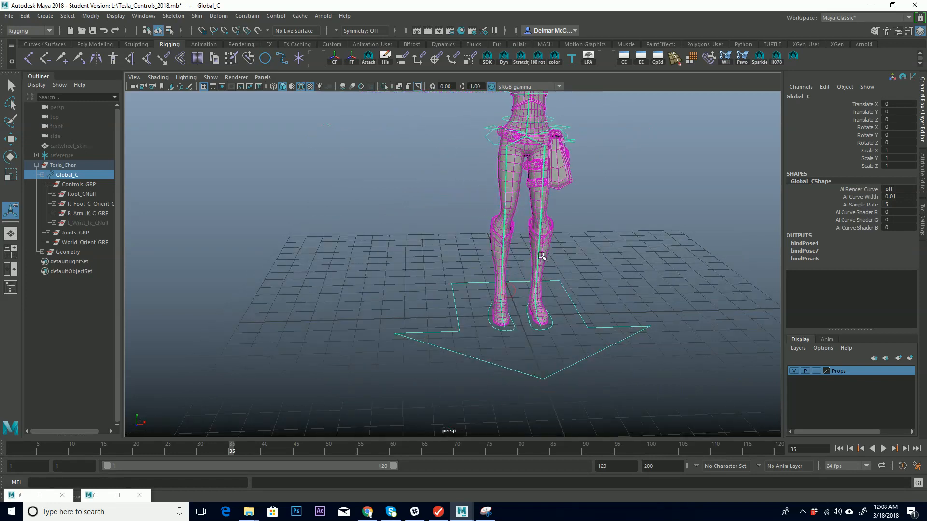
alt+middle_drag(542, 257, 430, 293)
alt+right_drag(430, 294, 594, 285)
alt+middle_drag(434, 370, 455, 338)
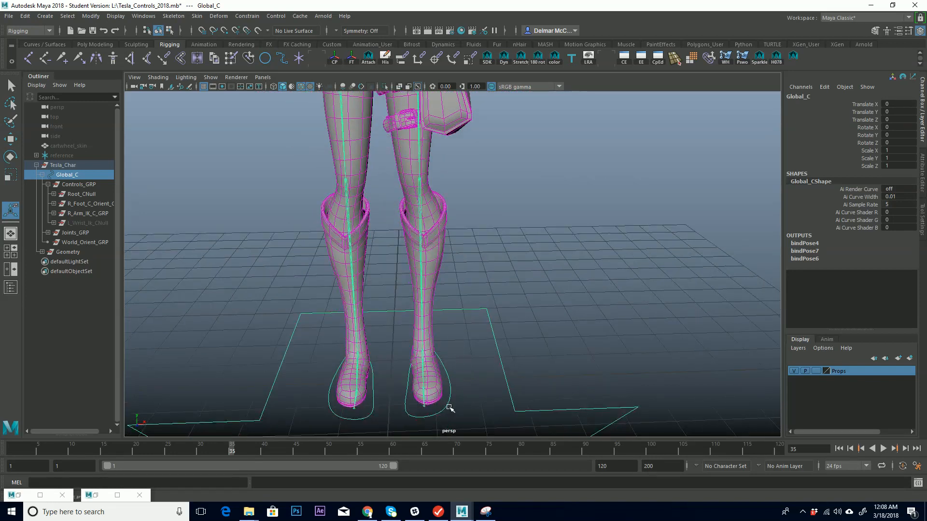
click(447, 405)
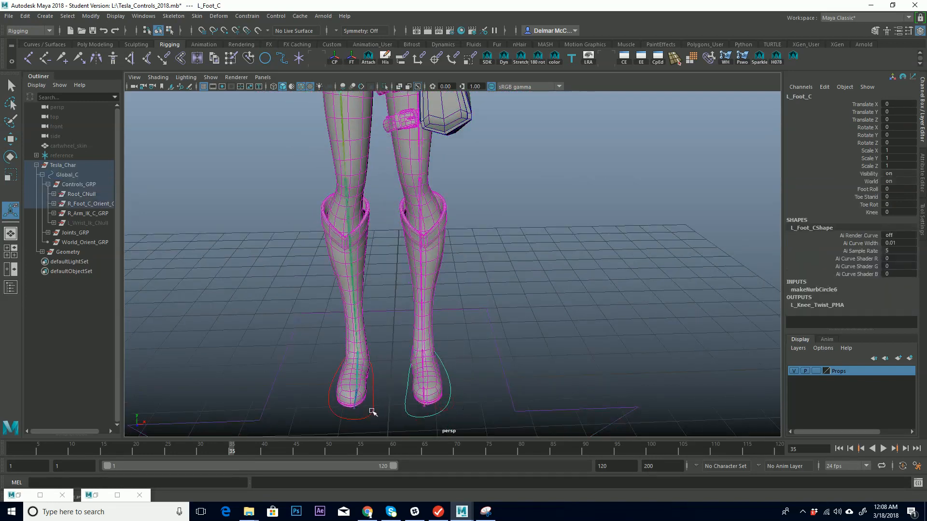
click(373, 414)
alt+drag(464, 243, 482, 338)
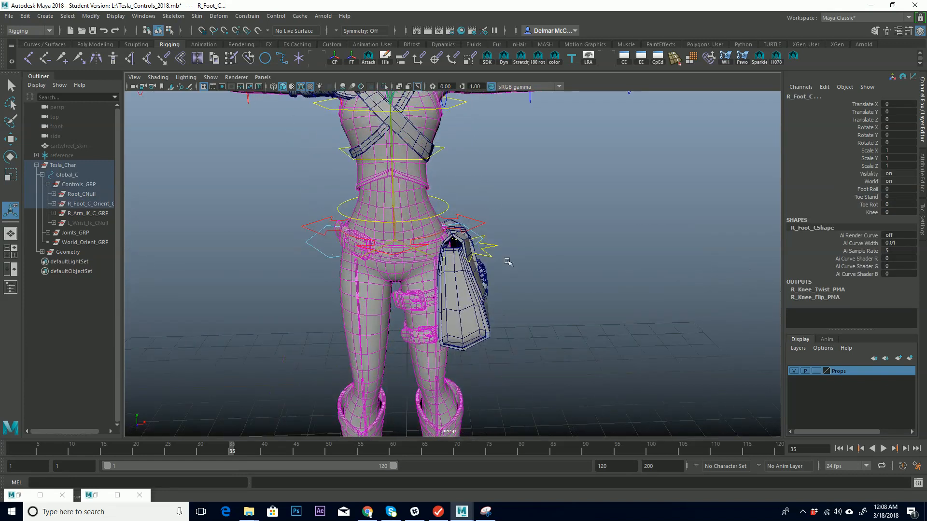
click(493, 247)
alt+drag(516, 240, 598, 225)
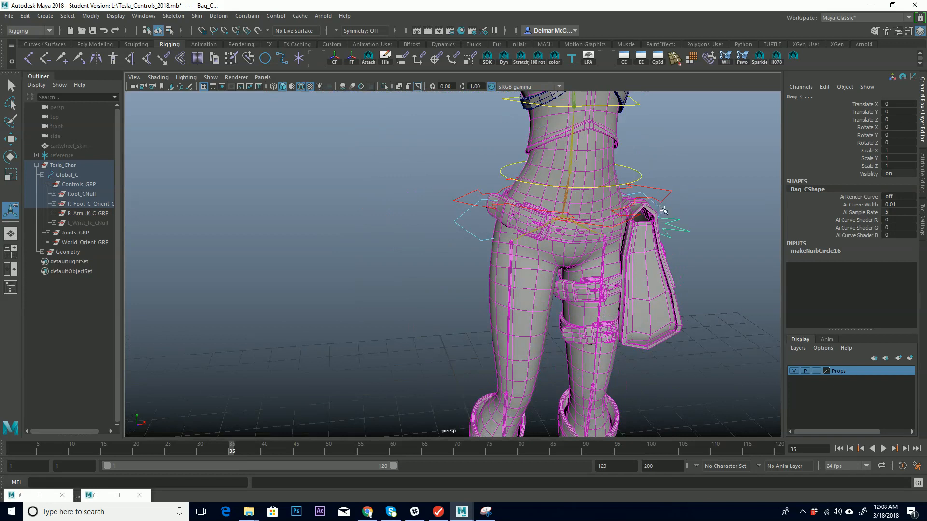
Lock and hide the scale and visibility channels of the Root_C control.
click(667, 195)
click(667, 195)
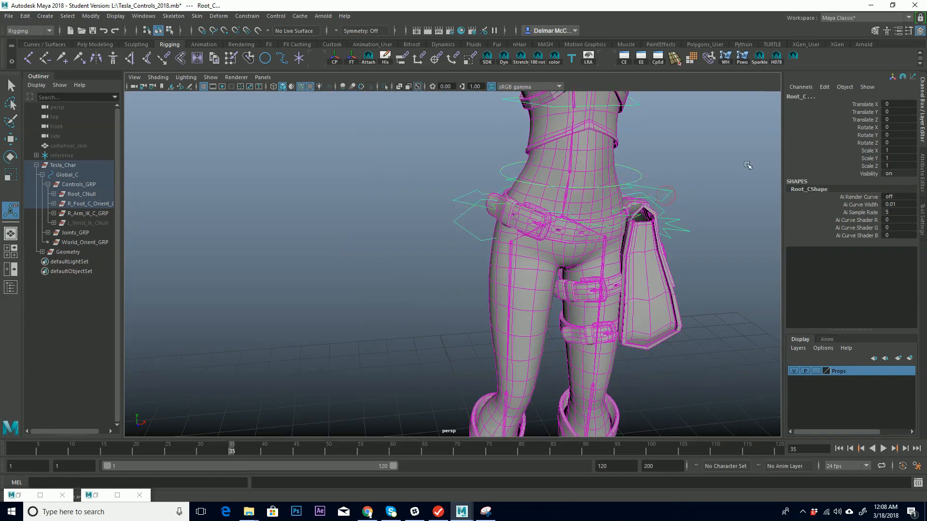
alt+middle_drag(749, 163, 700, 159)
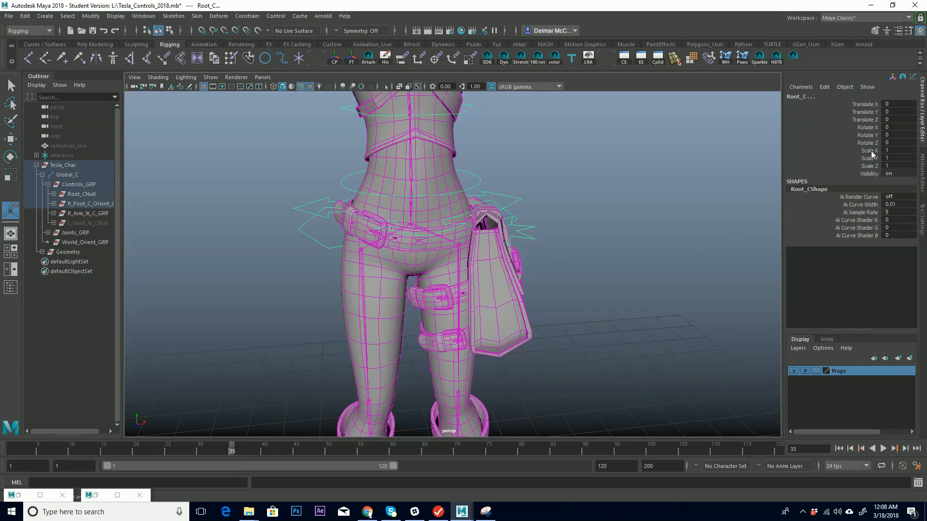
drag(874, 152, 876, 176)
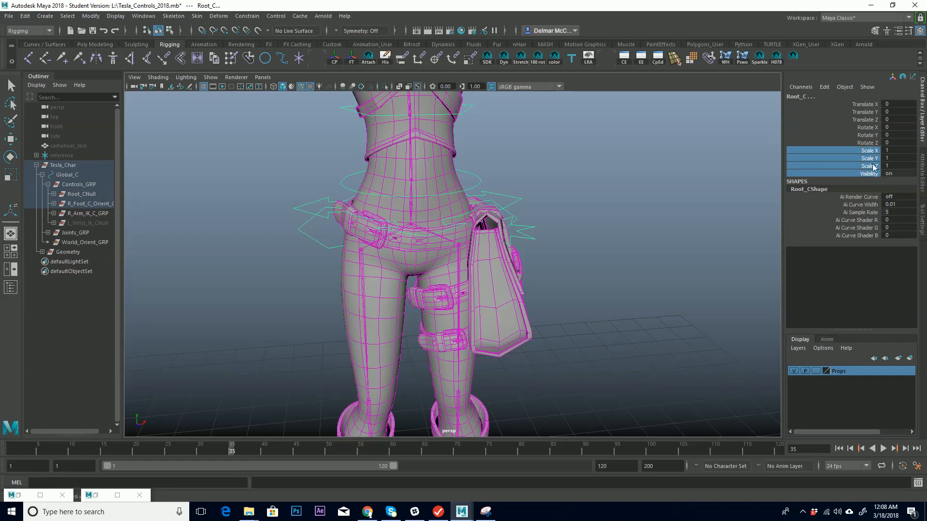
right_click(874, 166)
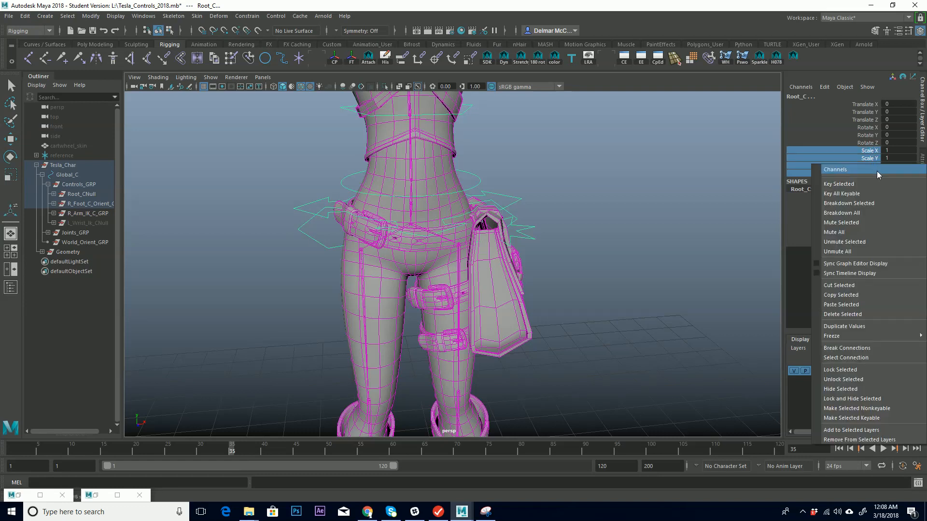
click(867, 404)
Lock and hide the scale and visibility channels of the Upper_Back_C control.
alt+drag(572, 273, 599, 270)
alt+right_drag(598, 270, 452, 259)
alt+drag(559, 272, 522, 269)
alt+right_drag(535, 264, 593, 230)
click(596, 249)
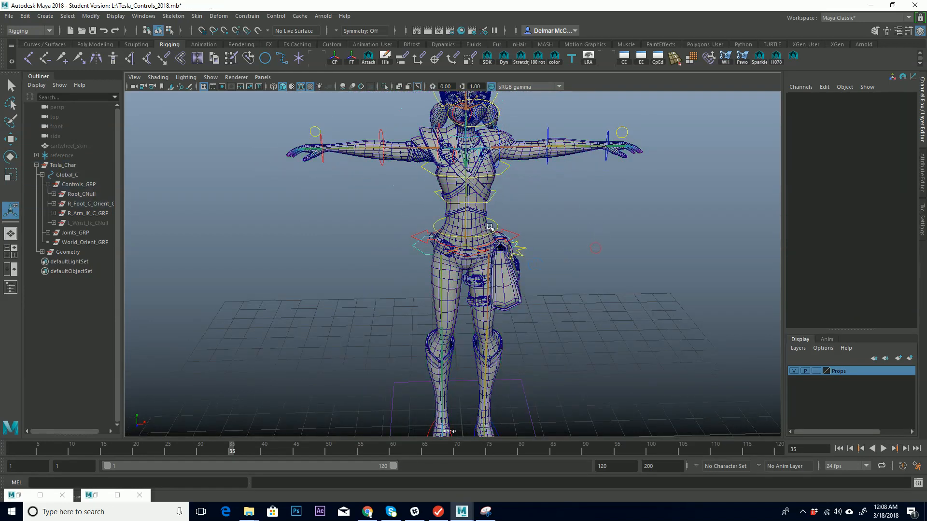
click(490, 227)
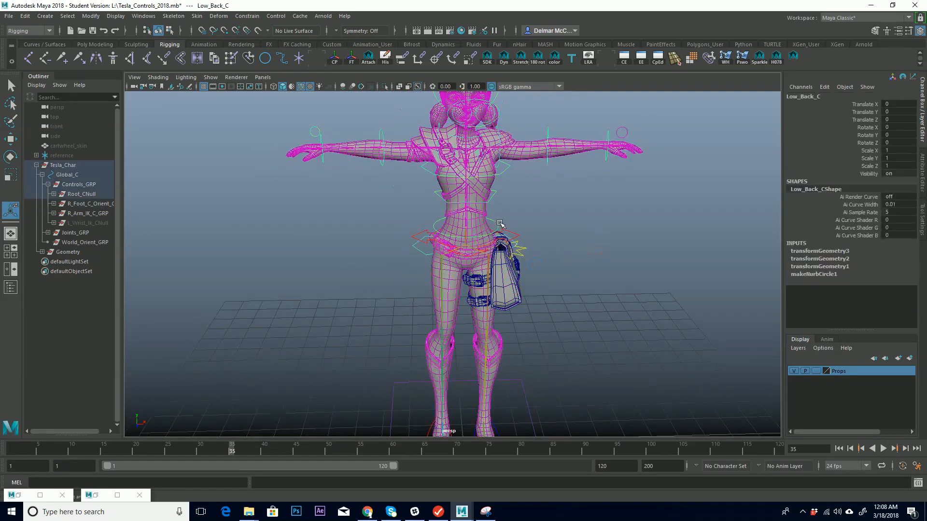
click(494, 195)
click(496, 229)
click(507, 172)
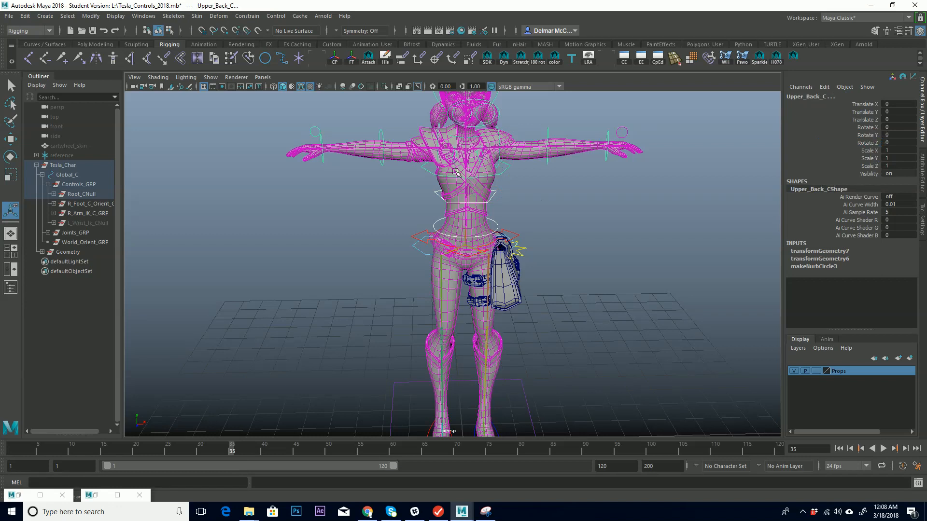
drag(870, 153, 872, 174)
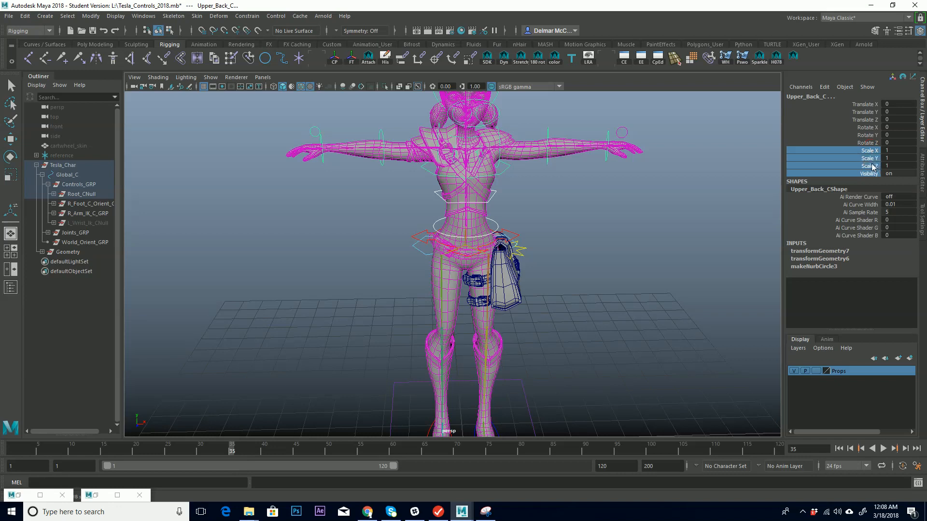
right_click(871, 167)
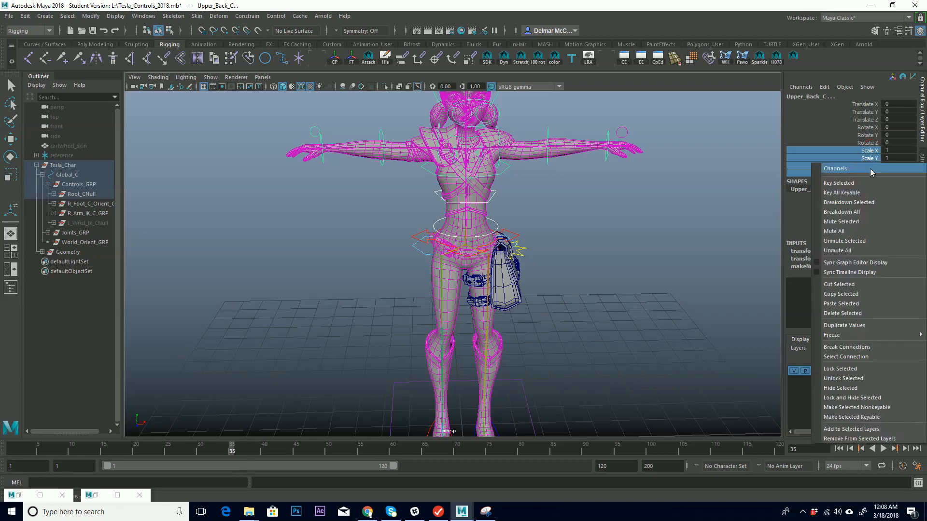
click(881, 399)
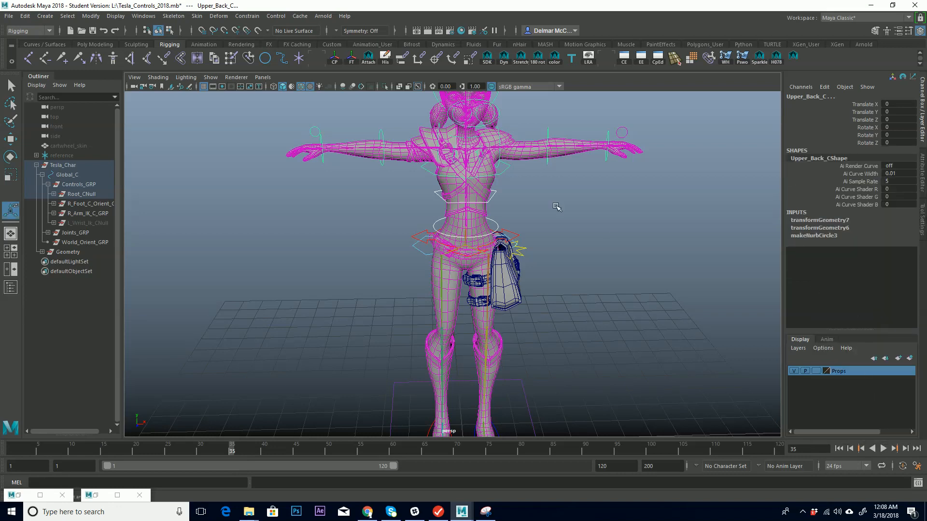
Inspect the channels of the left and right FK shoulder and wrist controls.
key(f)
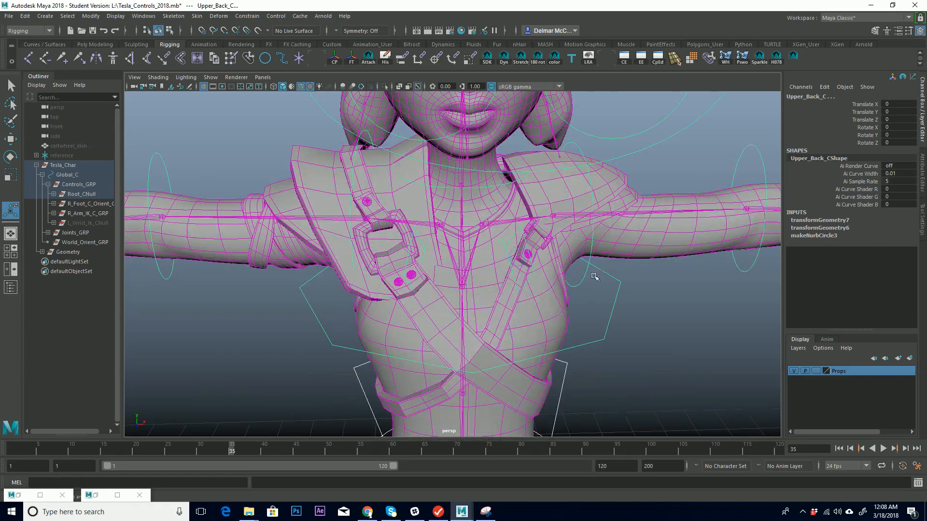
click(585, 272)
key(f)
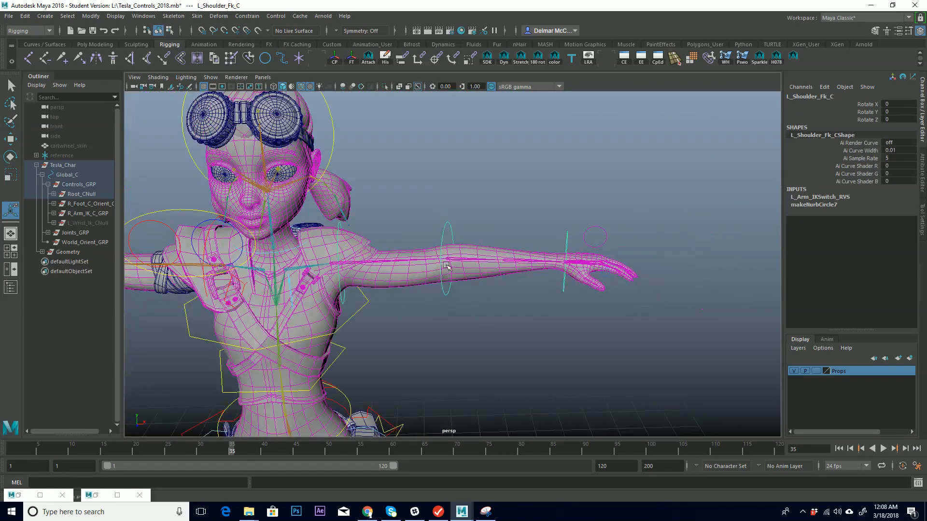
click(448, 293)
shift+click(567, 288)
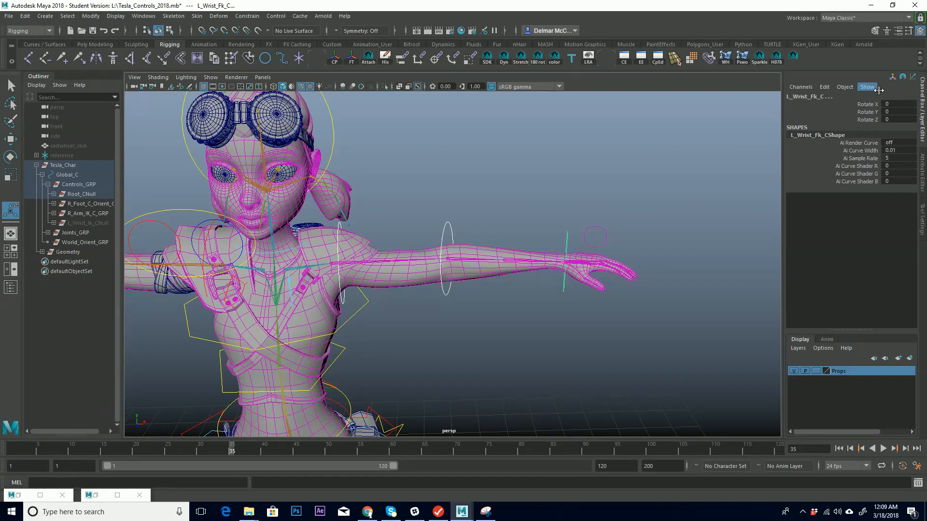
alt+drag(493, 233, 584, 219)
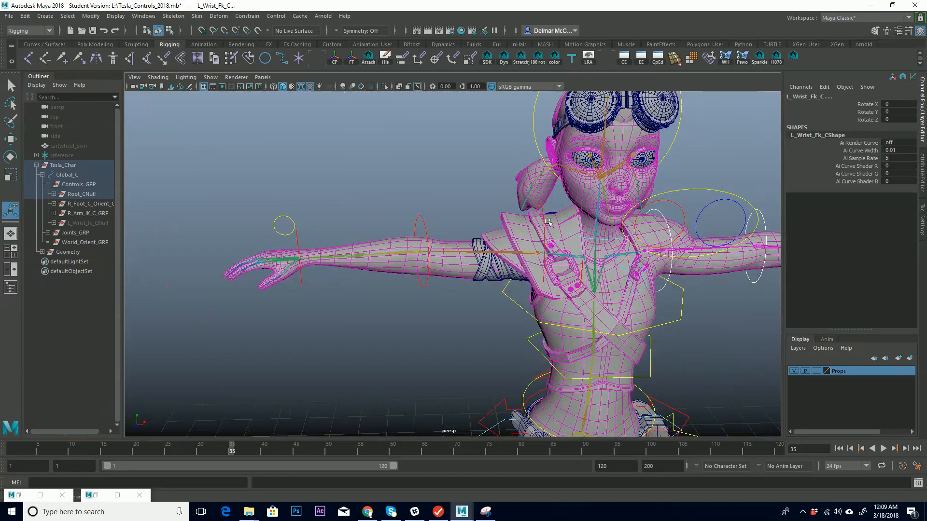
click(544, 211)
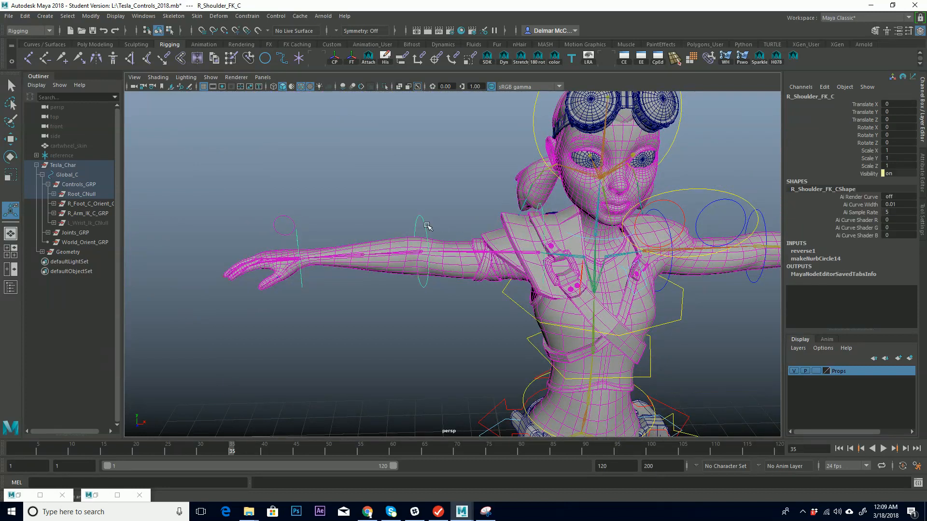
click(388, 213)
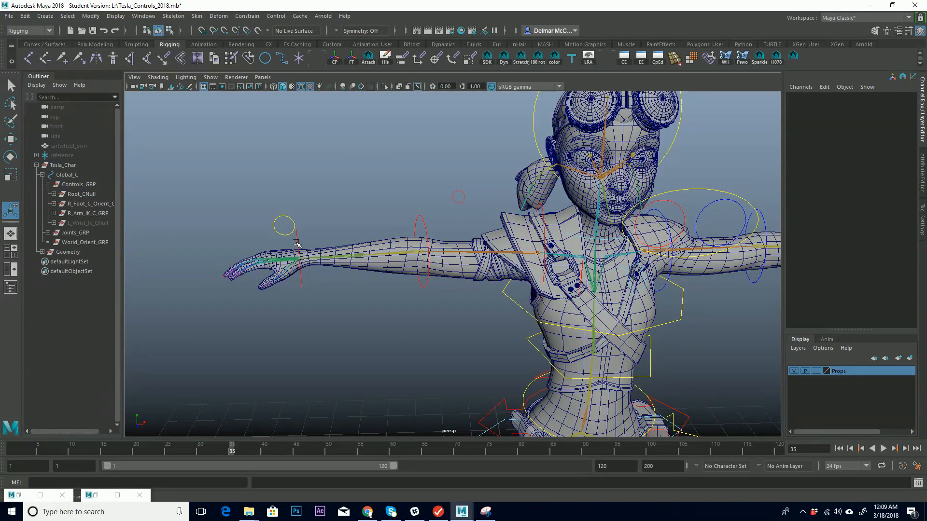
click(302, 244)
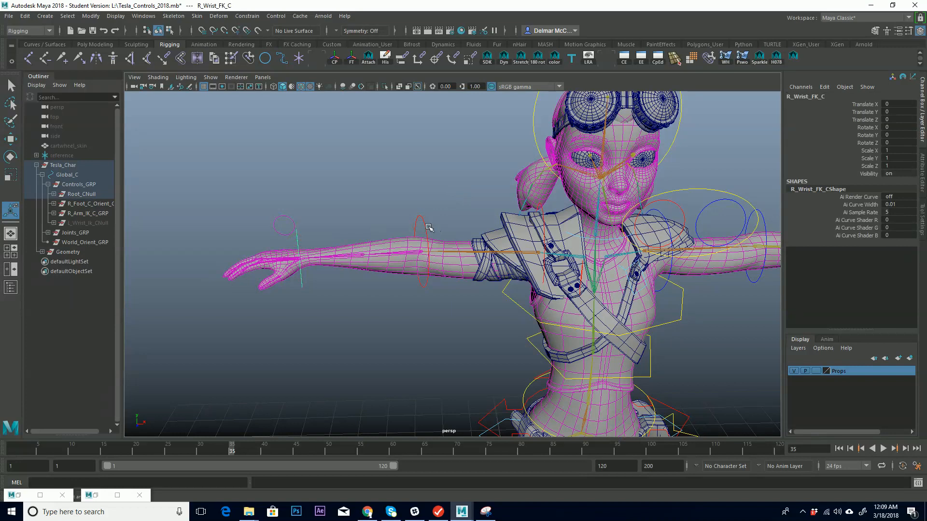
Lock and hide the translate, scale and visibility channels of the R_Shoulder_FK_C control.
click(427, 228)
click(542, 211)
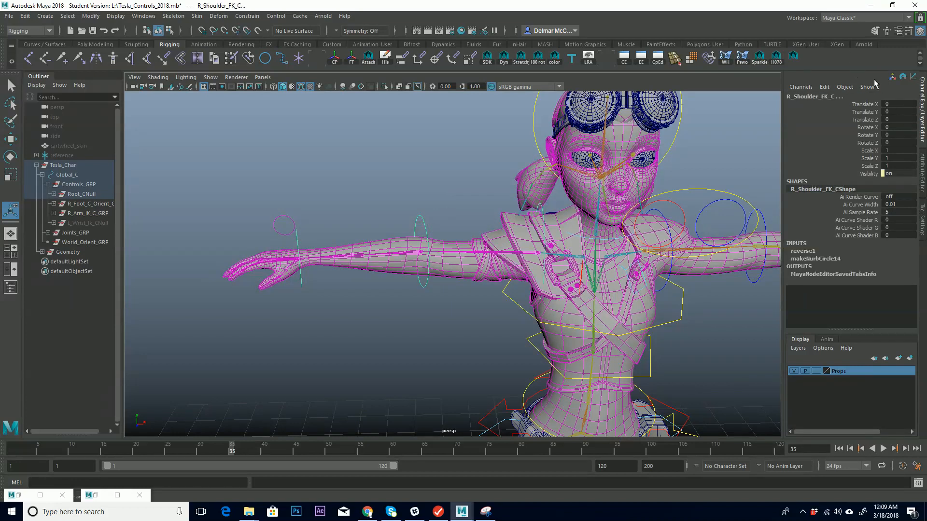
drag(872, 105, 871, 120)
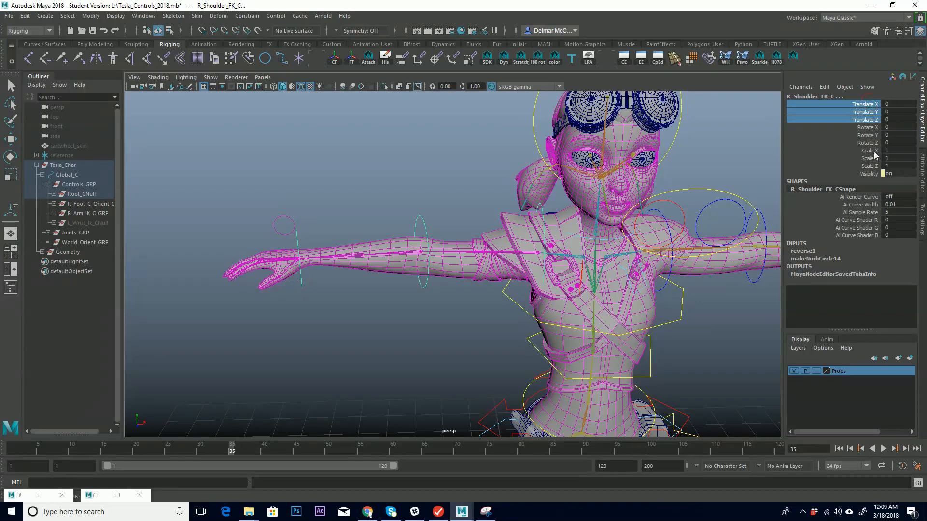
ctrl+drag(873, 150, 878, 174)
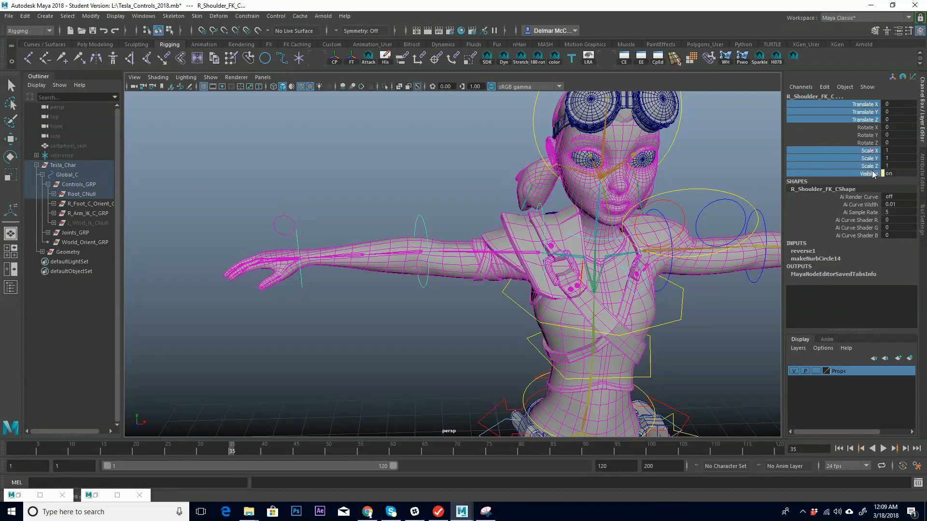
right_click(869, 164)
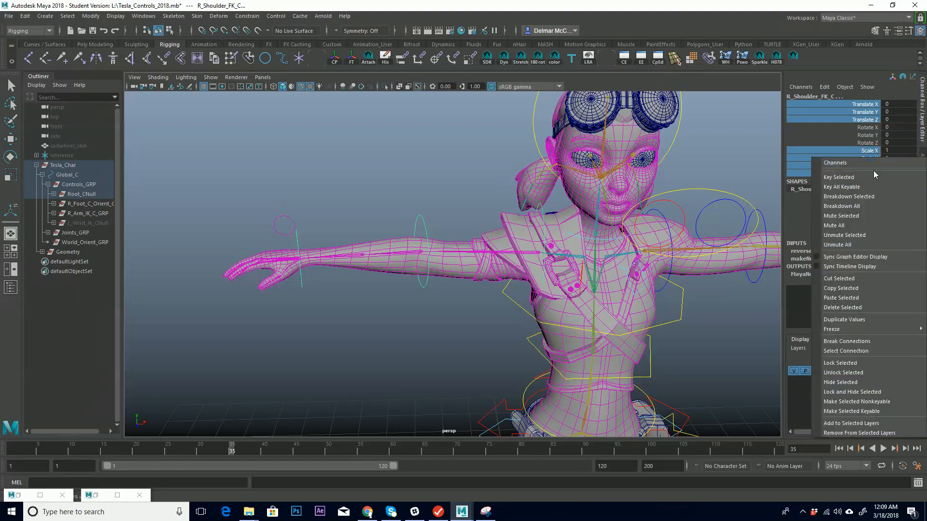
click(872, 390)
alt+drag(723, 256, 515, 223)
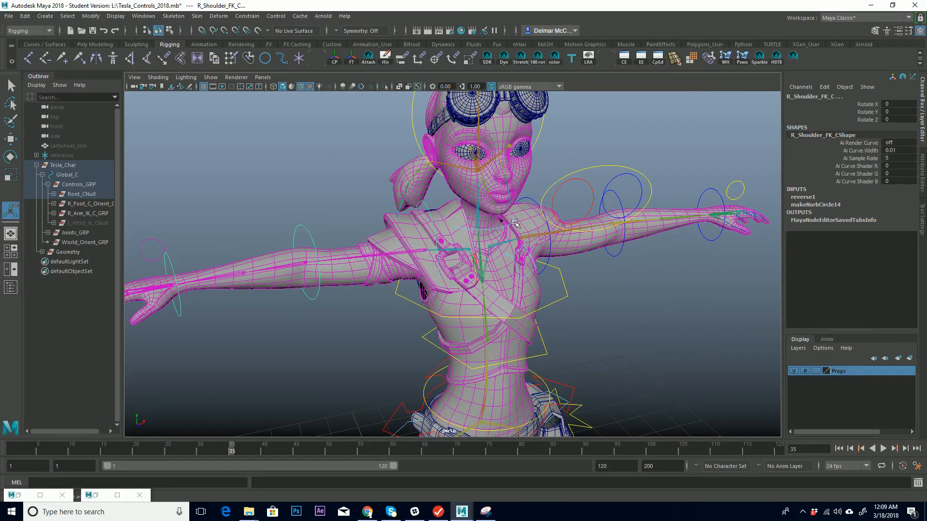
click(509, 223)
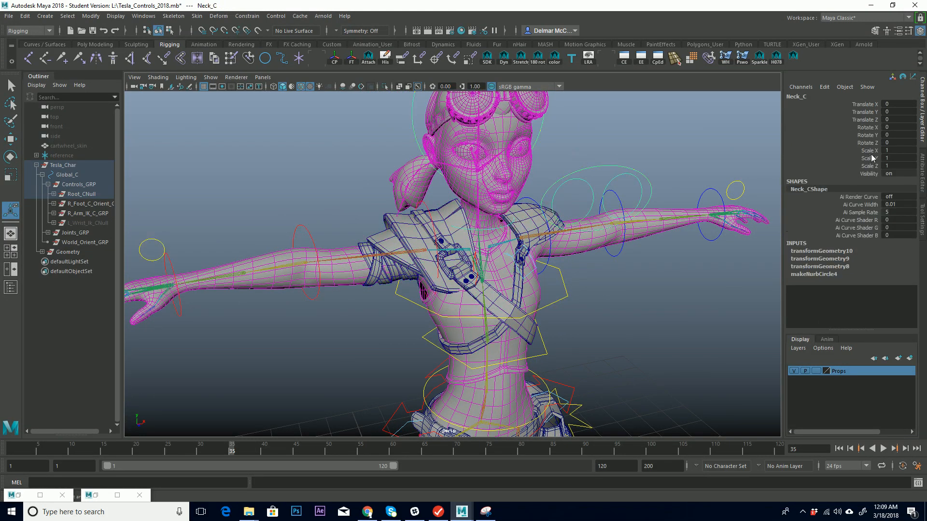
drag(872, 153, 871, 176)
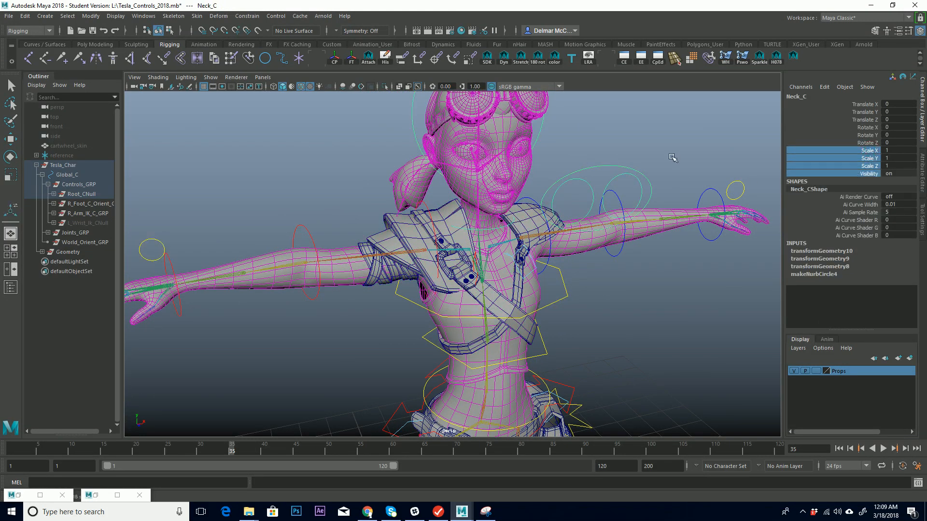
Lock and hide the scale and visibility channels of the Head_C control.
alt+drag(639, 150, 517, 180)
click(411, 199)
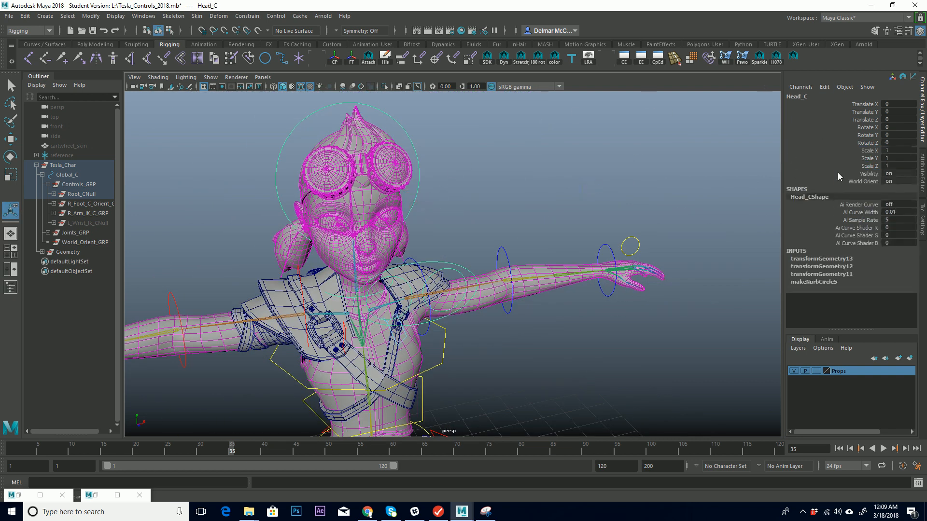
drag(874, 150, 873, 175)
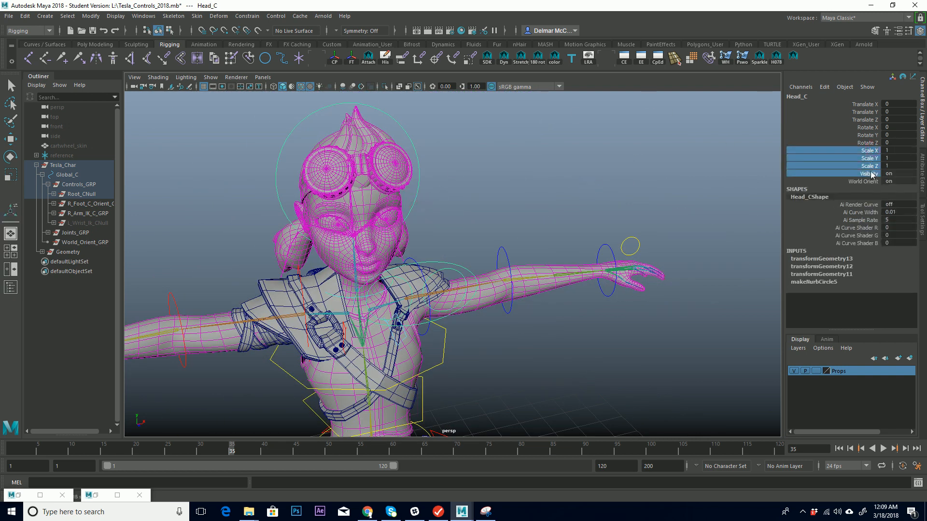
key(g)
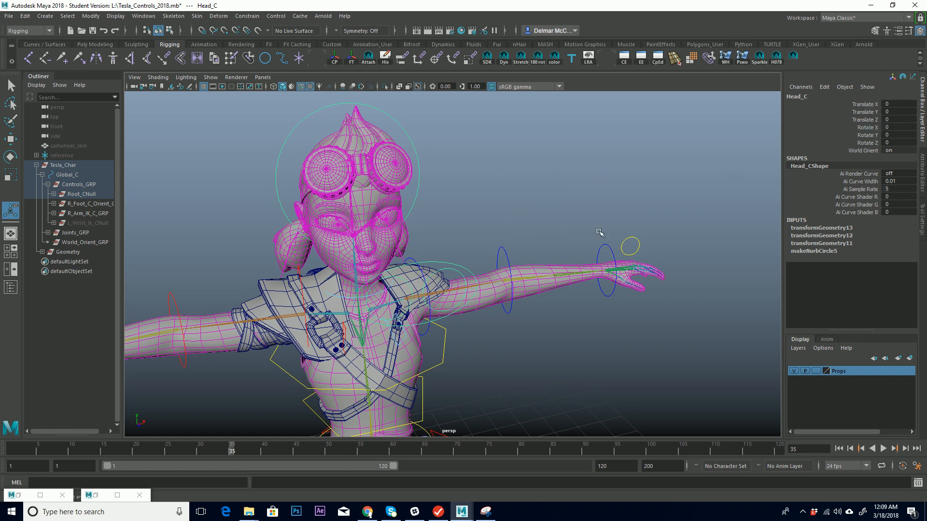
Inspect the IK/FK switch controls and the eye control around the head and left arm.
alt+drag(600, 233, 655, 205)
click(632, 202)
alt+drag(652, 173, 375, 238)
click(293, 241)
alt+drag(433, 216, 527, 207)
alt+right_drag(527, 207, 449, 207)
alt+middle_drag(449, 208, 458, 290)
alt+right_drag(459, 289, 763, 261)
alt+middle_drag(763, 261, 466, 221)
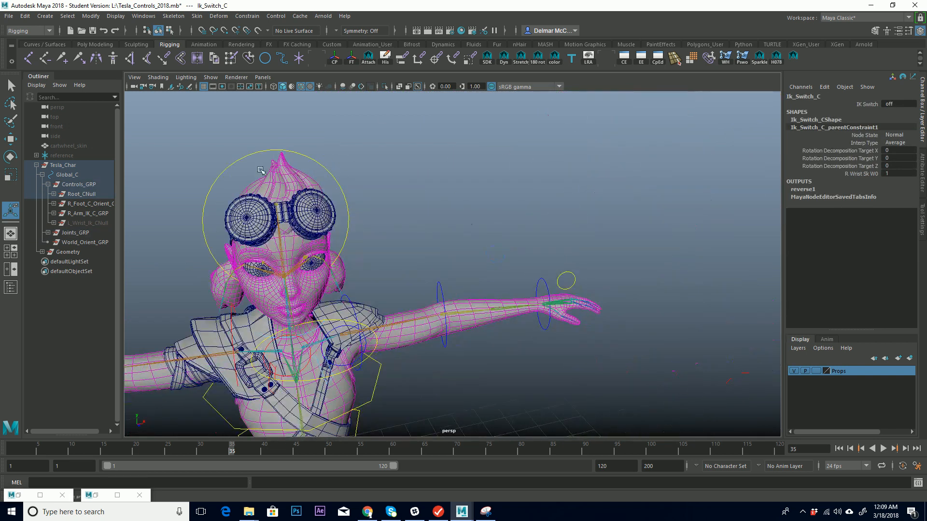
drag(561, 267, 579, 285)
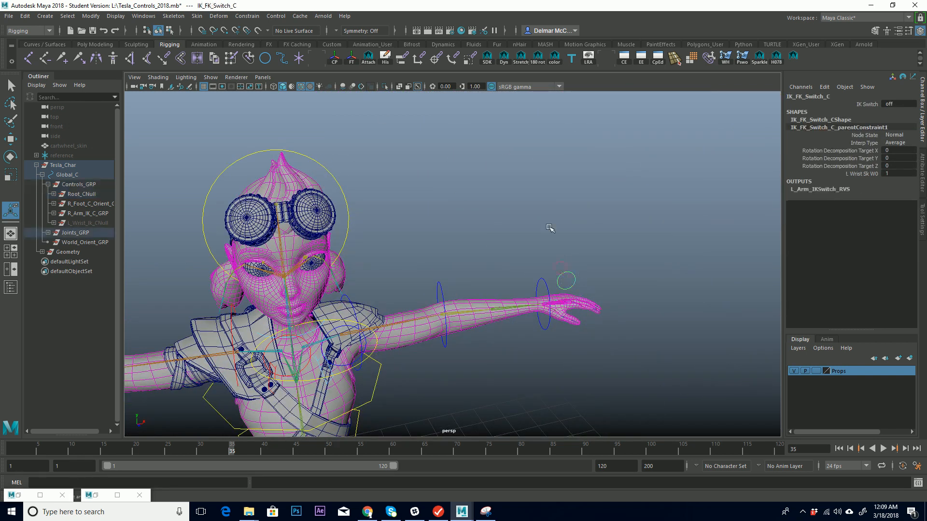
alt+middle_drag(480, 257, 556, 237)
alt+drag(556, 238, 551, 249)
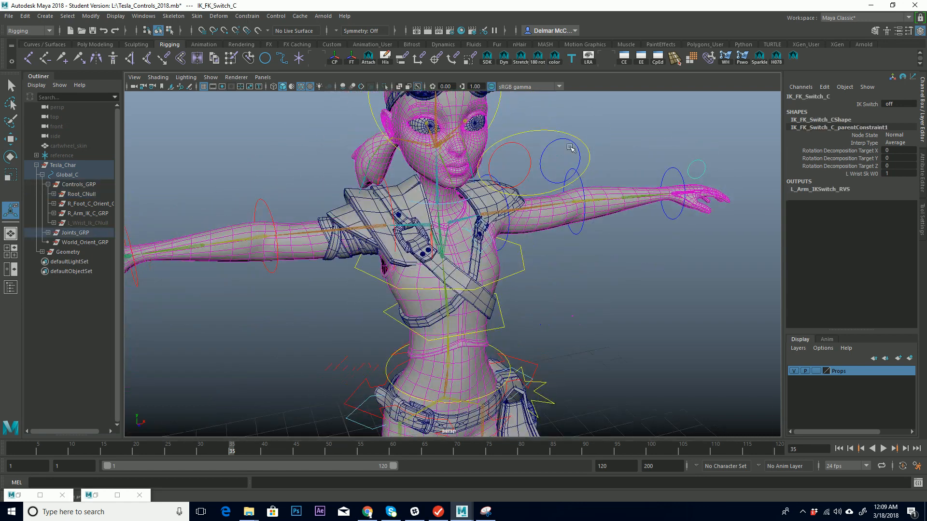
click(564, 145)
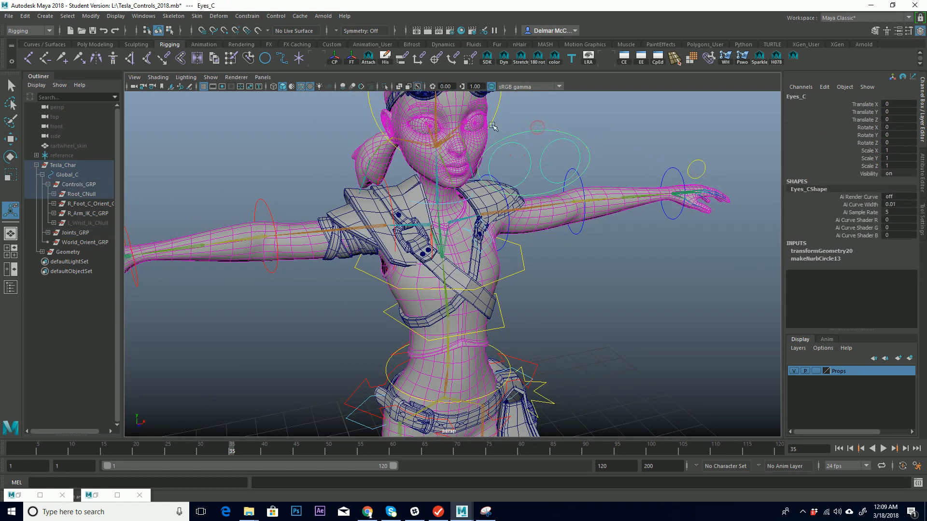
alt+middle_drag(563, 349, 593, 186)
alt+right_drag(594, 186, 381, 274)
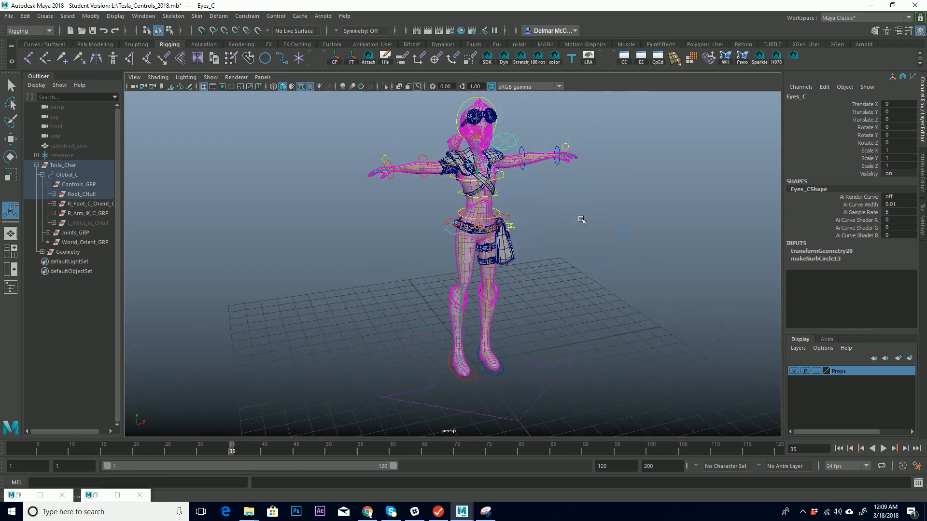
alt+middle_drag(583, 221, 496, 240)
alt+right_drag(497, 240, 659, 220)
alt+middle_drag(432, 150, 456, 410)
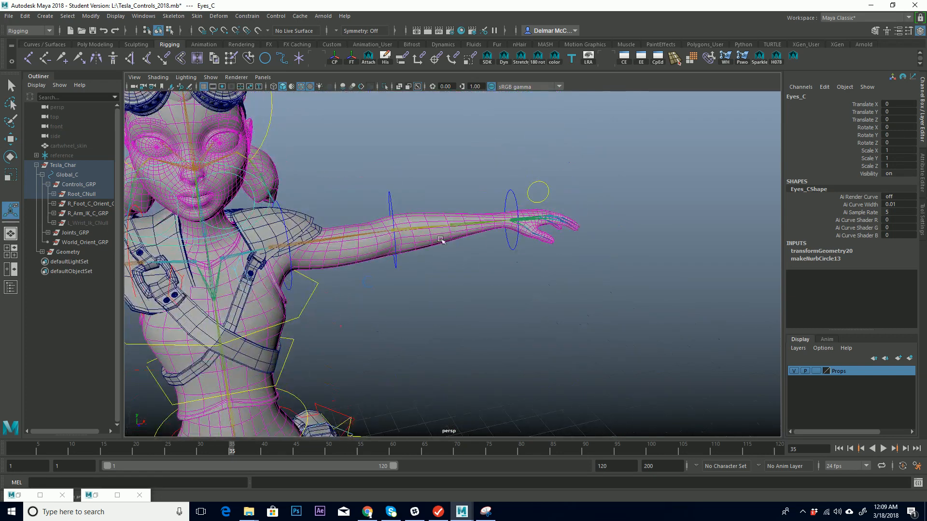
alt+middle_drag(412, 246, 455, 249)
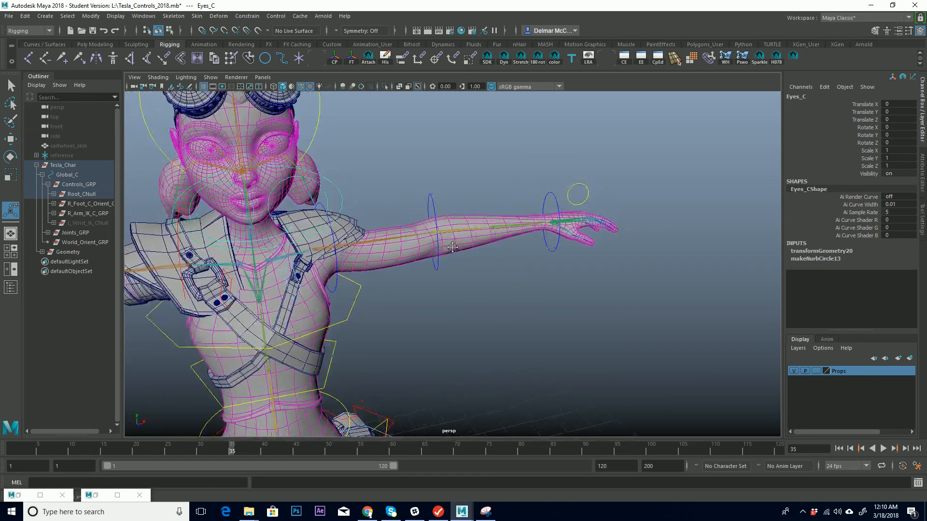
Lock and hide all channels of the L_Wrist_Fk_C_GRP group above the left FK wrist control.
click(566, 255)
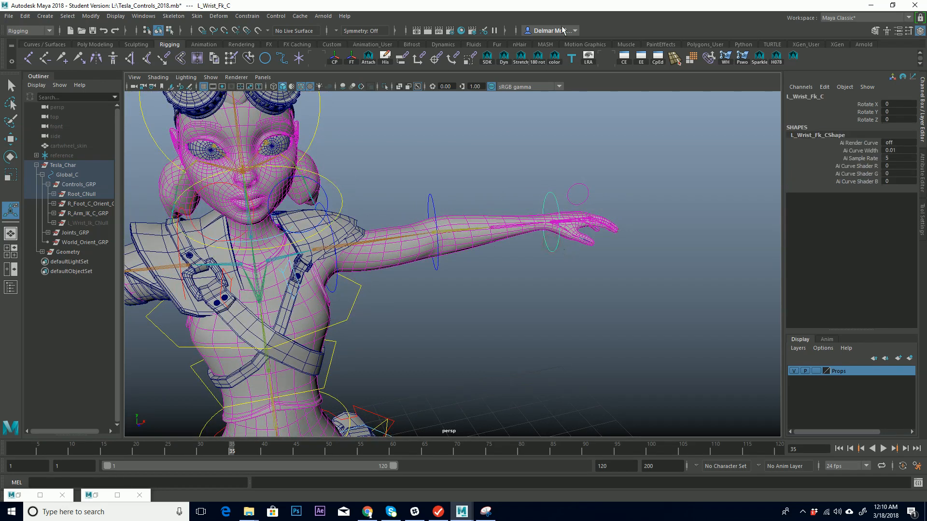
key(Up)
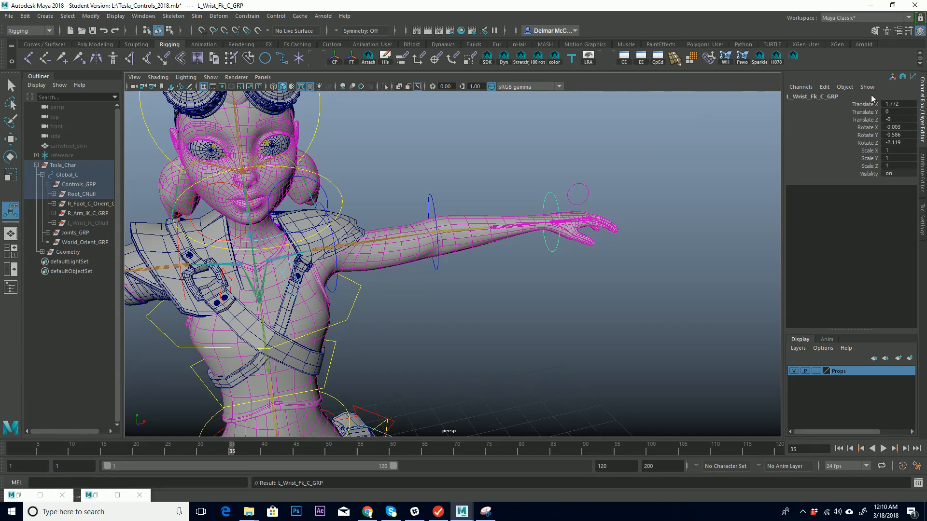
drag(536, 169, 557, 195)
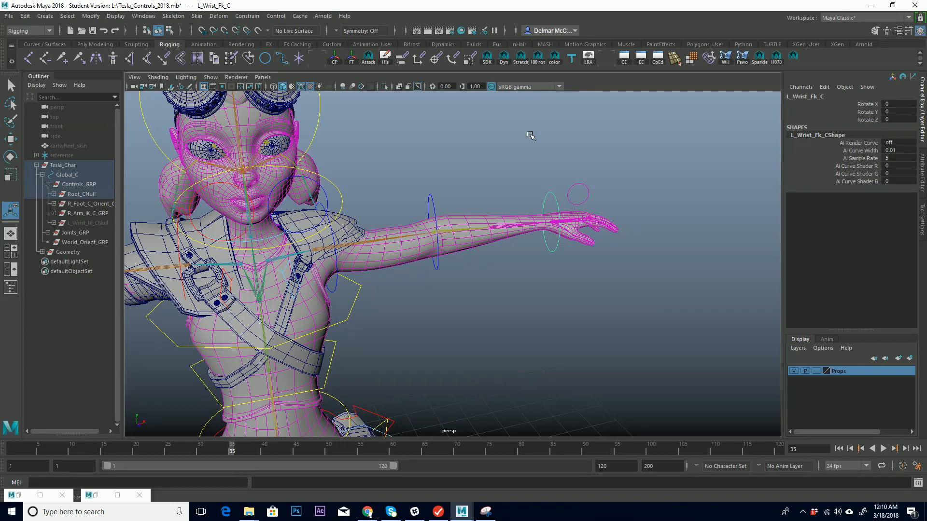
key(Up)
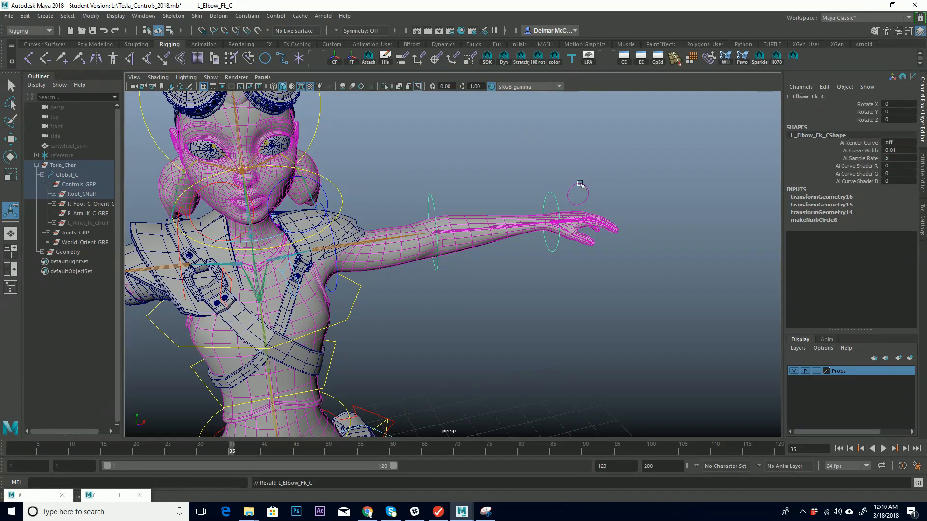
click(548, 196)
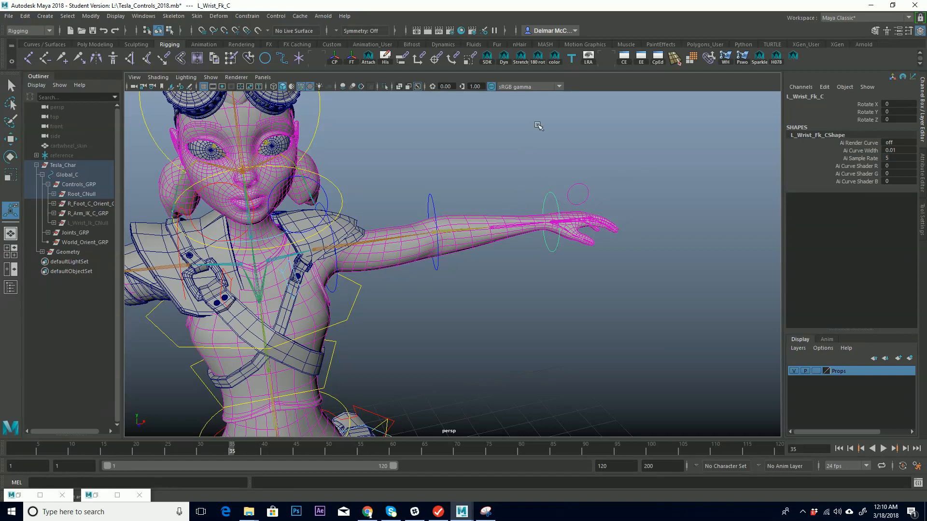
key(Up)
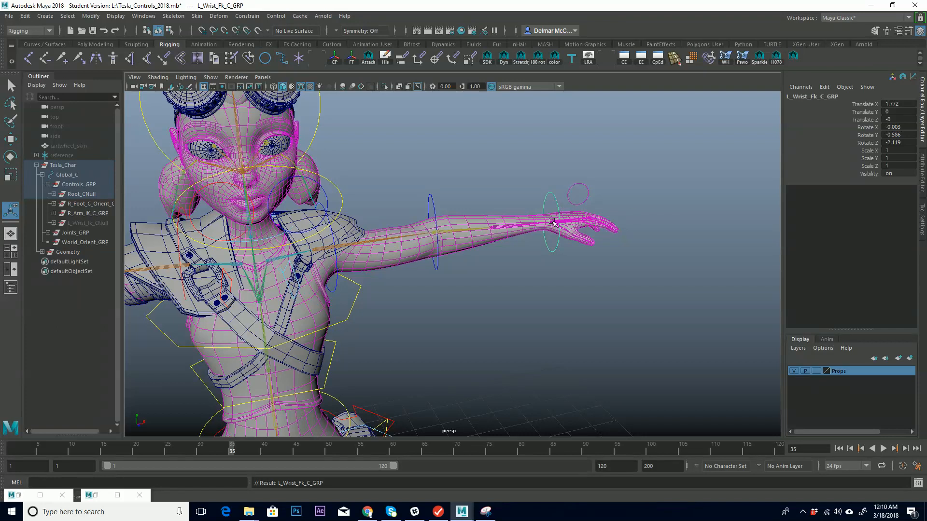
click(552, 179)
click(559, 201)
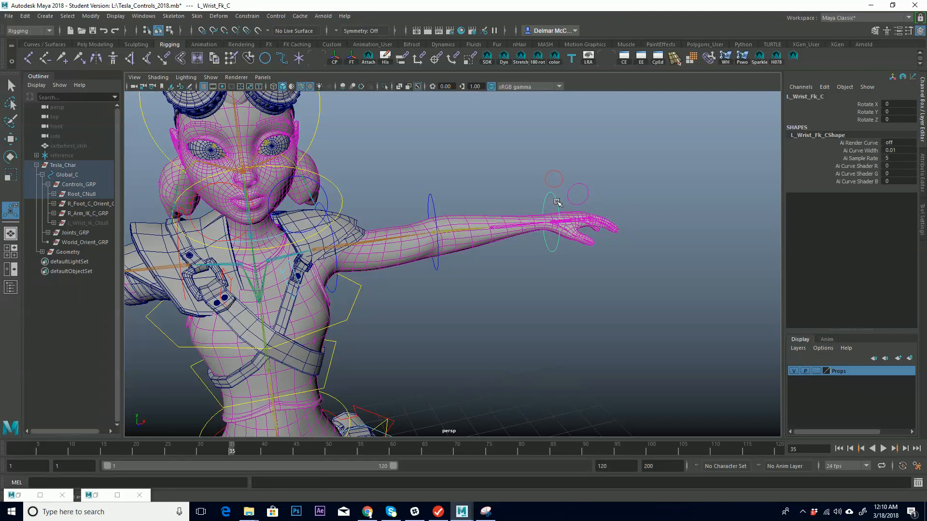
key(Up)
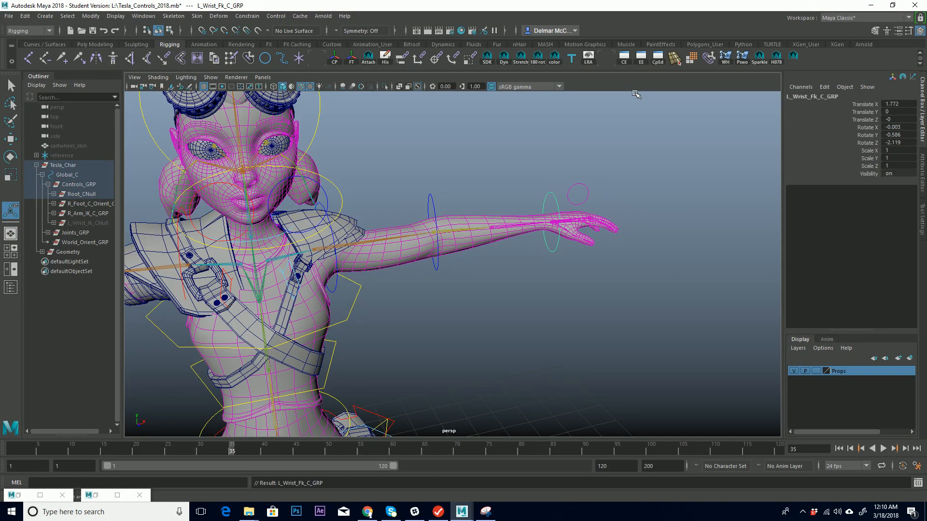
drag(864, 105, 869, 174)
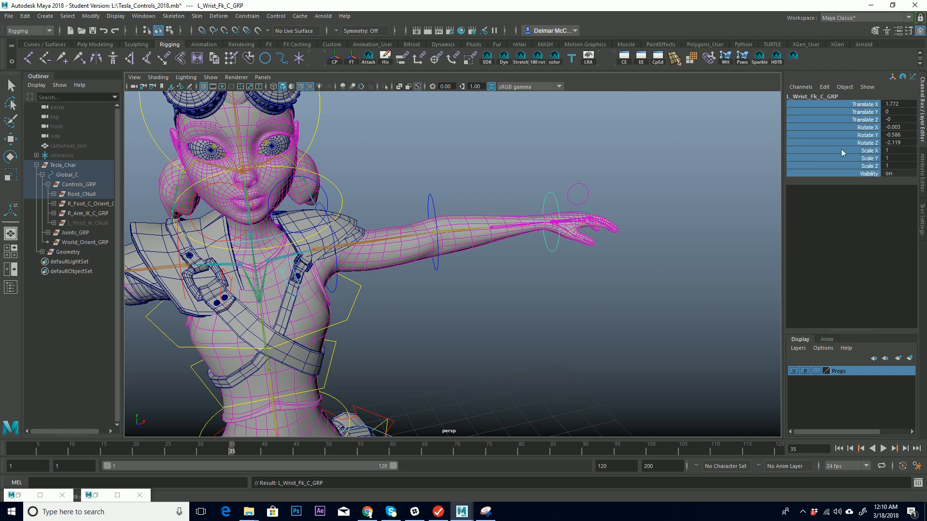
right_click(853, 127)
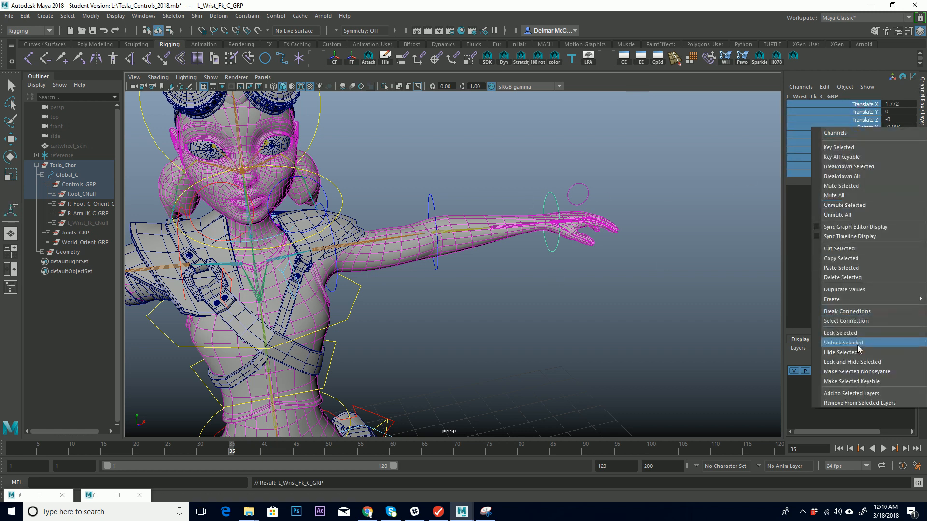
click(852, 362)
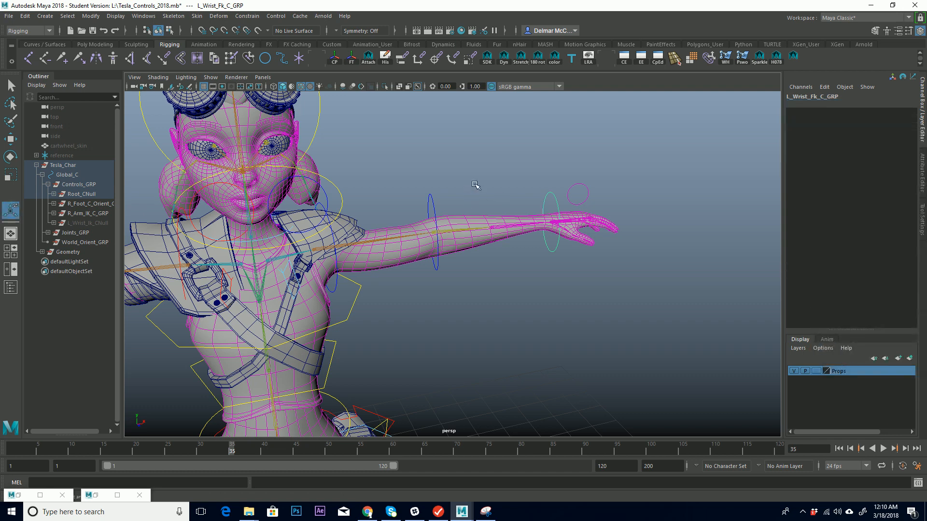
Inspect the eye controls' parent groups and the head's null group above them.
alt+middle_drag(538, 259, 469, 192)
alt+drag(392, 180, 532, 175)
alt+middle_drag(533, 175, 489, 200)
click(509, 233)
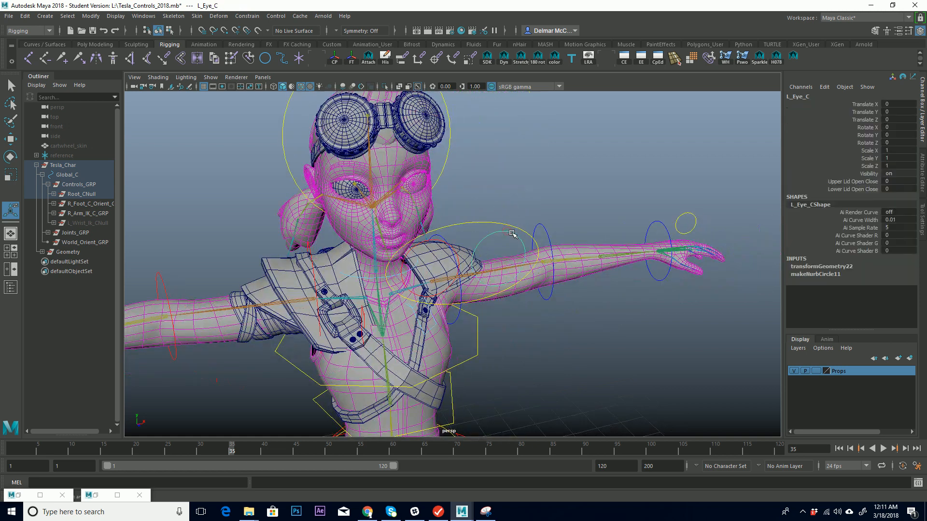
key(Up)
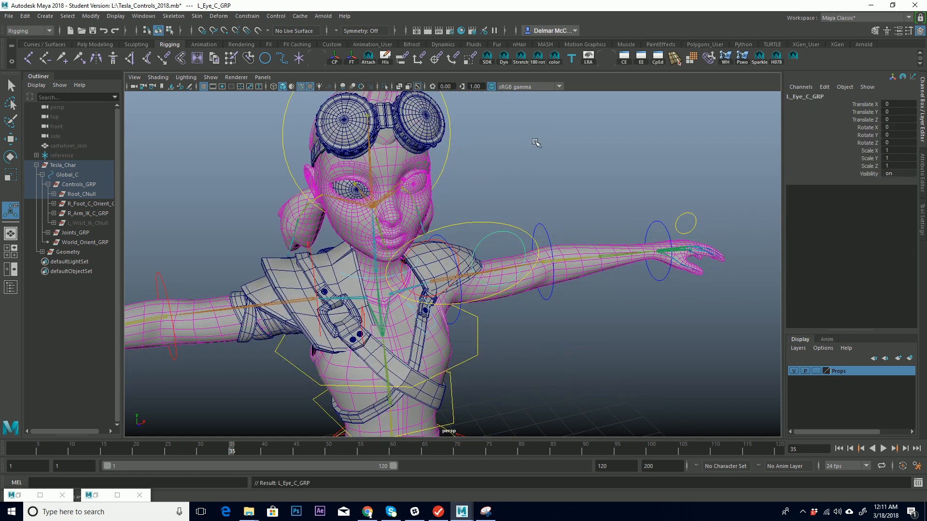
click(478, 224)
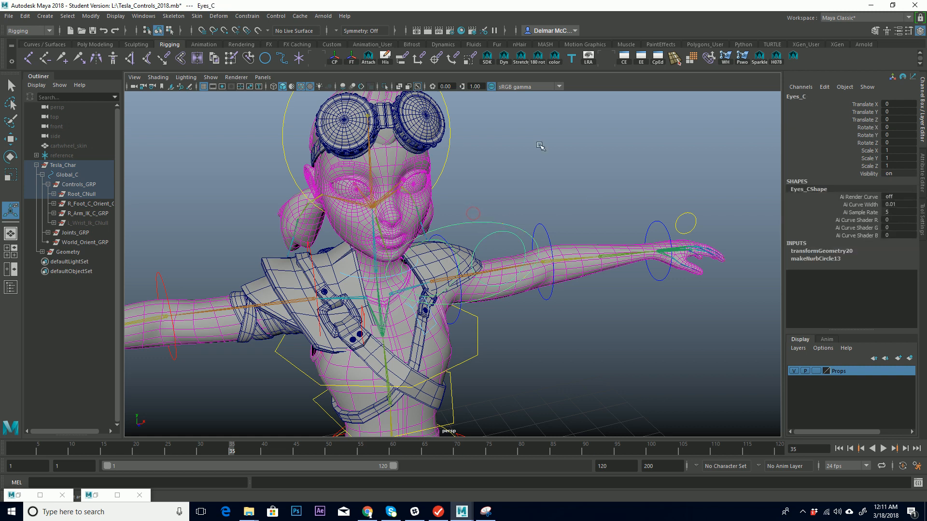
key(Up)
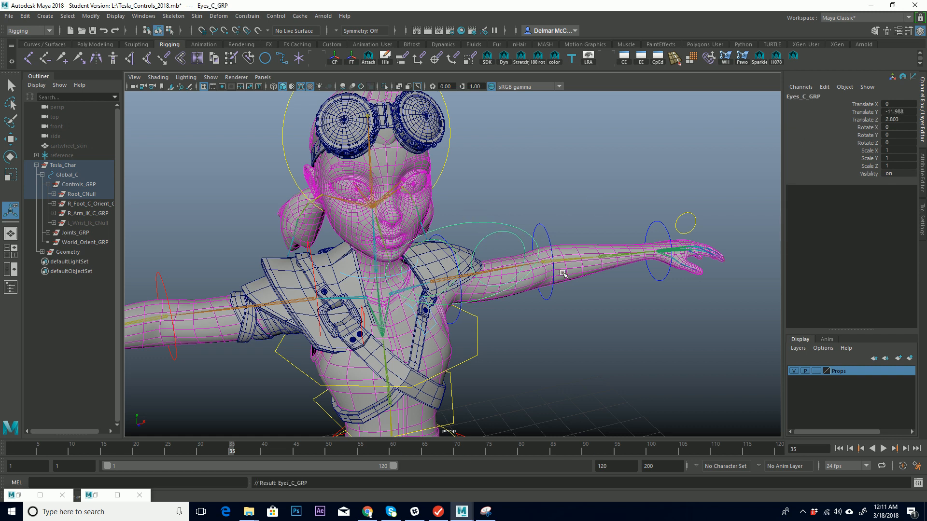
key(f)
key(Up)
key(Up)
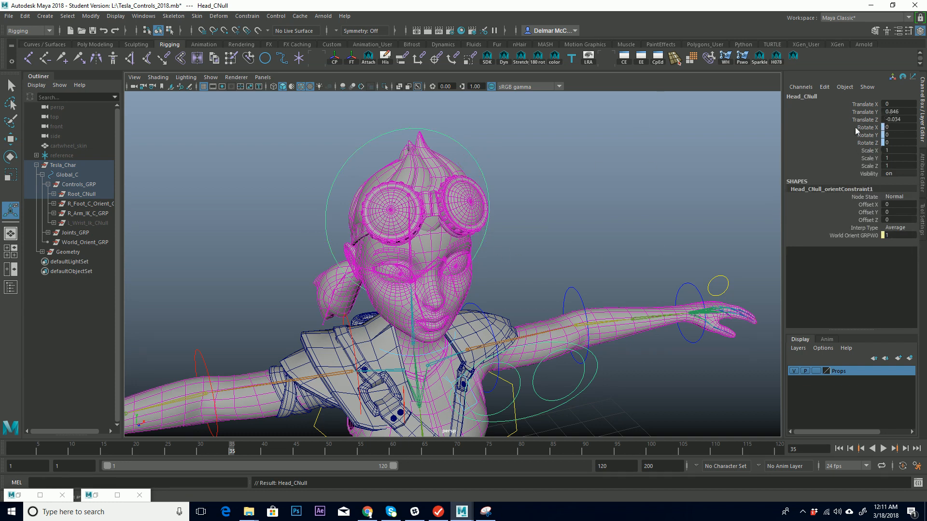
alt+drag(679, 232, 605, 194)
alt+middle_drag(463, 184, 551, 200)
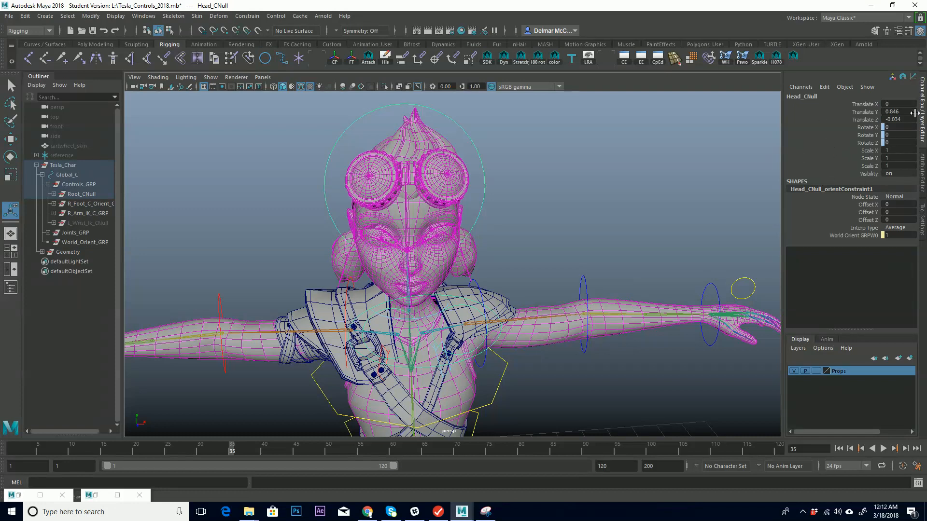
Lock and hide all channels of the Head_CNull group above the head control.
drag(870, 106, 874, 174)
right_click(872, 160)
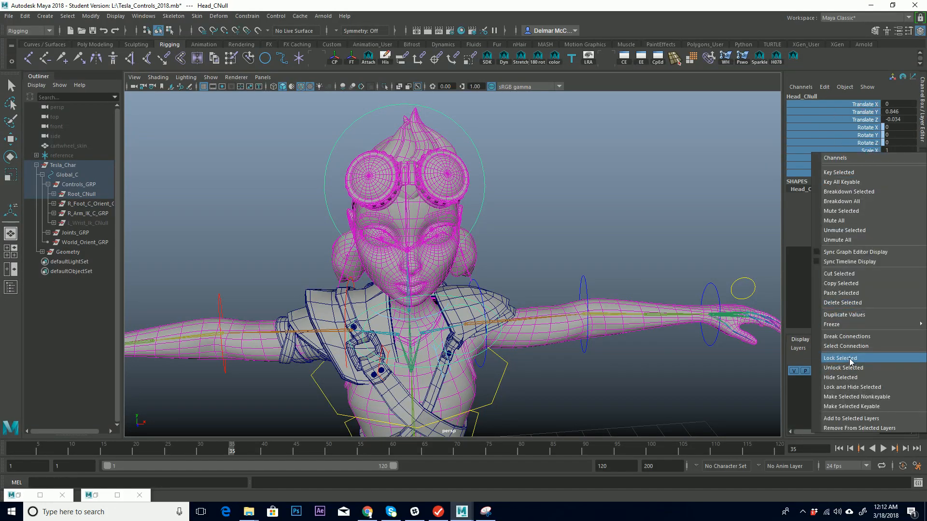
click(863, 383)
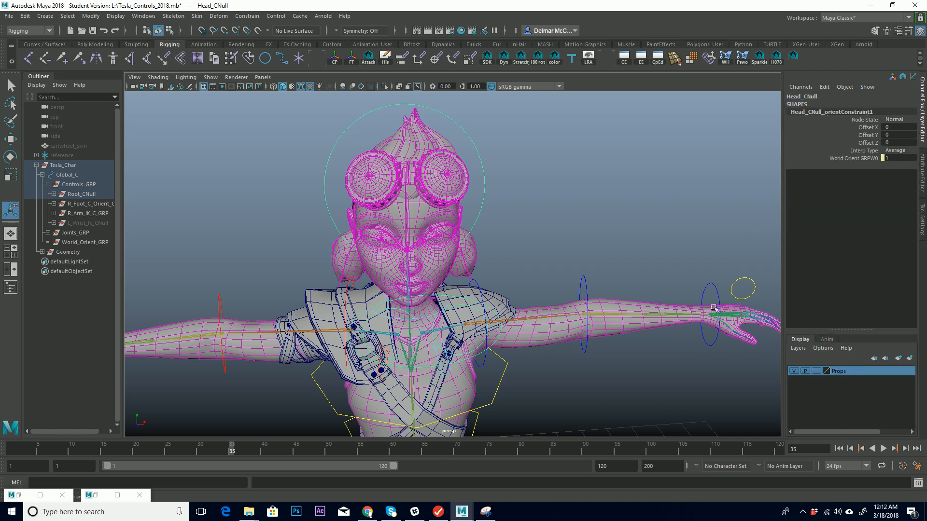
Select the Head_CNull group above the head control and open the Channel Control editor for it.
click(531, 146)
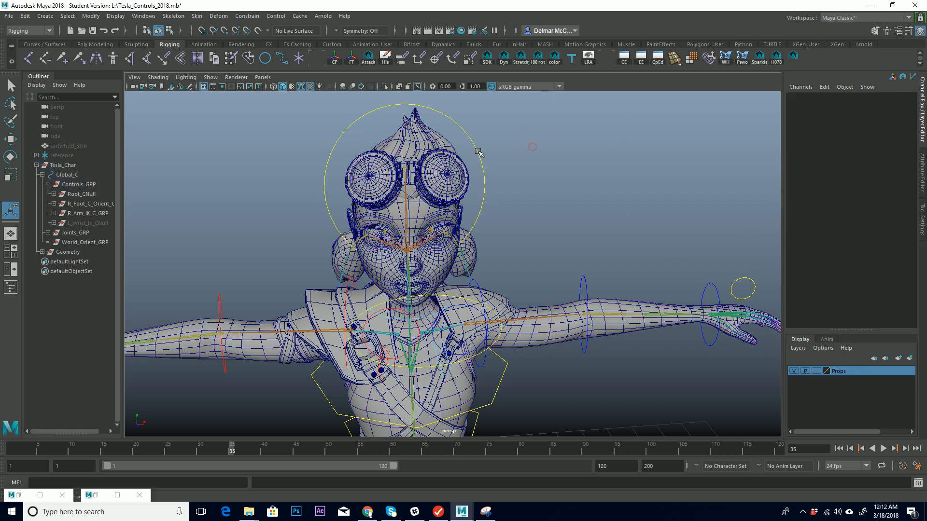
click(481, 151)
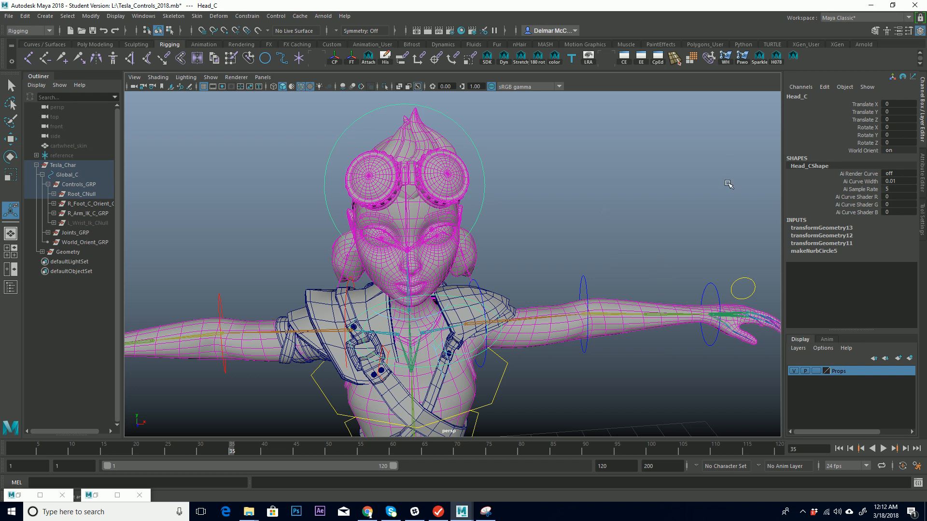
click(502, 167)
drag(475, 168, 503, 170)
key(Up)
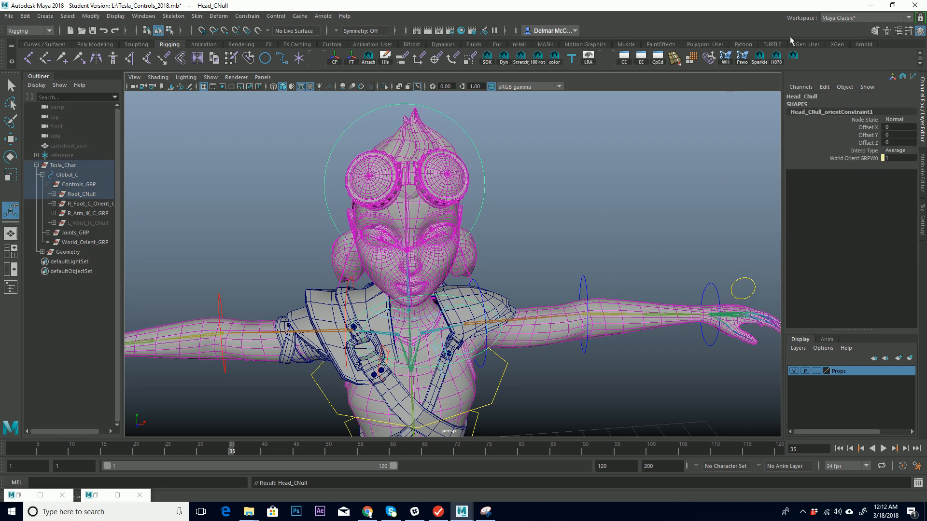
click(827, 89)
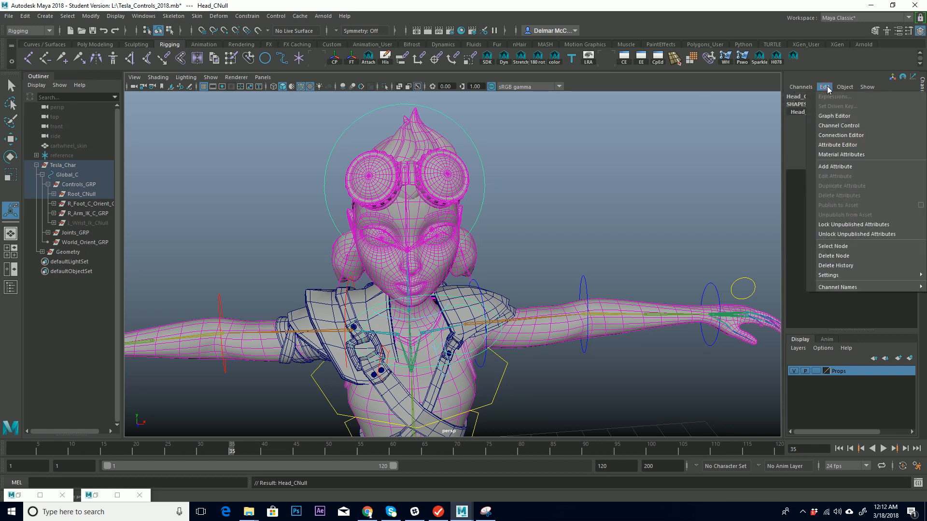
click(851, 126)
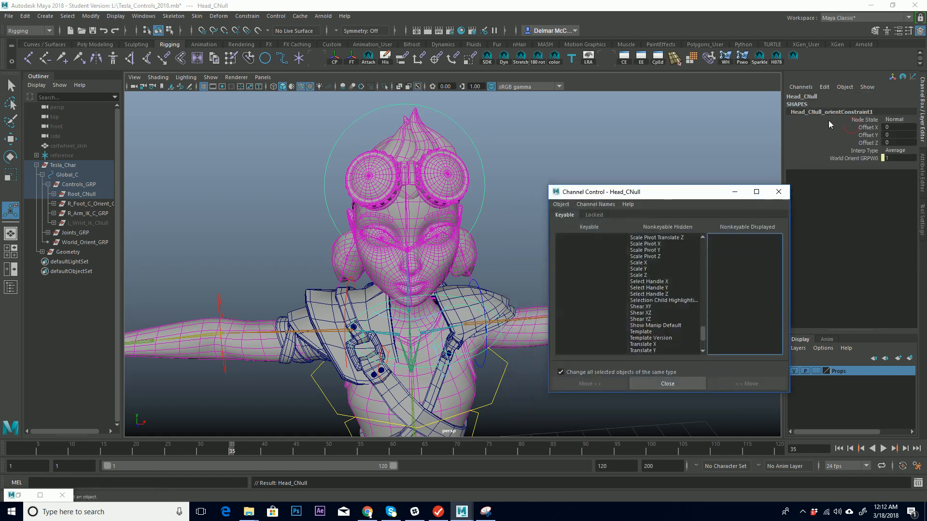
Make Head_CNull's Translate X, Y and Z channels keyable again in Channel Control.
drag(684, 193, 688, 161)
drag(553, 150, 506, 125)
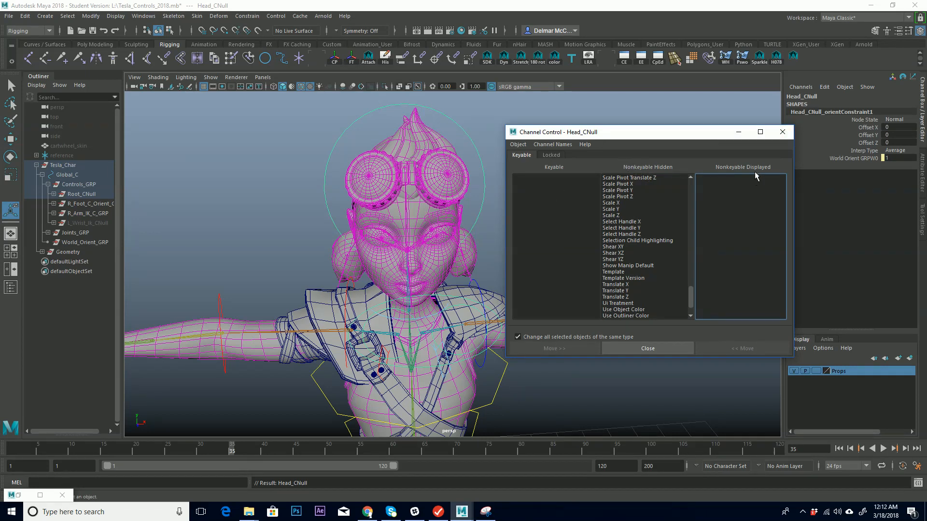
click(551, 155)
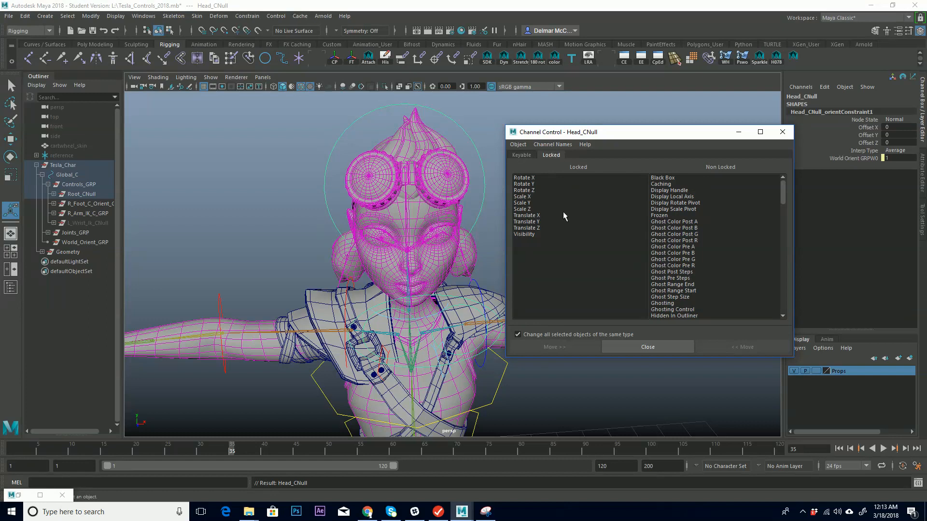
drag(628, 128, 615, 120)
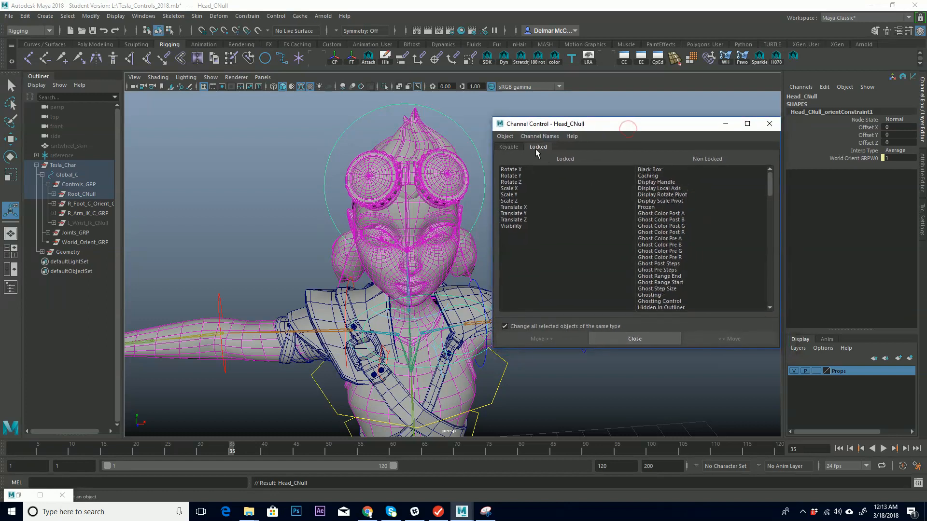
click(510, 147)
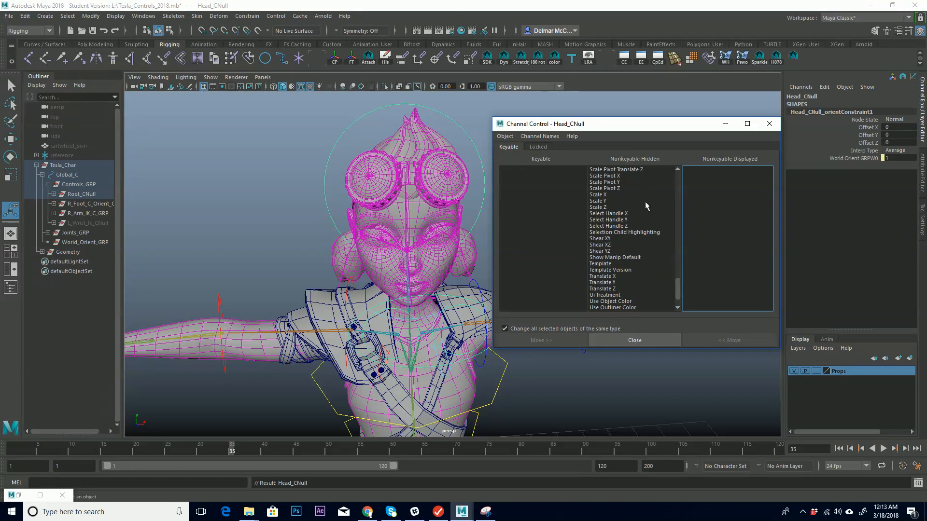
scroll(678, 289, down, 1)
drag(679, 290, 682, 303)
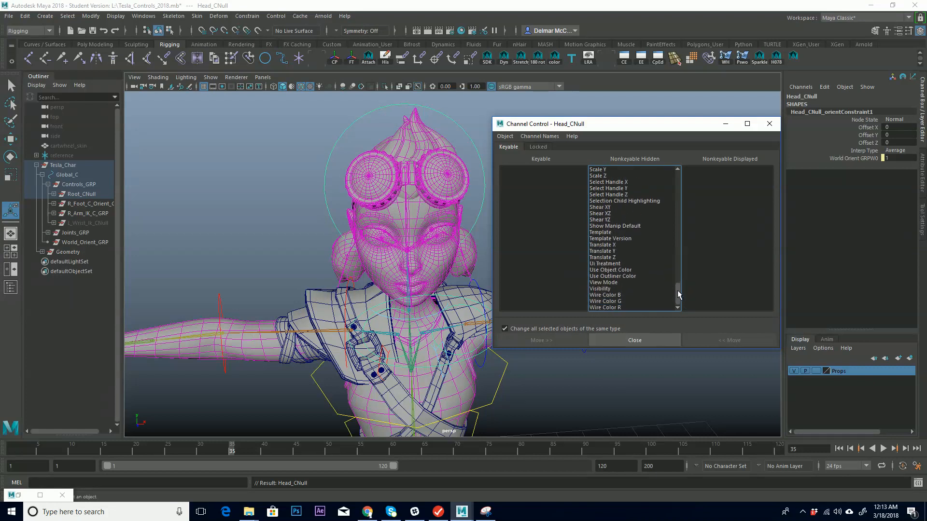
drag(601, 244, 611, 257)
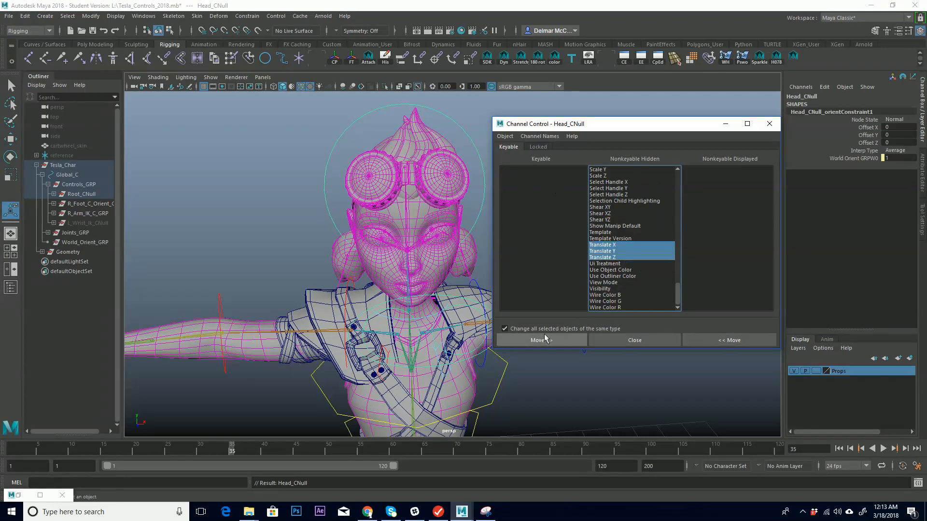
click(742, 340)
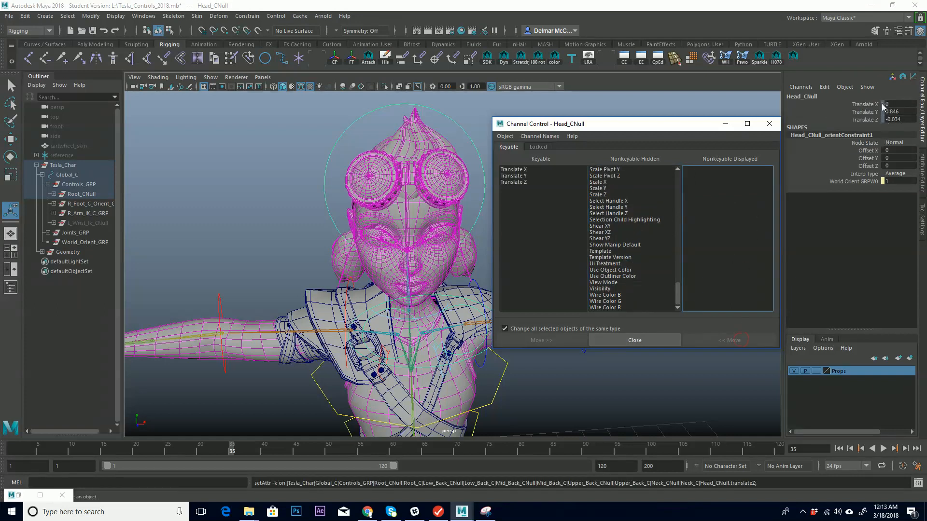
Unlock Head_CNull's Translate X, Y and Z channels.
click(539, 147)
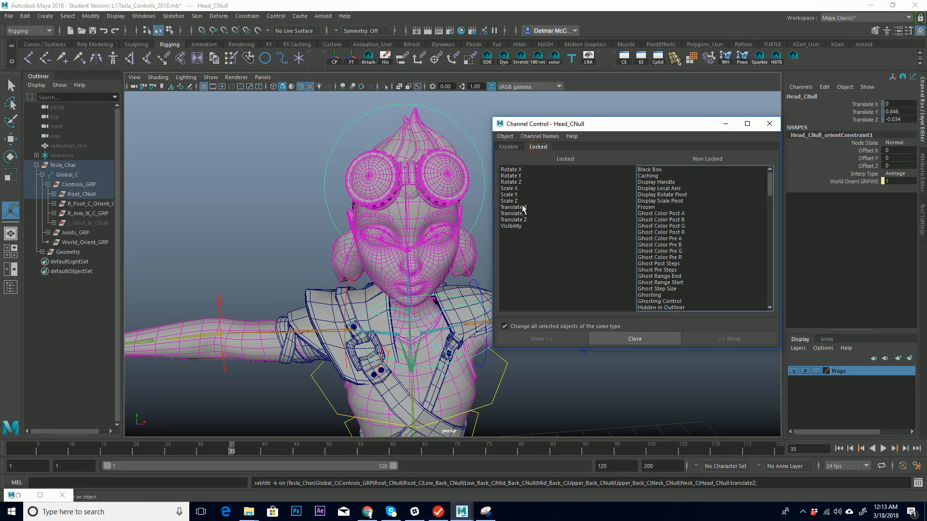
drag(524, 209, 526, 220)
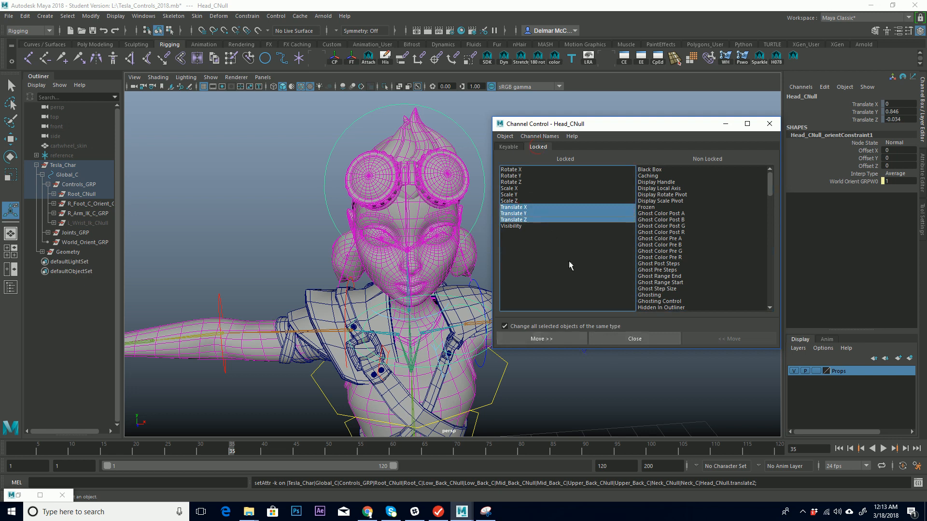
click(565, 339)
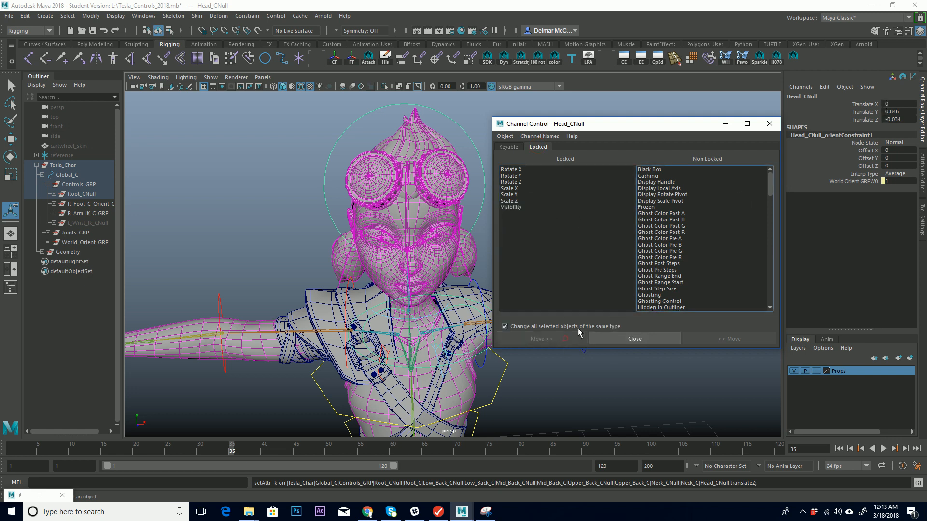
drag(864, 104, 870, 120)
right_click(874, 111)
right_click(874, 113)
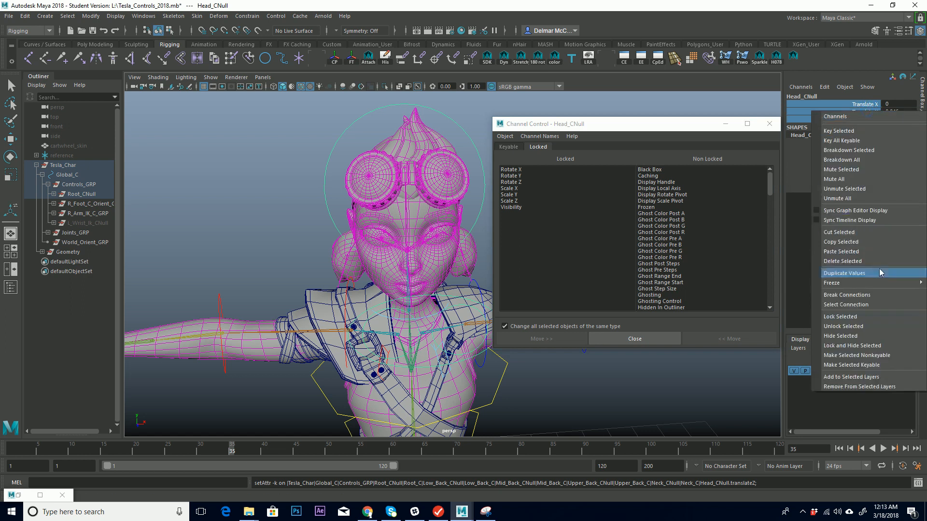
click(862, 327)
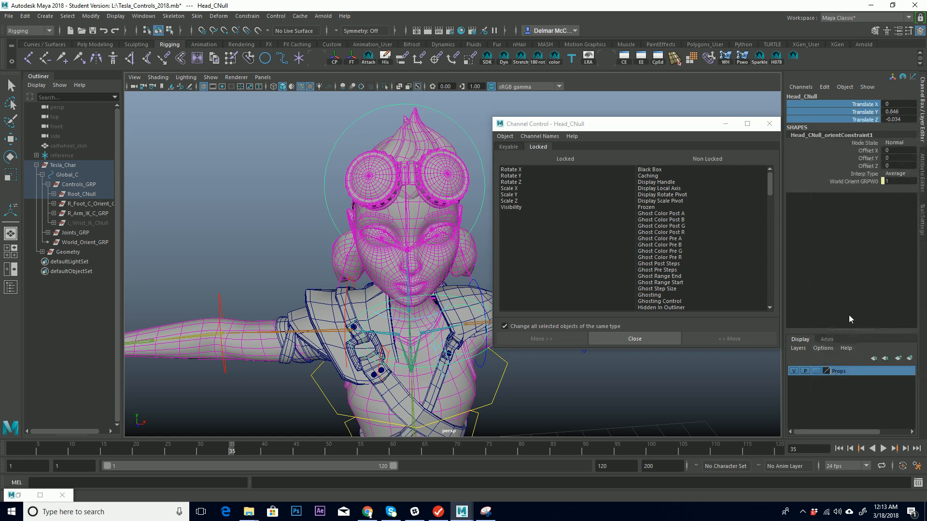
Move Head_CNull's Translate X, Y and Z channels back to nonkeyable hidden.
drag(645, 127, 631, 136)
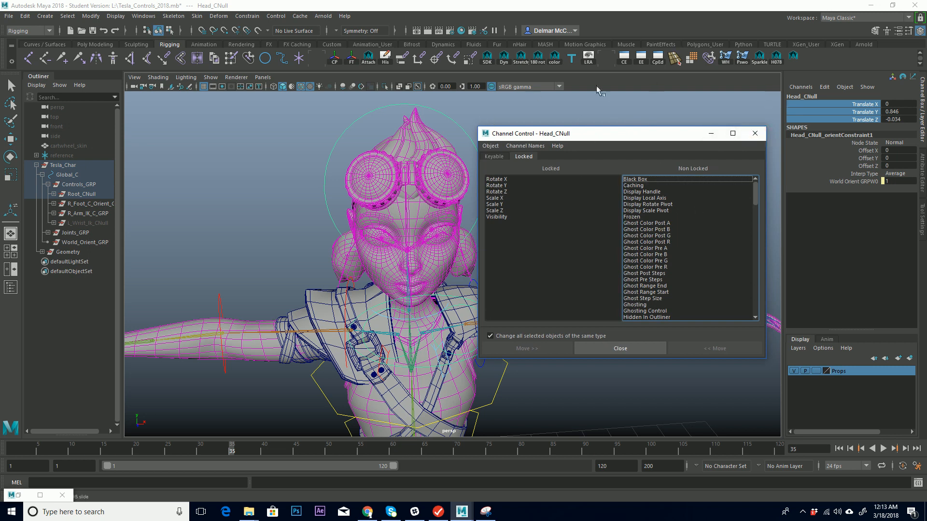
click(497, 157)
drag(660, 308, 665, 293)
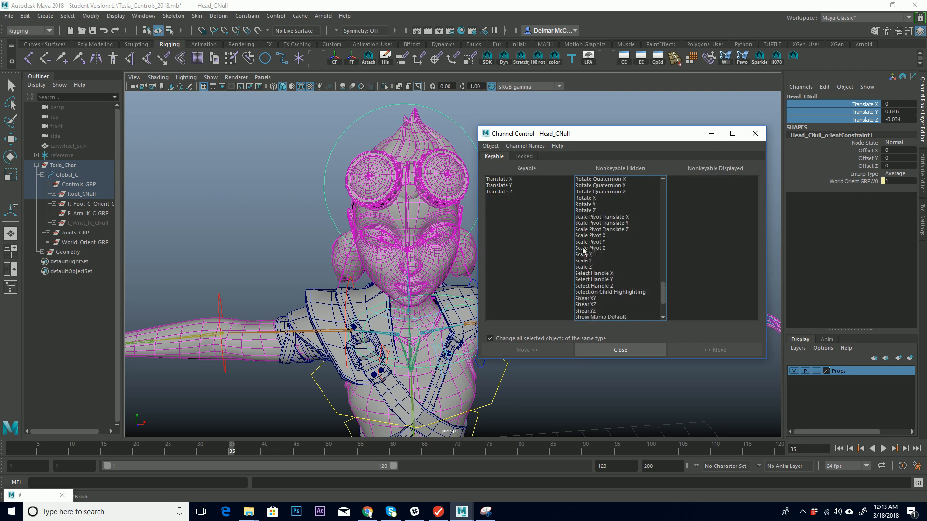
drag(589, 258, 596, 271)
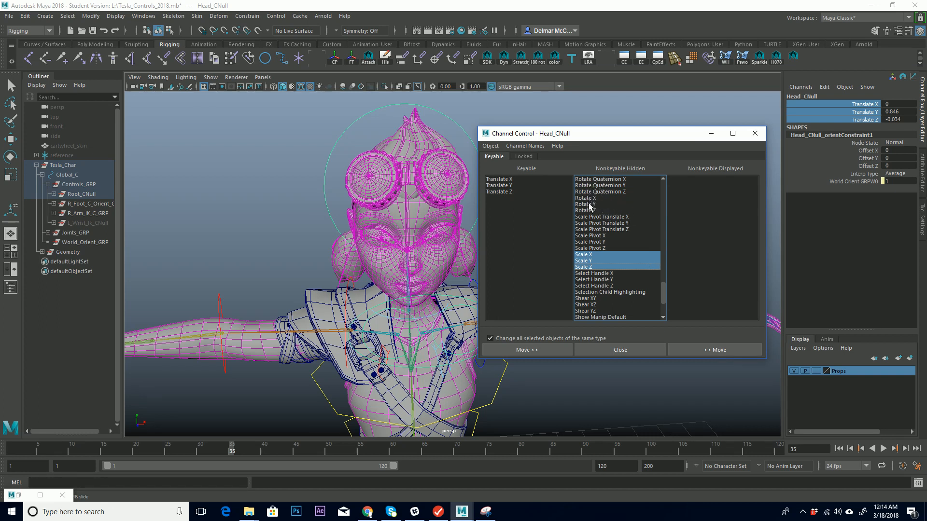
click(603, 211)
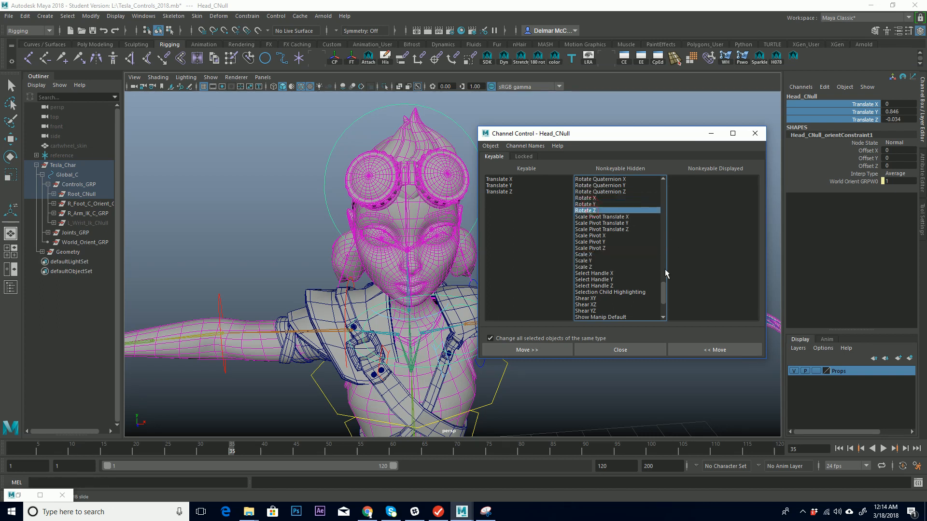
drag(665, 292, 660, 289)
drag(497, 179, 499, 191)
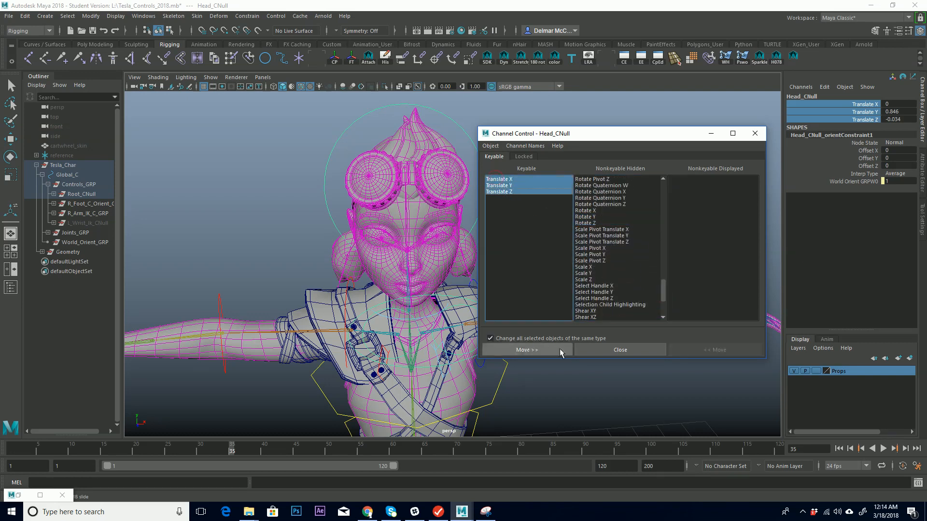
click(544, 350)
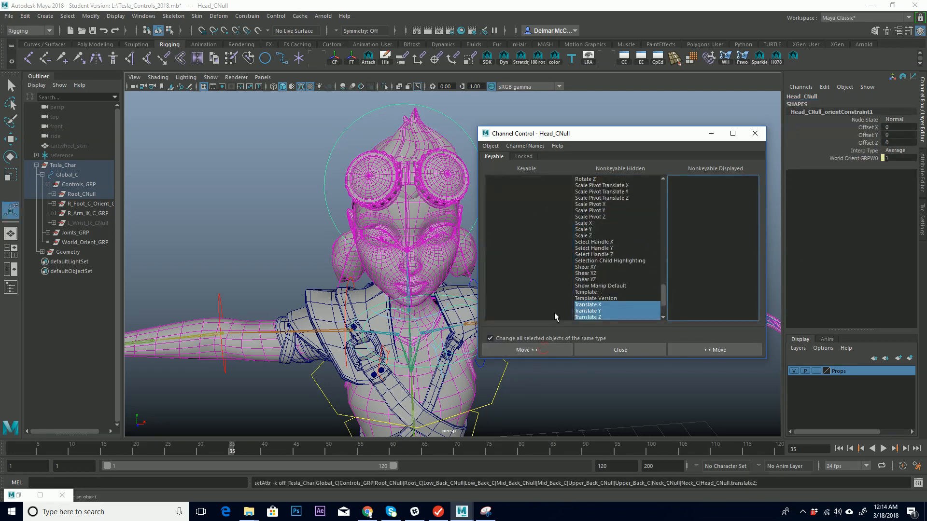
Lock Head_CNull's Translate X, Y and Z channels again and close Channel Control.
click(523, 156)
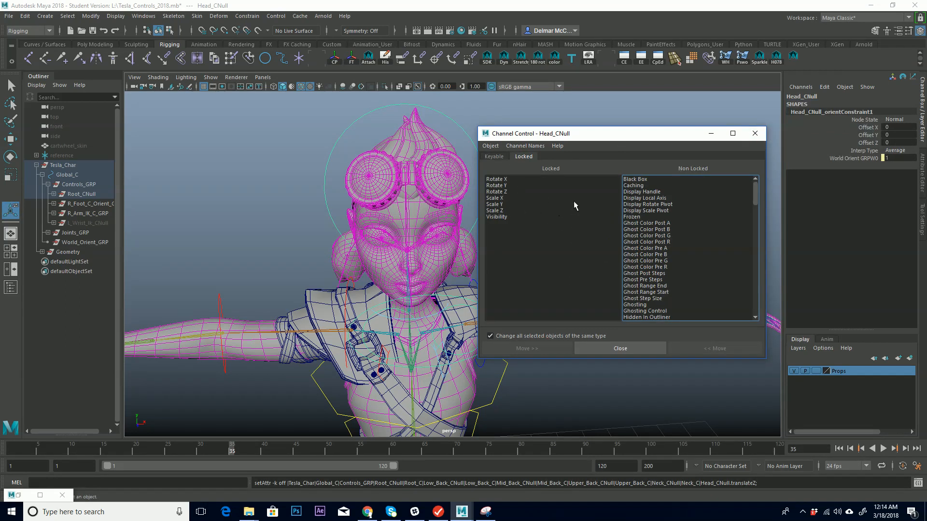
drag(756, 200, 776, 315)
drag(643, 261, 646, 274)
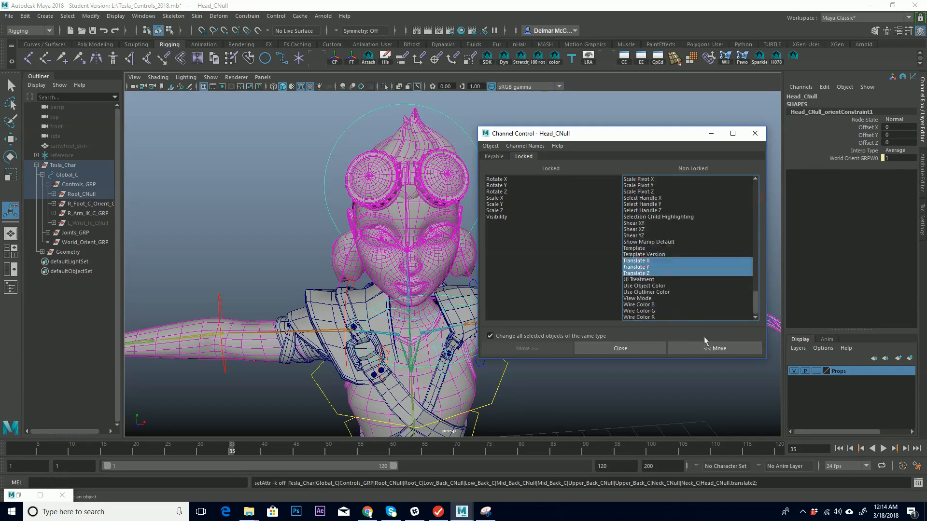
click(714, 348)
click(711, 133)
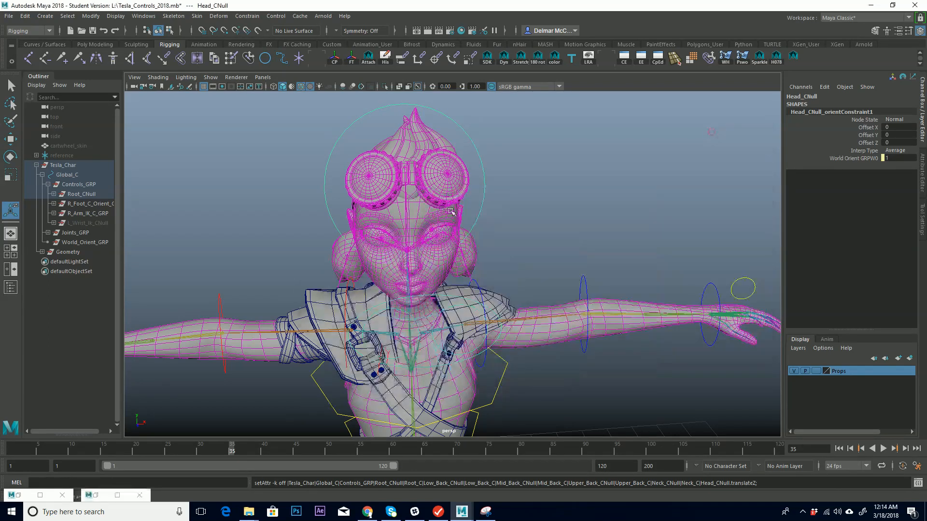
Collapse the Tesla_Char hierarchy in the outliner, then select the Tesla_Char group and frame it.
alt+middle_drag(632, 209, 613, 160)
alt+right_drag(613, 160, 540, 229)
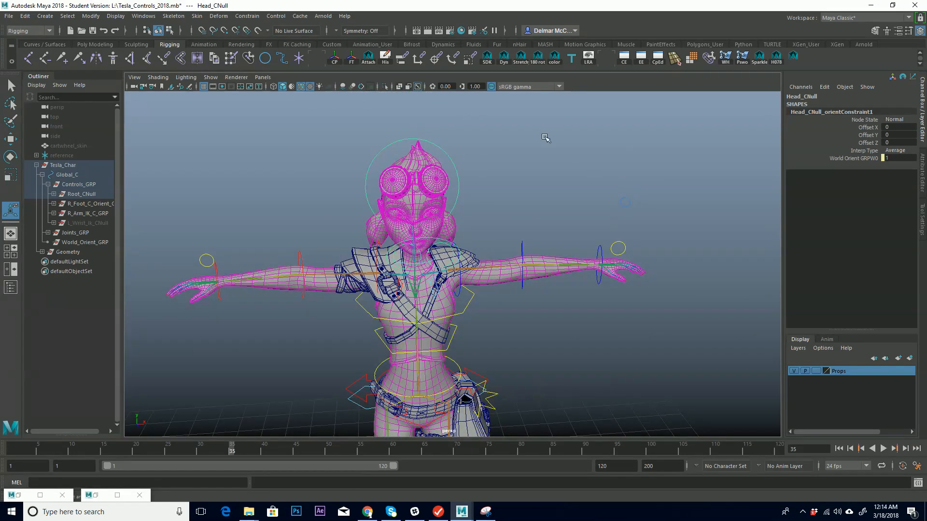
alt+middle_drag(547, 280, 567, 244)
alt+drag(566, 244, 594, 271)
click(36, 165)
alt+middle_drag(269, 225, 400, 205)
alt+right_drag(400, 205, 331, 260)
alt+drag(331, 261, 539, 291)
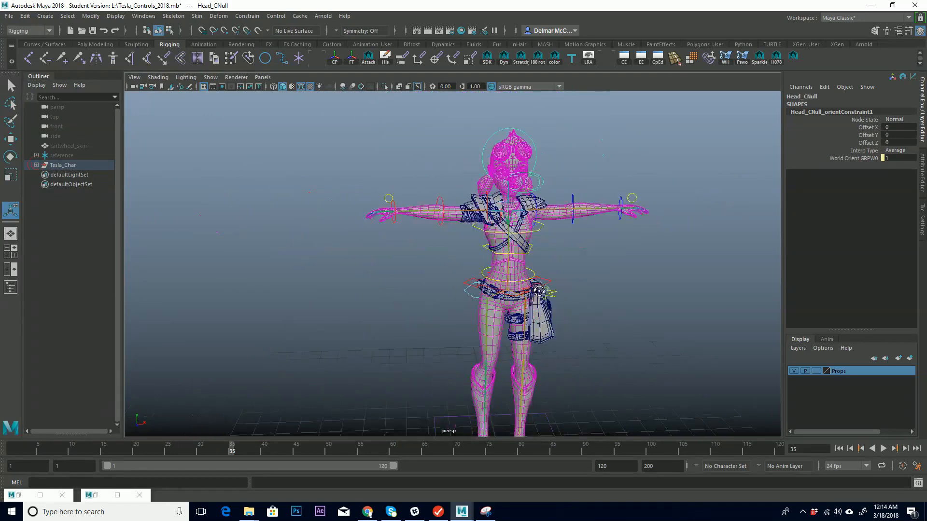
alt+drag(480, 280, 481, 231)
alt+middle_drag(504, 246, 481, 249)
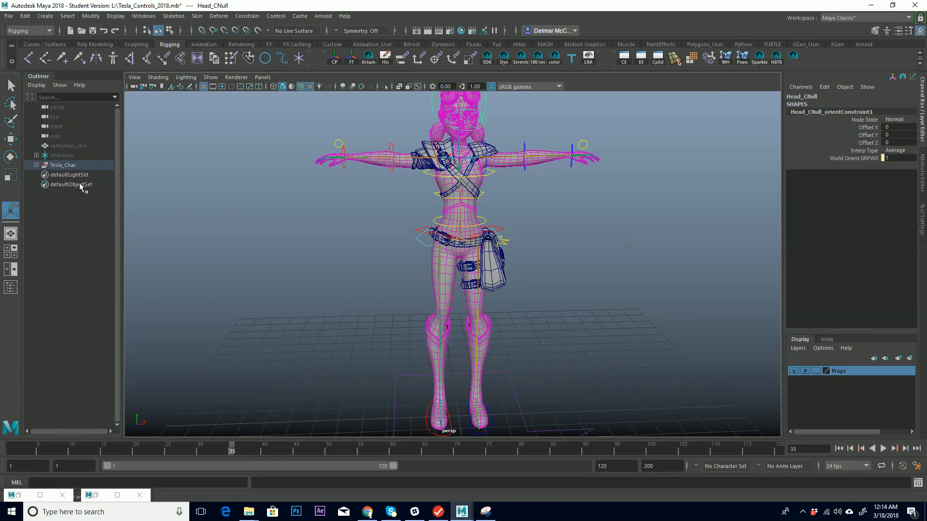
click(69, 165)
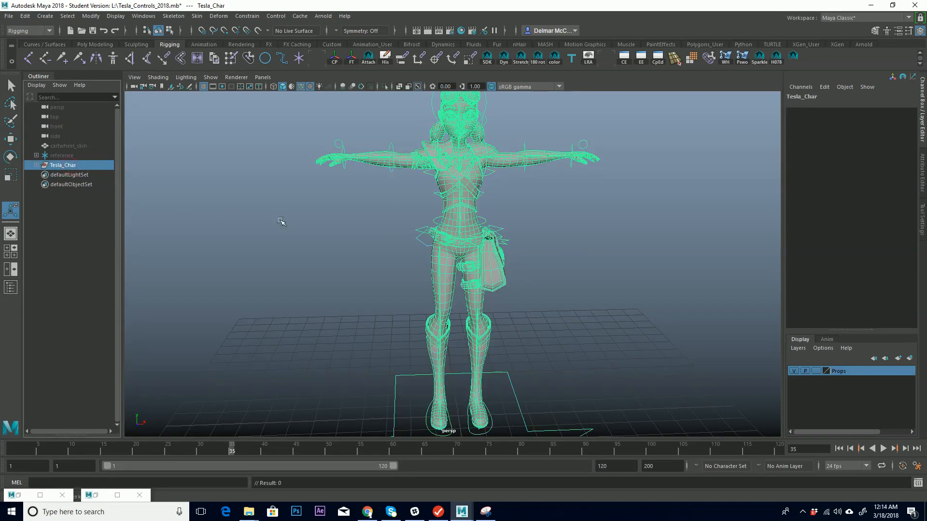
key(f)
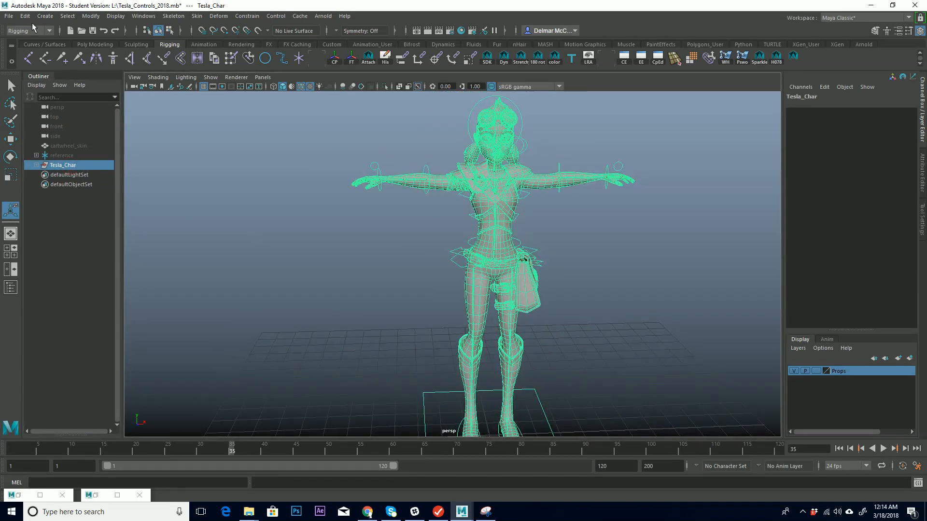
click(9, 16)
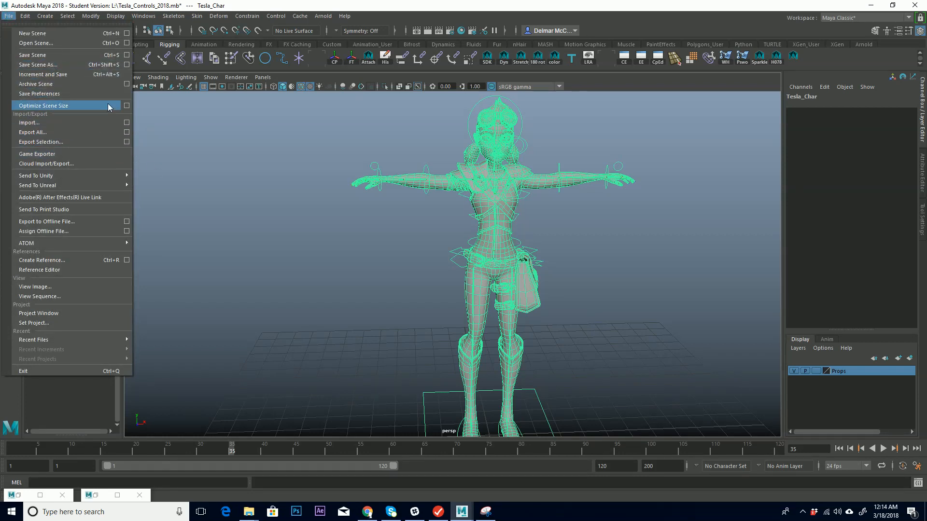
click(486, 5)
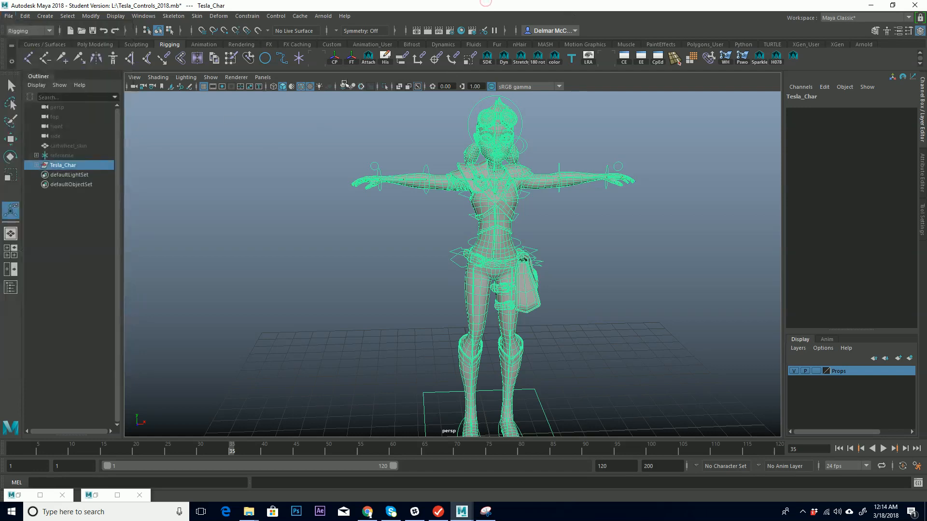
Examine the character rig and its controls from several angles in the viewport.
alt+drag(554, 238, 565, 254)
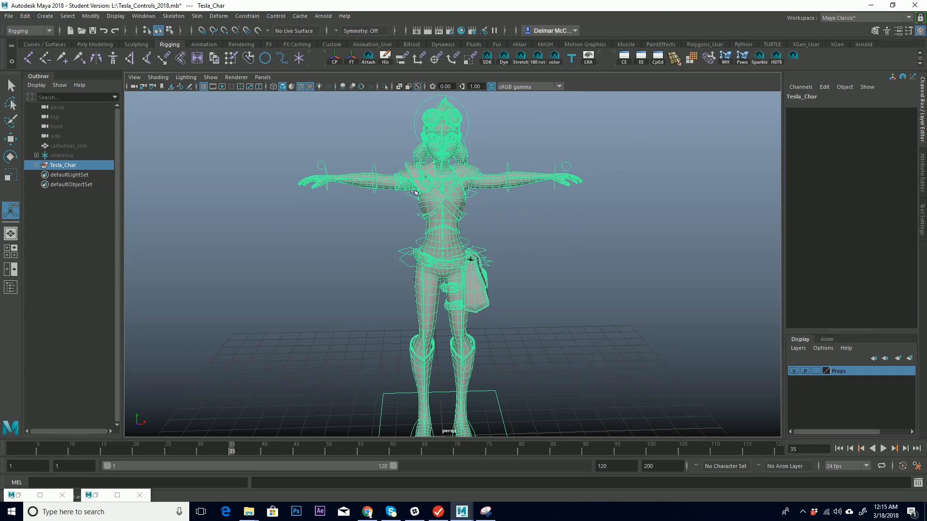
alt+middle_drag(469, 249, 479, 234)
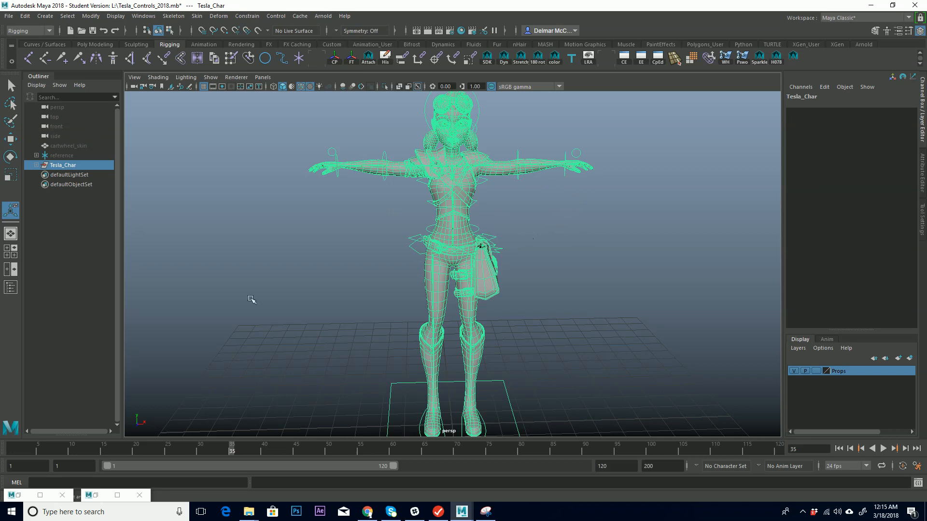
alt+middle_drag(490, 207, 504, 217)
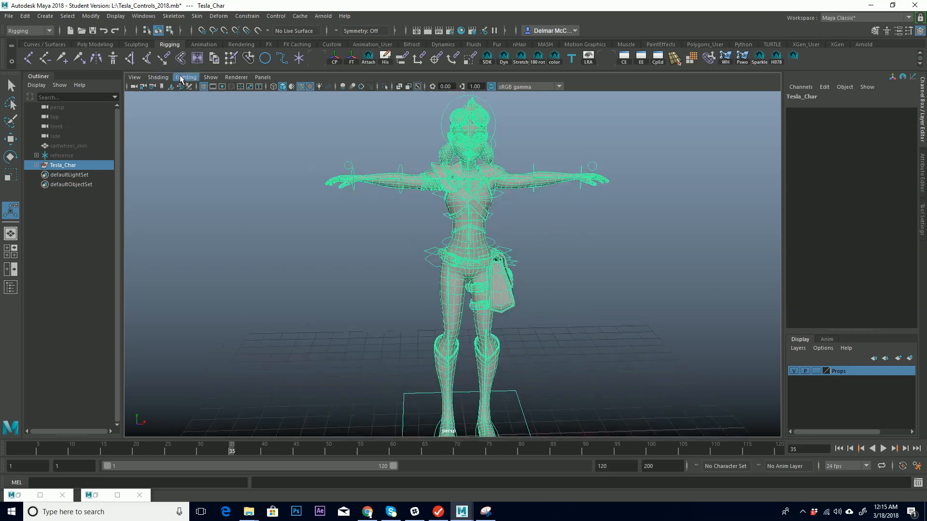
mouse_move(421, 202)
alt+middle_down()
mouse_move(379, 209)
mouse_move(411, 216)
alt+middle_up()
click(527, 244)
alt+right_drag(415, 217, 487, 190)
alt+middle_drag(359, 180, 402, 202)
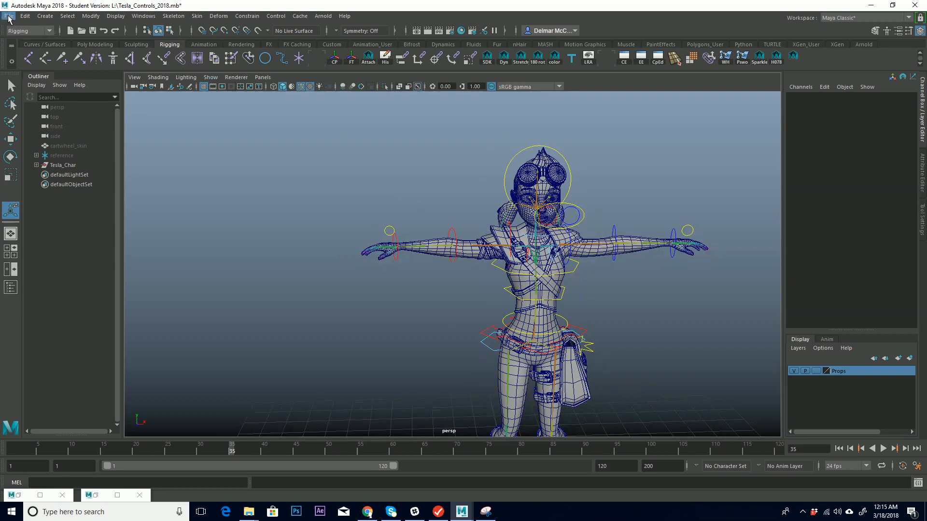
alt+middle_drag(630, 266, 579, 235)
mouse_move(601, 285)
alt+mouse_down()
mouse_move(550, 280)
mouse_move(609, 281)
alt+mouse_up()
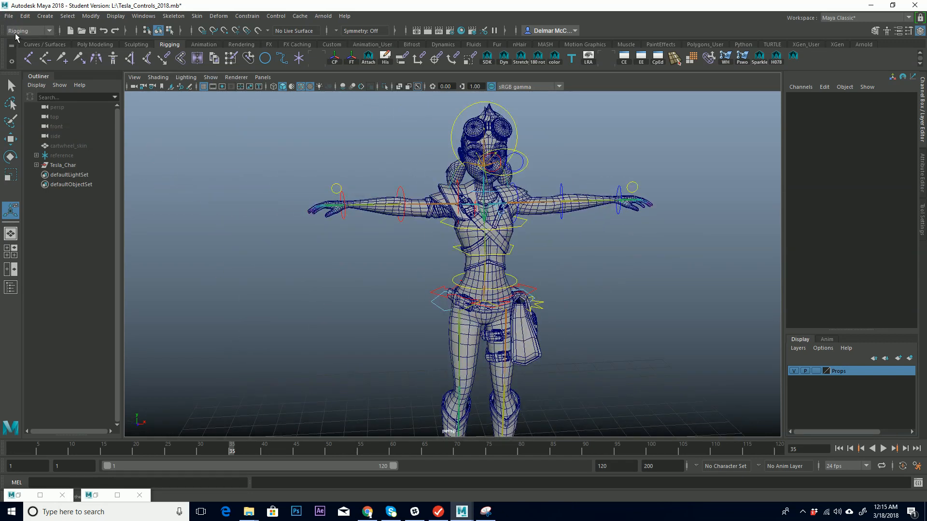
Open the recent file Tesla_Complete_2018.mb without saving changes to the current scene.
click(8, 16)
mouse_move(100, 341)
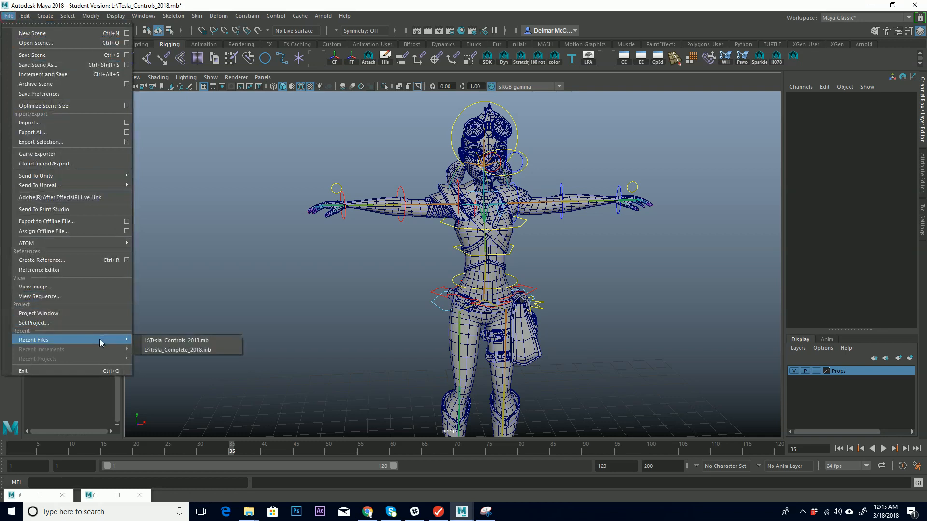
click(190, 350)
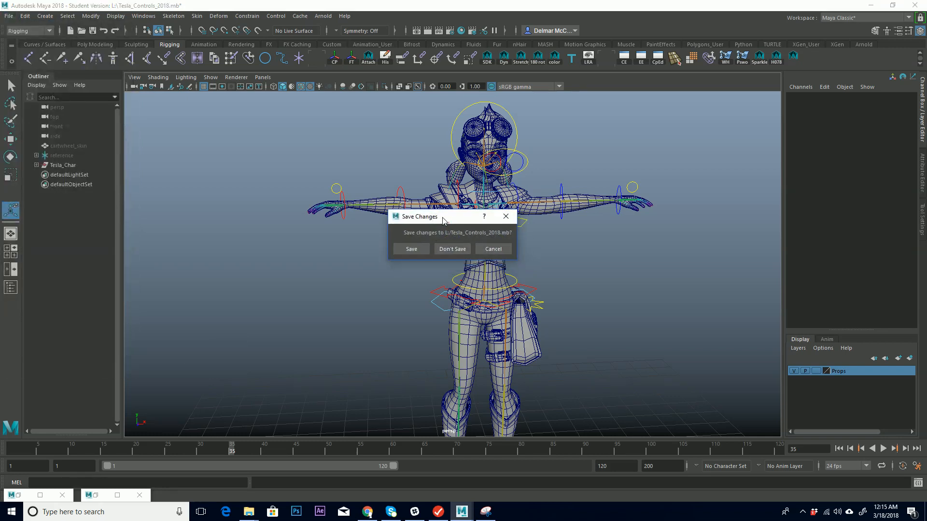
click(447, 244)
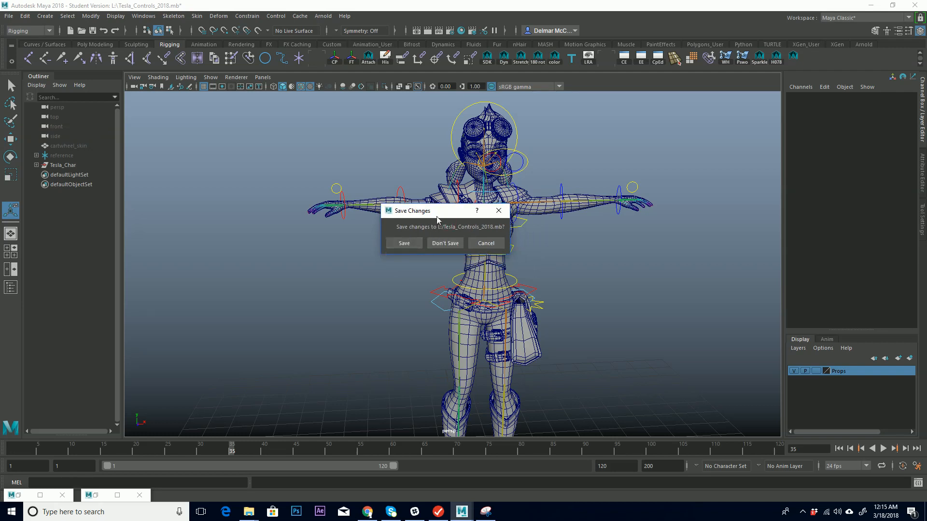
drag(440, 217, 433, 204)
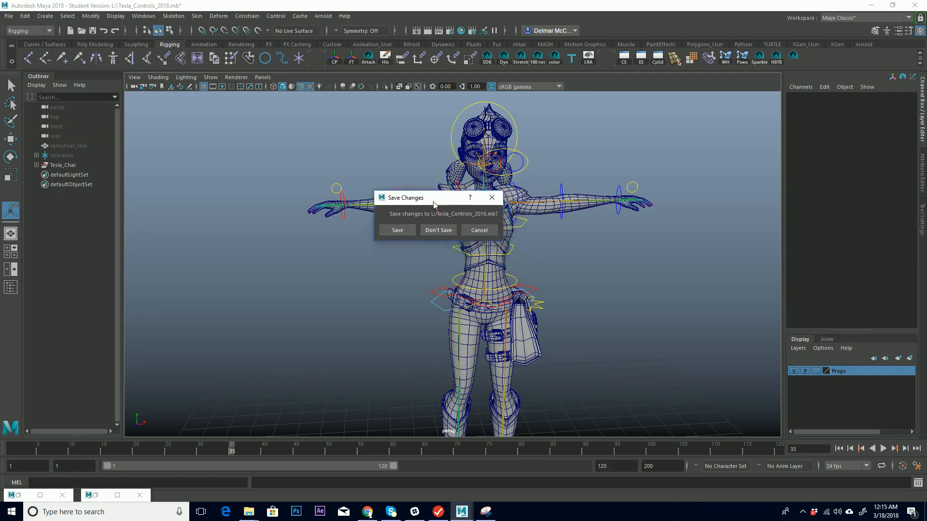
click(441, 234)
click(442, 264)
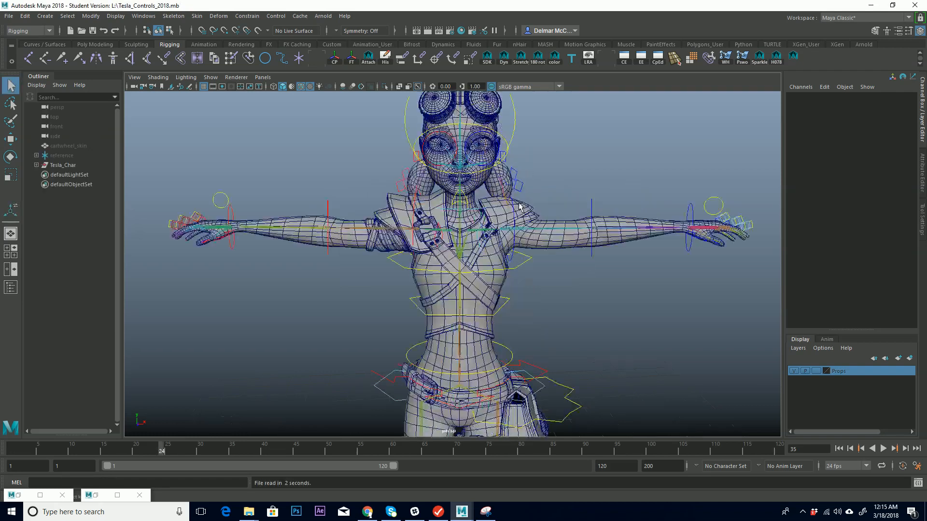
Test rotating the left shoulder FK control, undoing each rotation.
alt+middle_drag(425, 226, 448, 256)
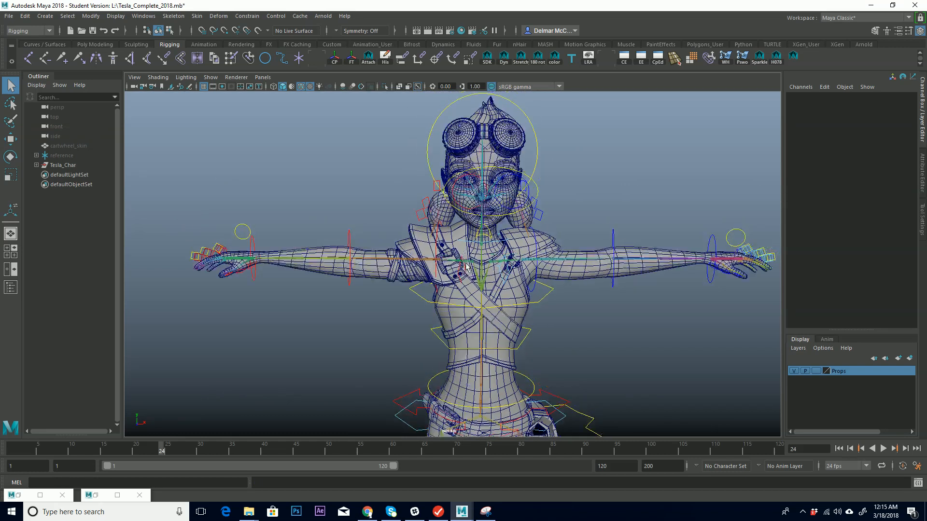
scroll(437, 256, up, 3)
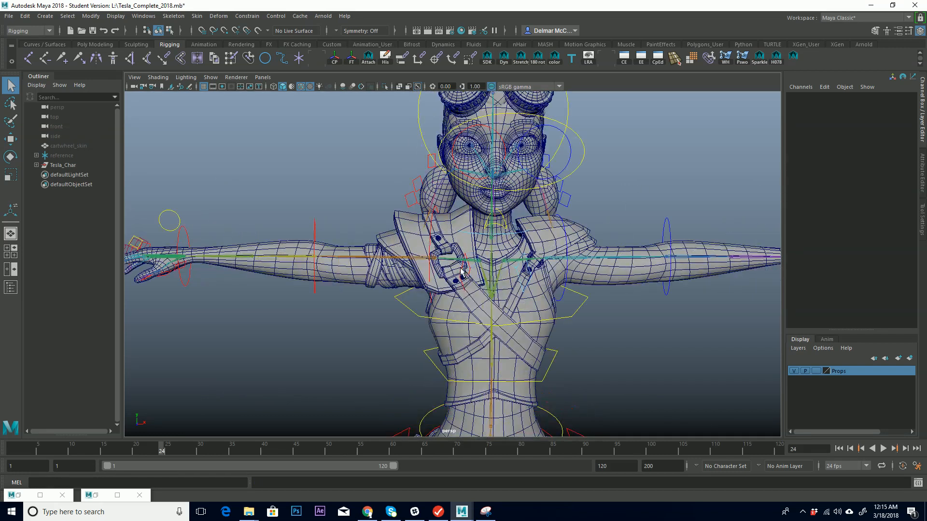
click(461, 272)
key(e)
drag(484, 241, 502, 231)
key(ctrl+z)
click(563, 225)
drag(570, 223, 560, 218)
key(ctrl+z)
alt+middle_drag(561, 212, 565, 239)
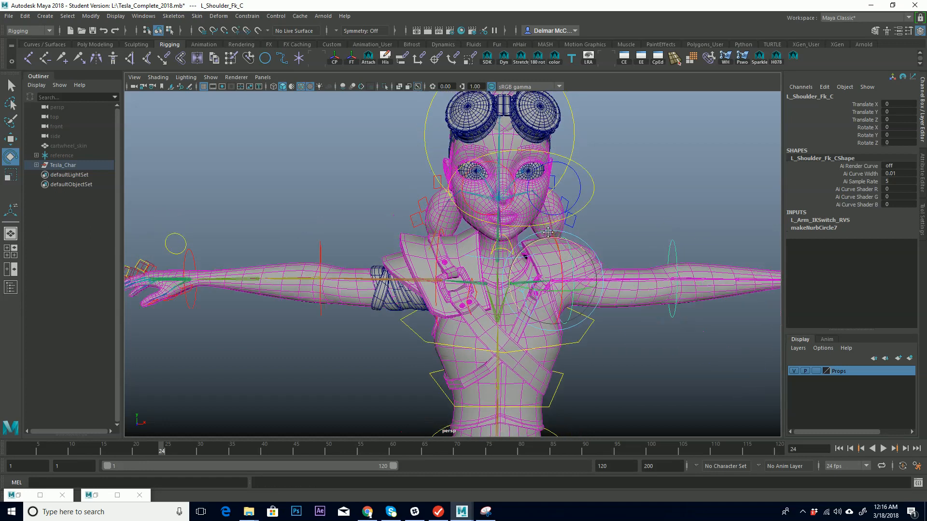
Test moving the eyes control, then undo the moves.
alt+right_drag(565, 239, 528, 236)
alt+drag(599, 237, 512, 210)
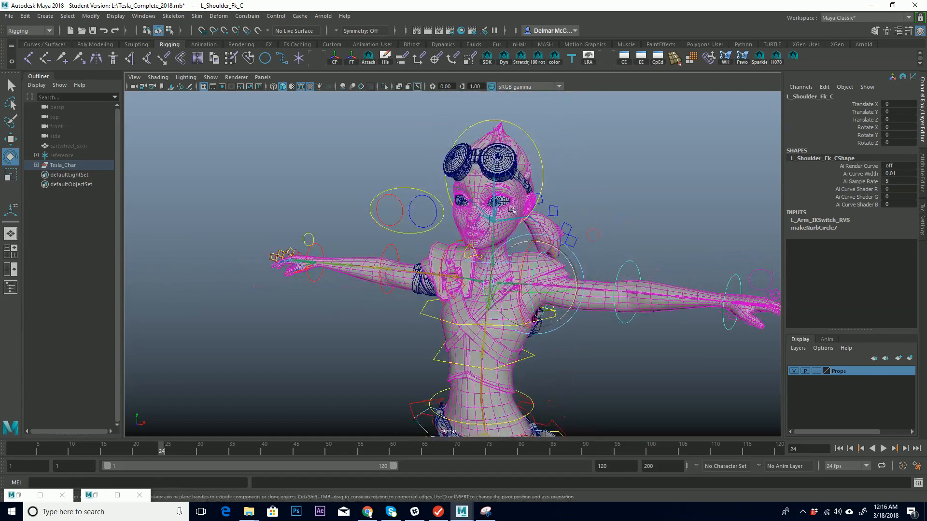
click(411, 188)
key(w)
drag(421, 216, 408, 199)
key(ctrl+z)
key(ctrl+z)
key(ctrl+z)
key(ctrl+z)
key(ctrl+z)
key(ctrl+z)
key(ctrl+z)
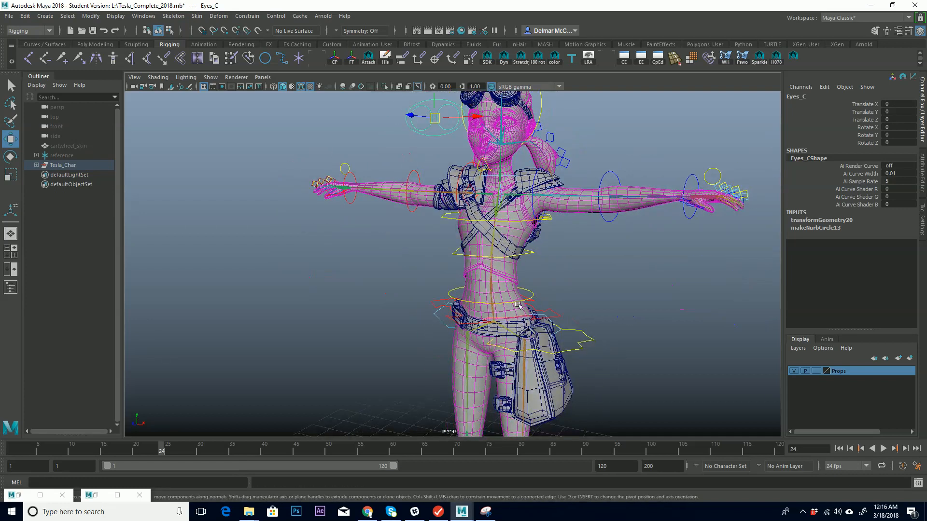
Inspect the completed rig's controls around the torso, hips and legs from different angles.
alt+middle_drag(515, 298, 542, 201)
alt+right_drag(542, 201, 493, 238)
alt+drag(477, 256, 446, 259)
alt+middle_drag(433, 295, 423, 273)
alt+right_drag(422, 273, 573, 236)
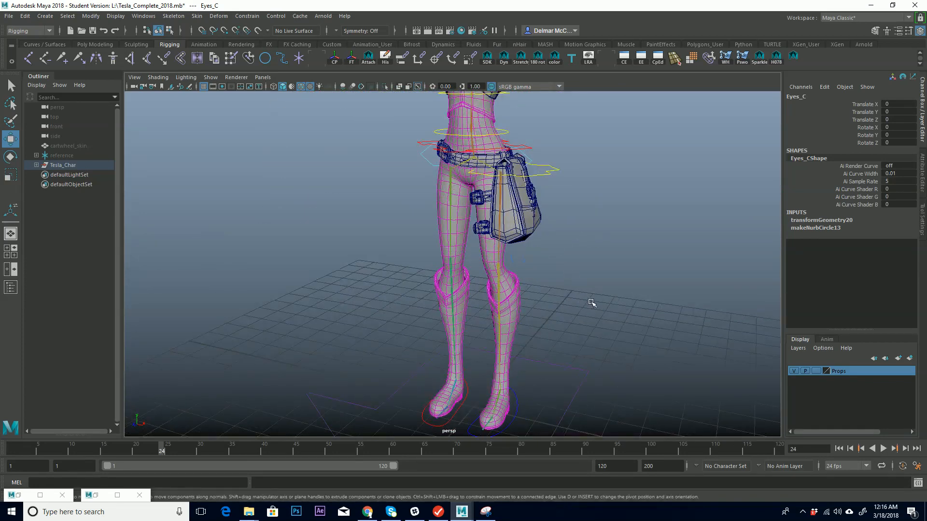
alt+right_drag(548, 225, 536, 280)
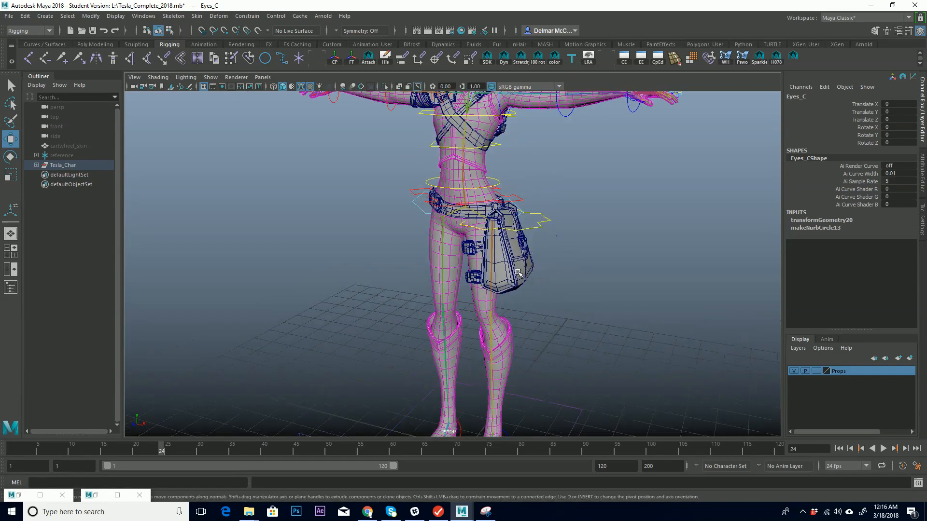
alt+middle_drag(575, 202, 598, 240)
alt+right_drag(599, 240, 654, 220)
alt+drag(611, 235, 631, 231)
alt+middle_drag(531, 217, 528, 269)
alt+right_drag(529, 269, 735, 180)
alt+middle_drag(734, 180, 526, 252)
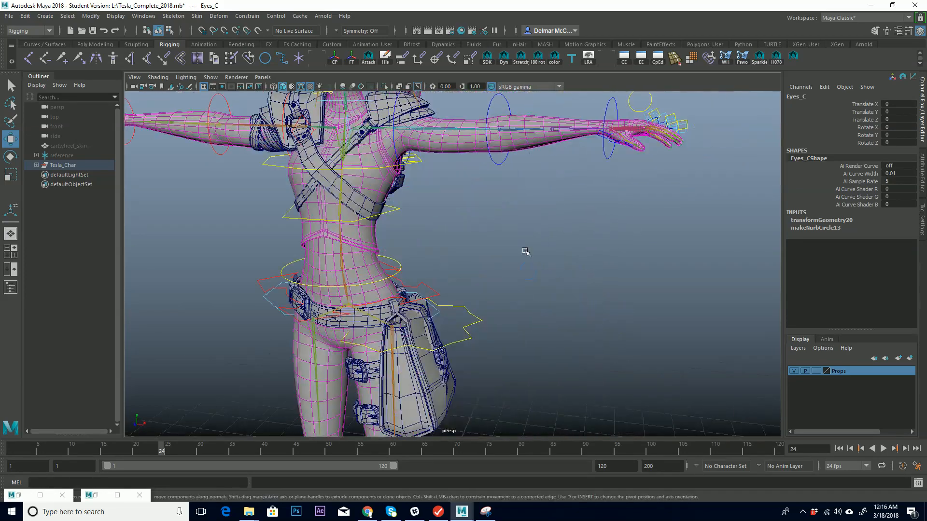
alt+middle_drag(430, 274, 510, 266)
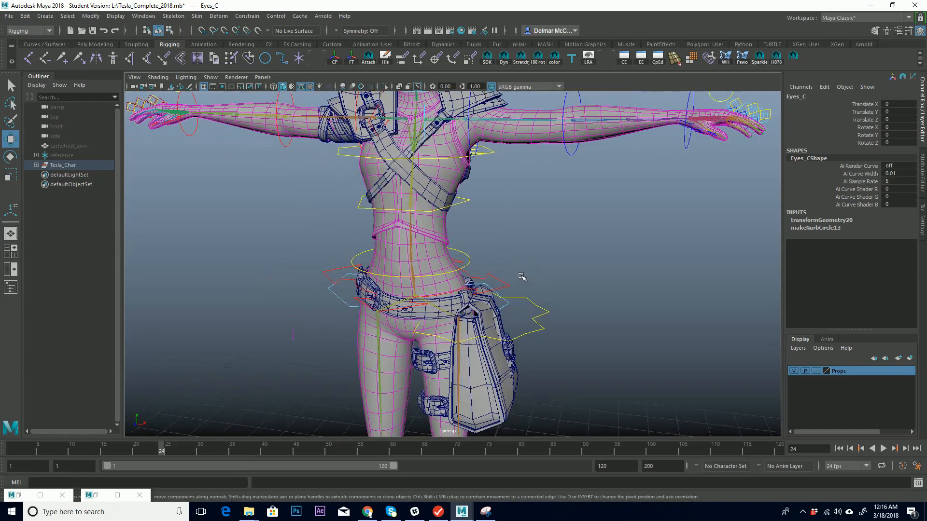
alt+drag(525, 273, 494, 272)
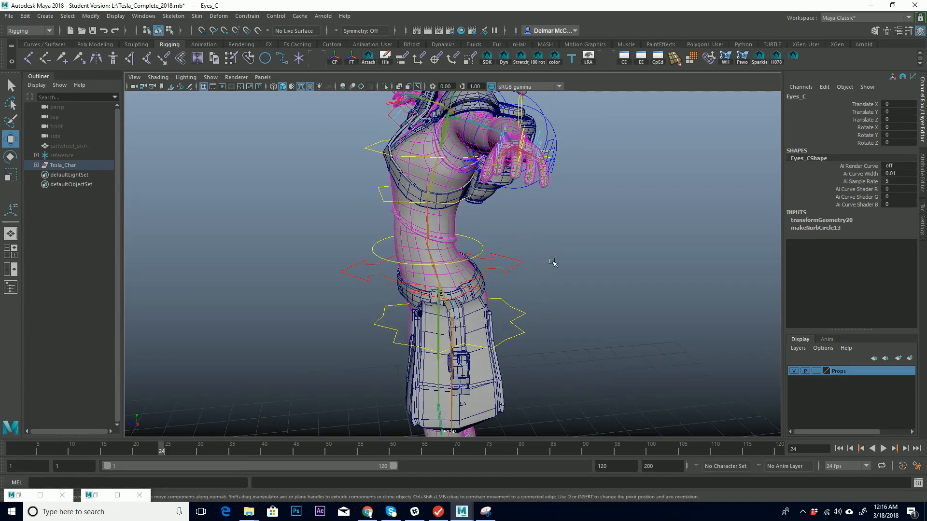
mouse_move(510, 272)
alt+mouse_down()
mouse_move(616, 265)
mouse_move(497, 264)
mouse_move(506, 266)
alt+mouse_up()
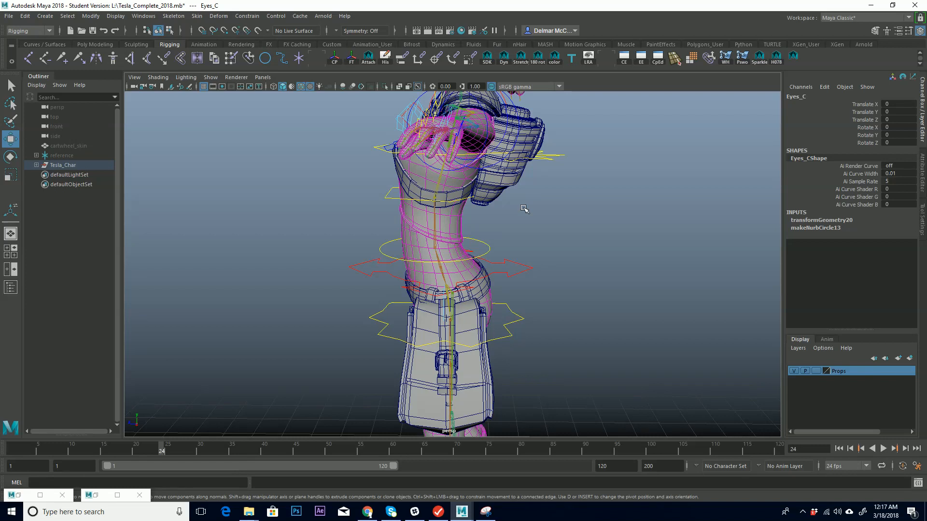
alt+drag(475, 275, 594, 268)
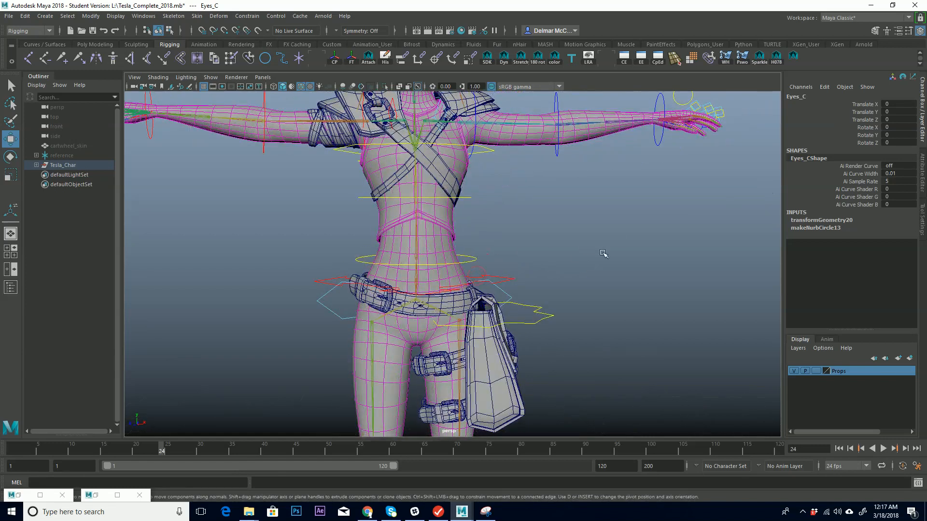
alt+right_drag(602, 253, 544, 277)
alt+middle_drag(544, 277, 543, 314)
alt+drag(540, 313, 532, 306)
click(534, 311)
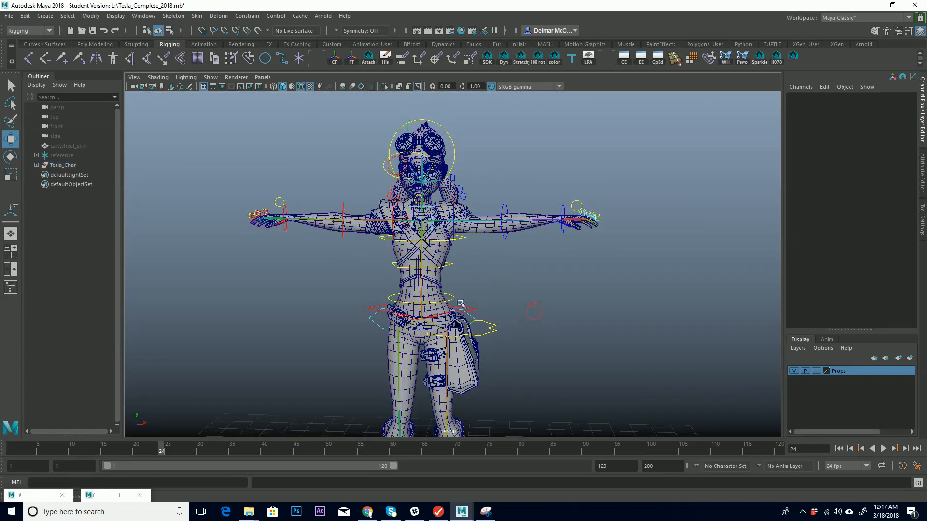
Test moving the root control, then undo the move.
click(482, 309)
drag(428, 309, 452, 312)
key(ctrl+z)
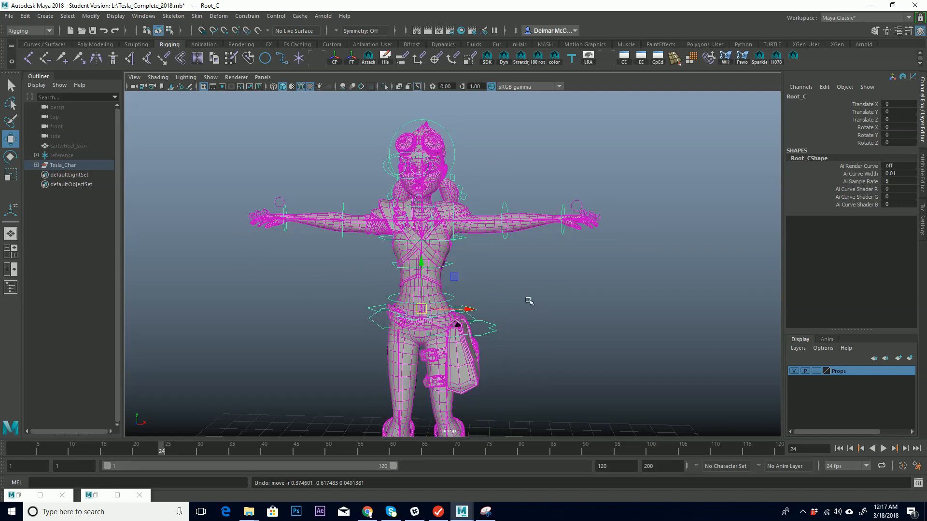
alt+drag(527, 300, 545, 290)
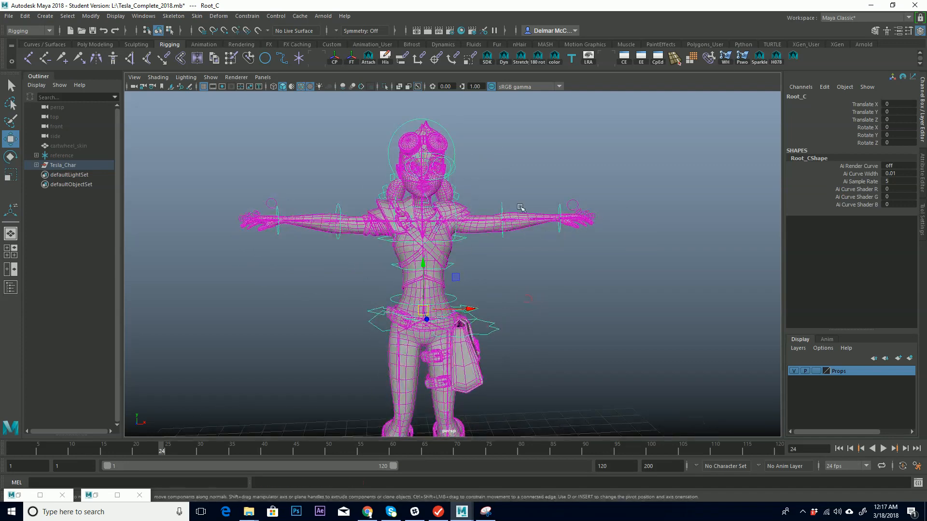
Rotate the left shoulder FK control 15 degrees in Z.
click(456, 210)
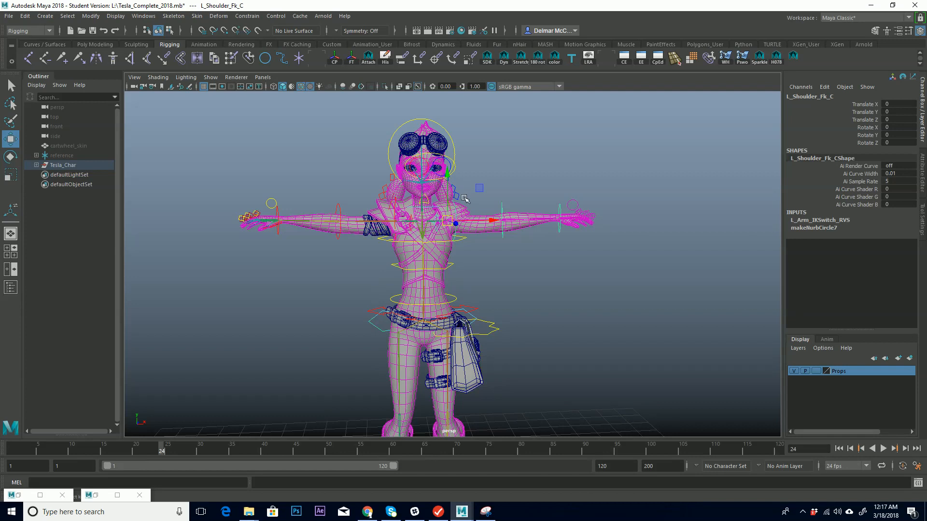
key(e)
drag(471, 191, 451, 177)
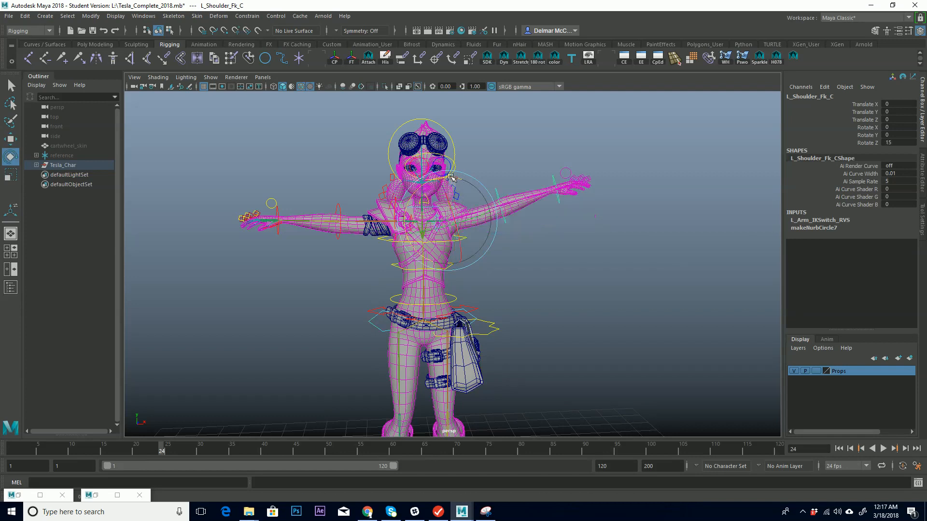
click(479, 158)
Test rotating the left clavicle and left elbow FK controls to raise the forearm.
click(410, 184)
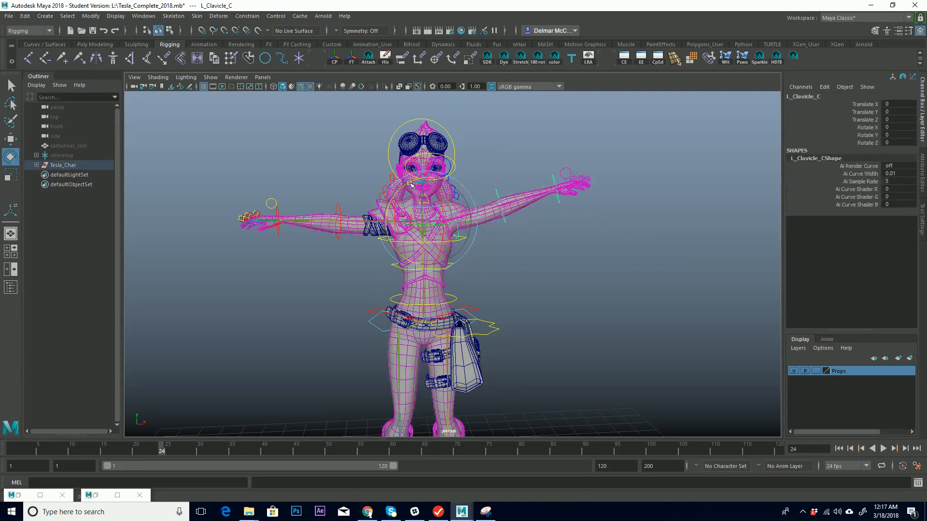
drag(410, 184, 408, 185)
click(499, 197)
alt+drag(500, 197, 479, 177)
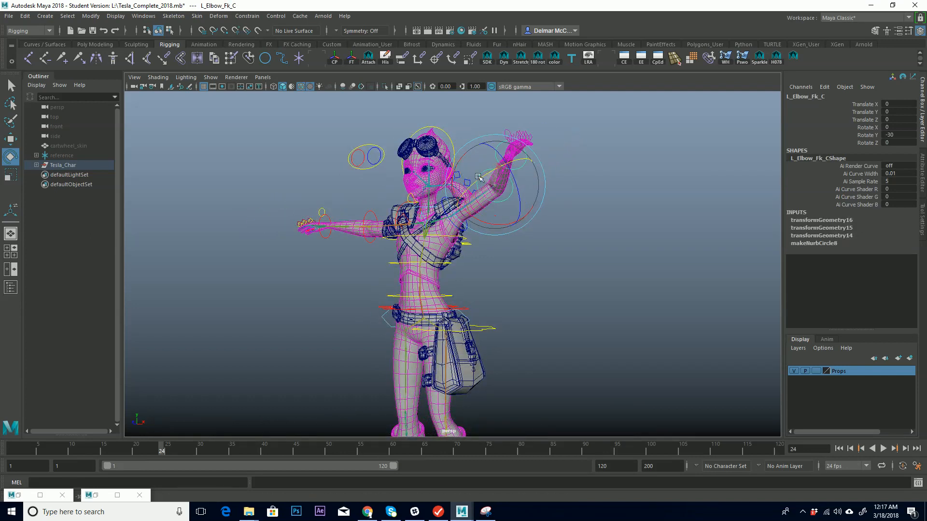
click(566, 199)
click(467, 232)
drag(457, 237, 448, 211)
alt+drag(466, 205, 485, 144)
click(509, 184)
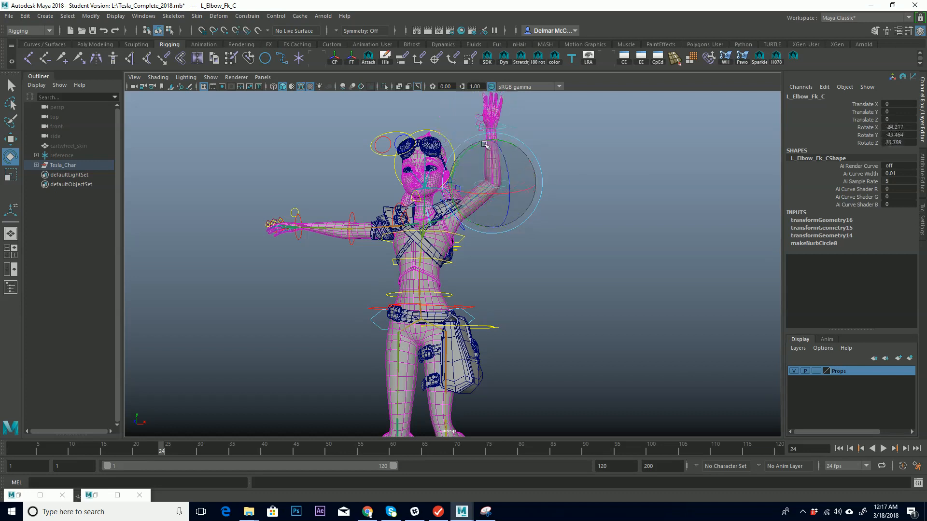
drag(489, 146, 495, 146)
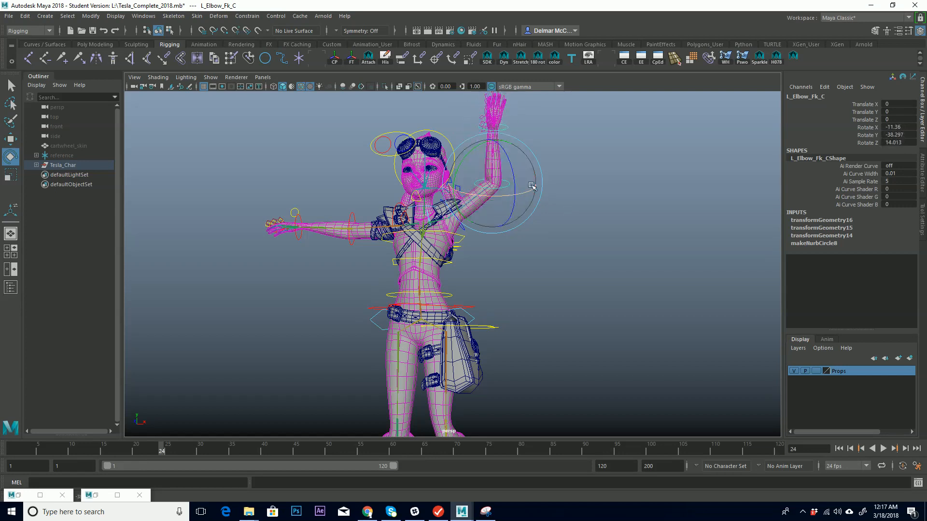
Undo the clavicle and elbow rotations back to the shoulder pose.
key(ctrl+z)
key(ctrl+z)
key(ctrl+z)
key(ctrl+z)
key(ctrl+z)
key(ctrl+z)
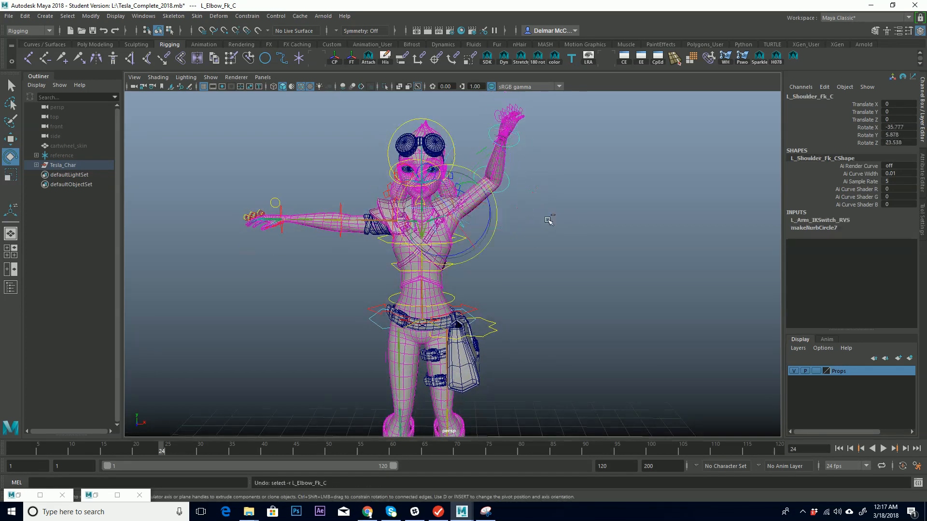
key(ctrl+z)
key(ctrl+z)
key(ctrl+z)
key(ctrl+z)
key(ctrl+z)
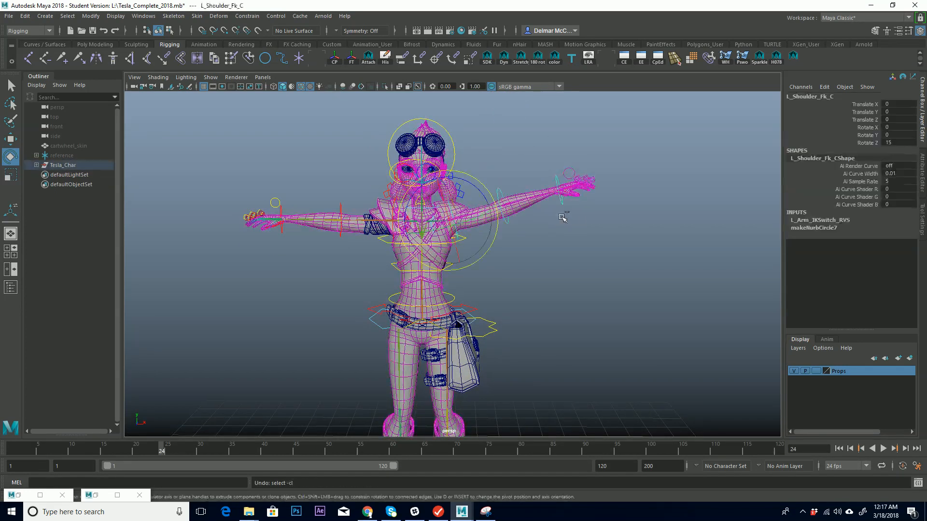